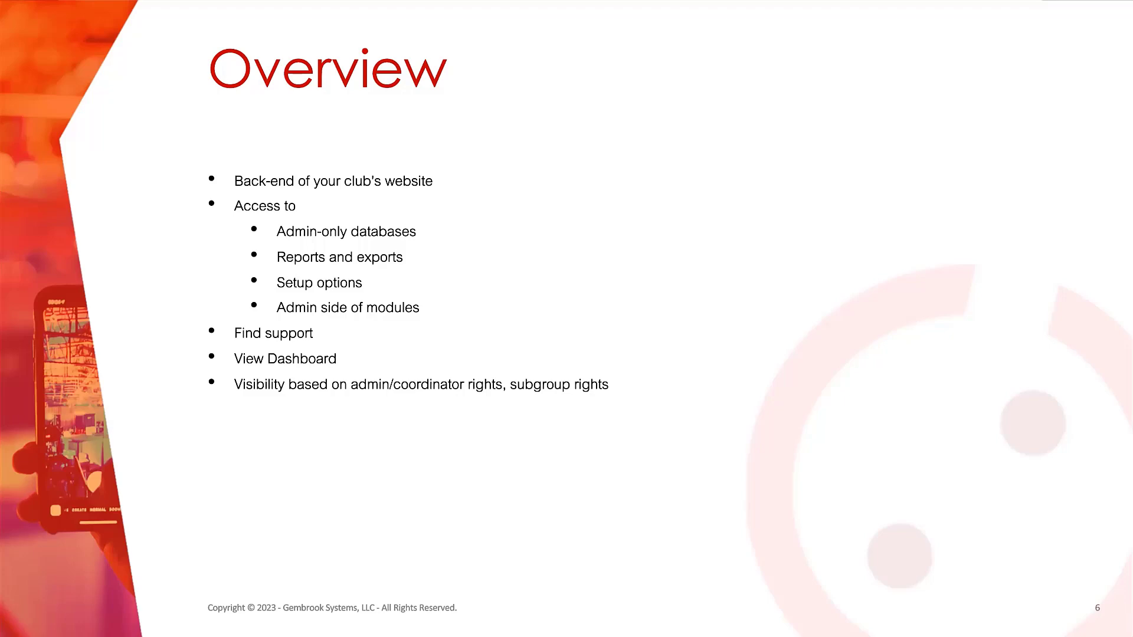
Step: Advance the slideshow from the Overview slide to the Demonstration slide
key(Right)
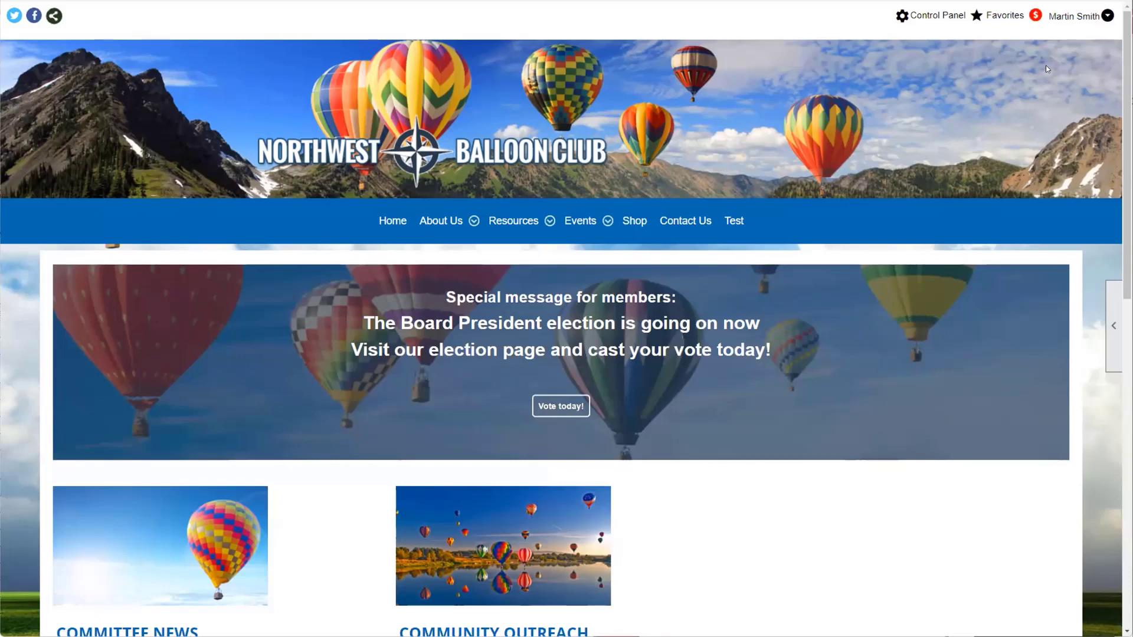
Step: Briefly check the member account menu, then go to the club's Control Panel from the homepage
click(1074, 20)
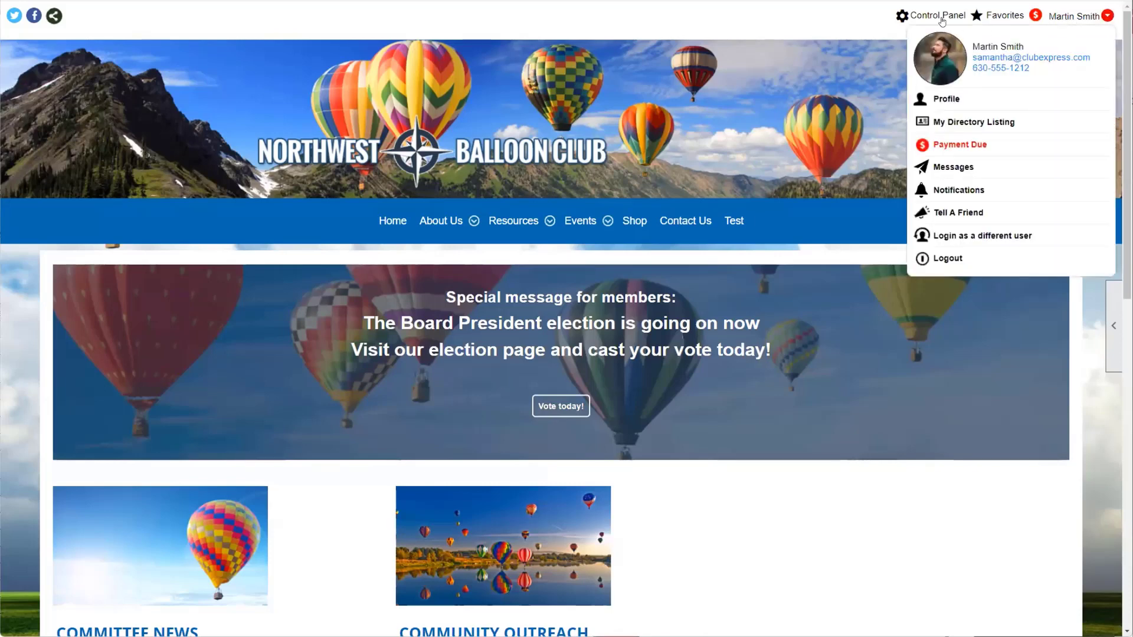
click(922, 18)
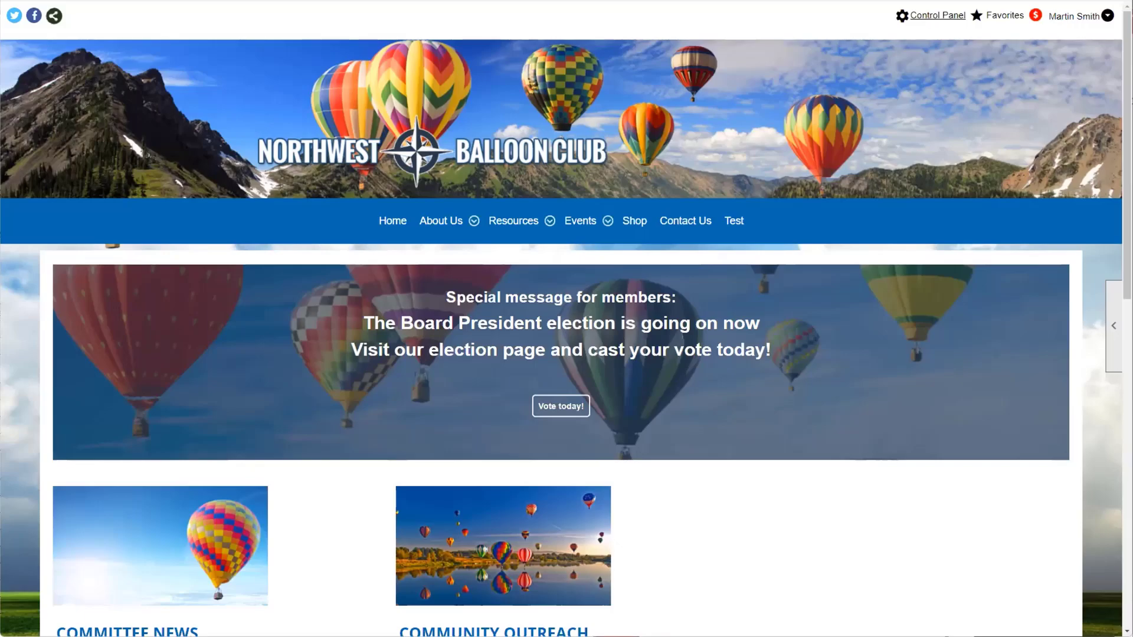
click(938, 16)
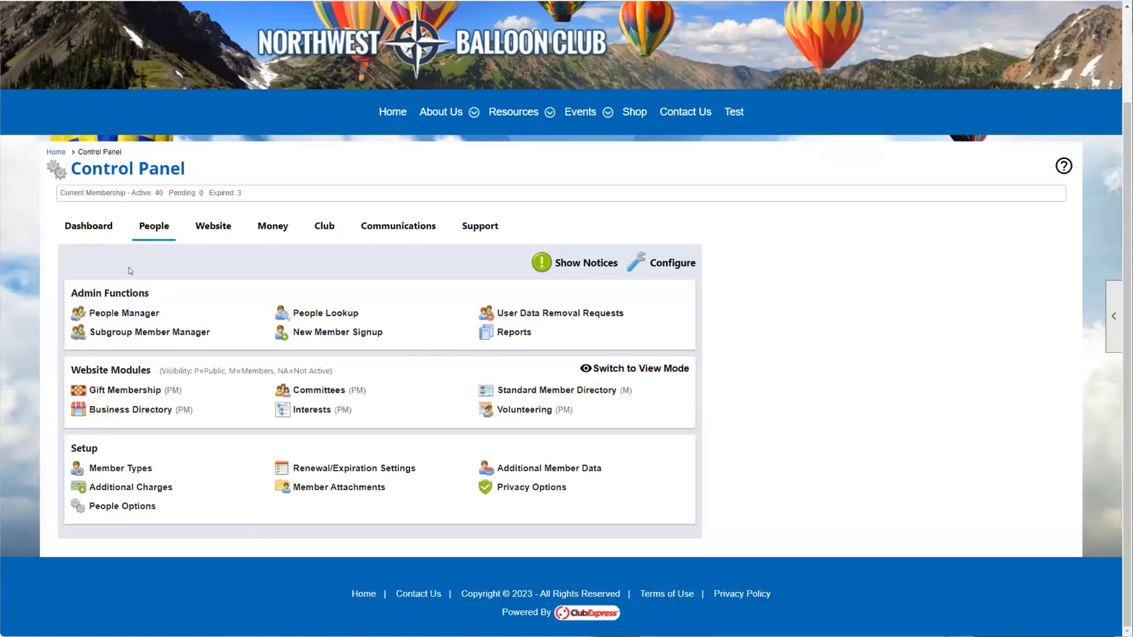
Step: Zoom the Control Panel page to 125% for easier reading
key(ctrl+plus)
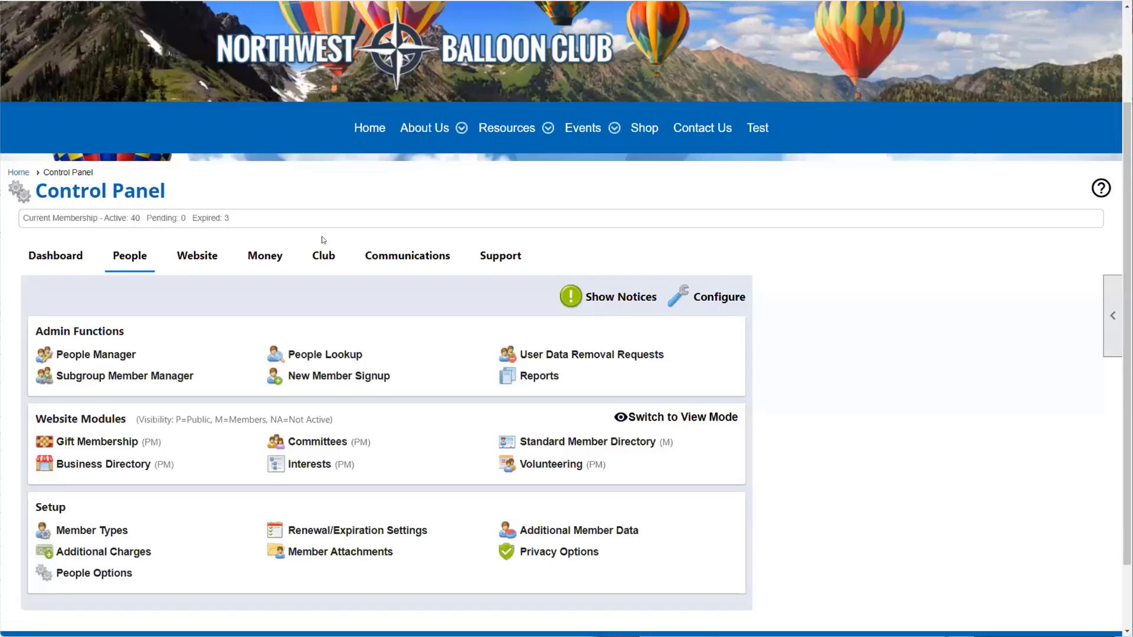
Step: Display the Notices From ClubExpress panel, which shows no new notices
click(615, 296)
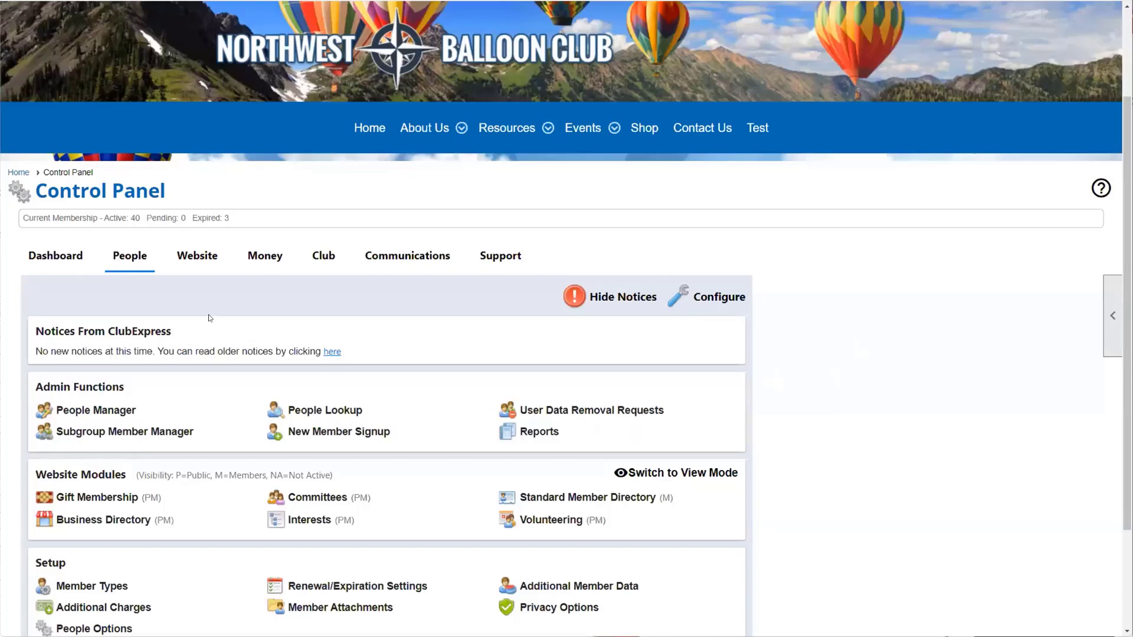
Step: Browse the Website and Money tabs' functions, then switch back to the People tab
scroll(210, 318, down, 1)
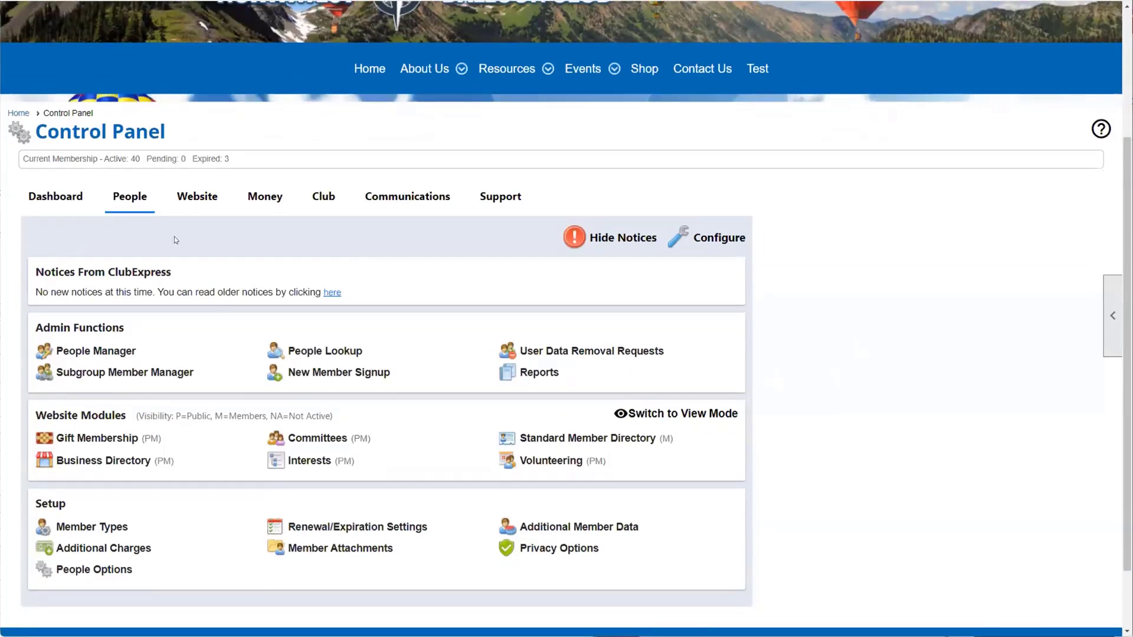
click(176, 200)
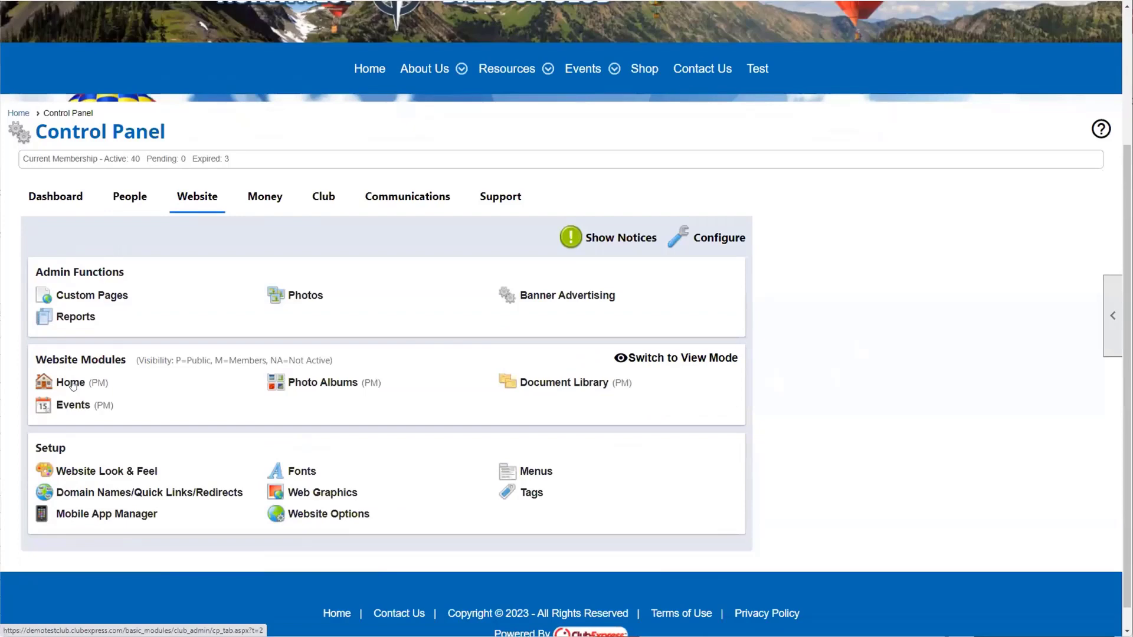
click(264, 201)
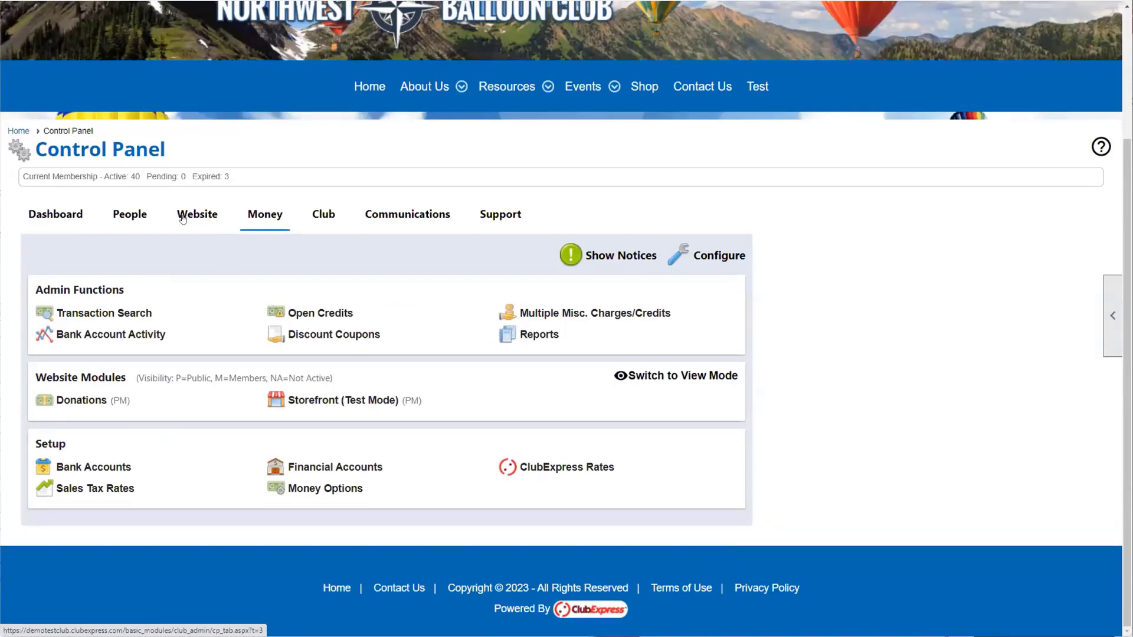
click(130, 214)
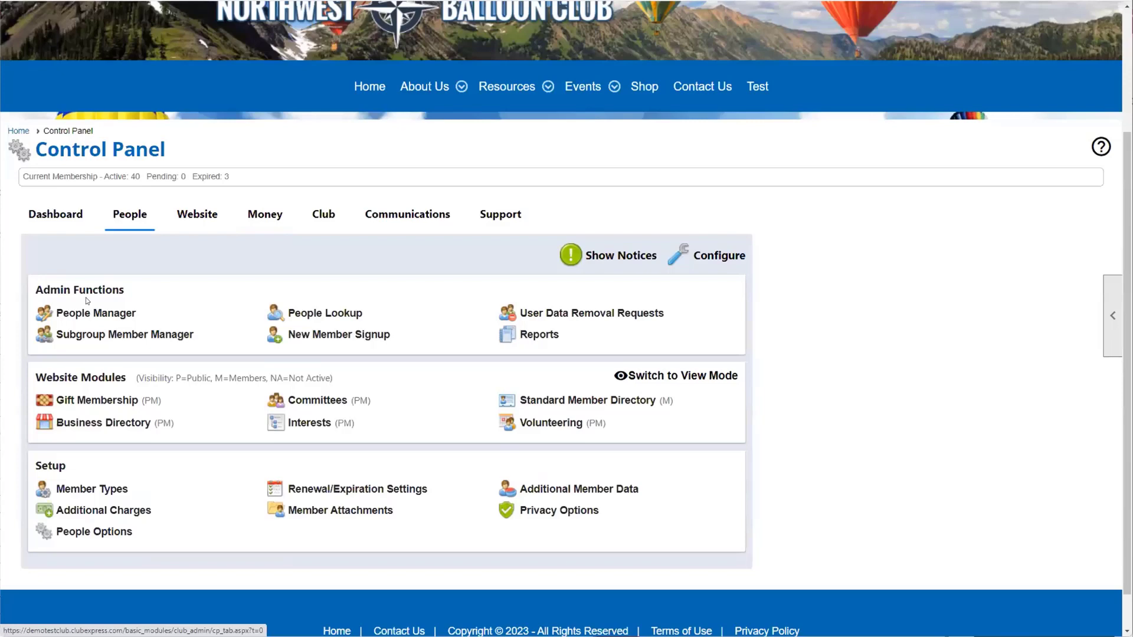
Step: Cycle through the Money, Club and Communications tabs, then return to People
click(267, 220)
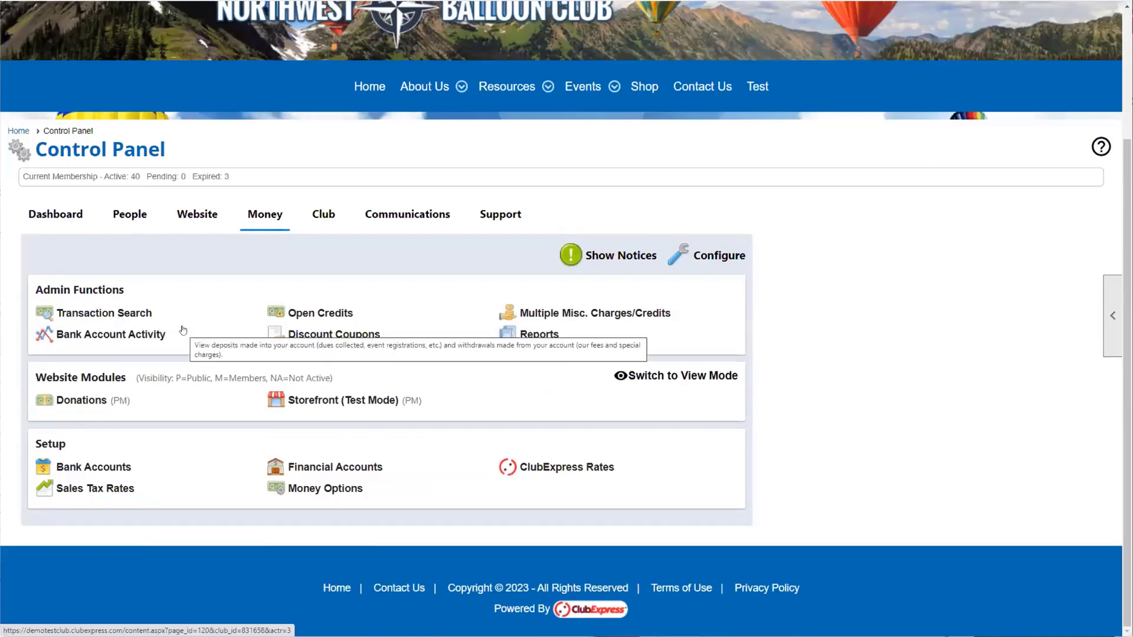
click(337, 215)
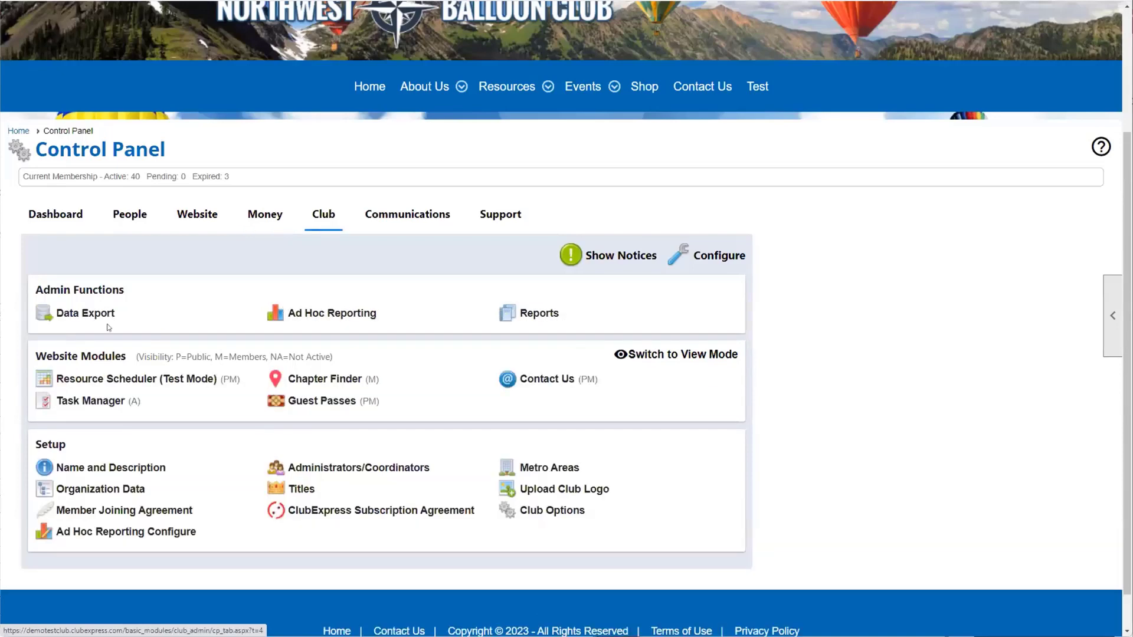
click(385, 213)
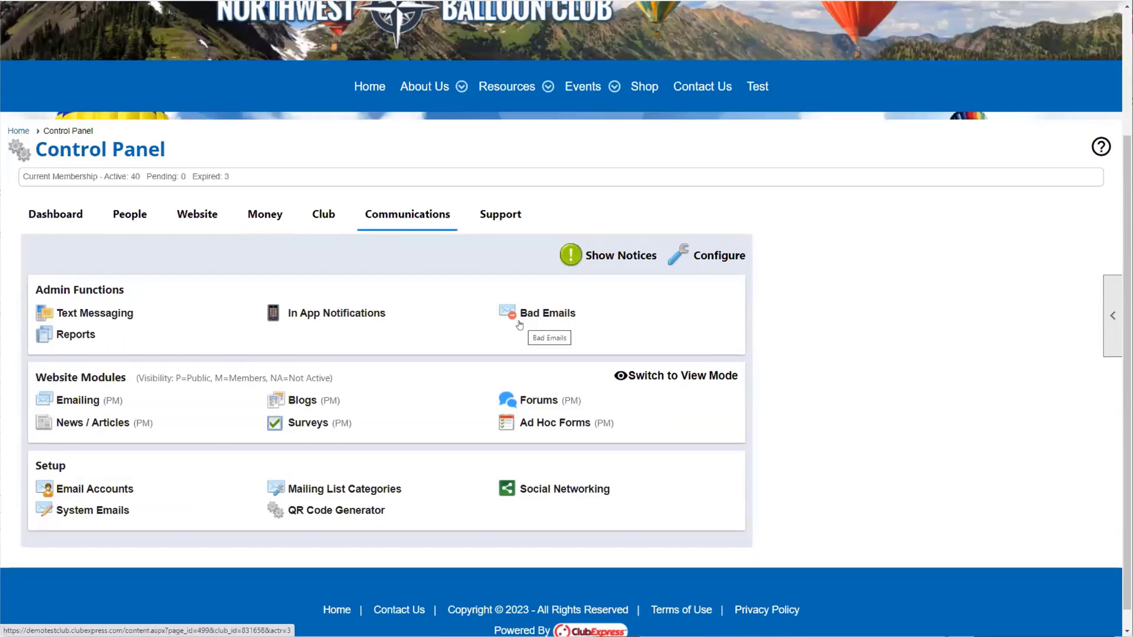
click(129, 215)
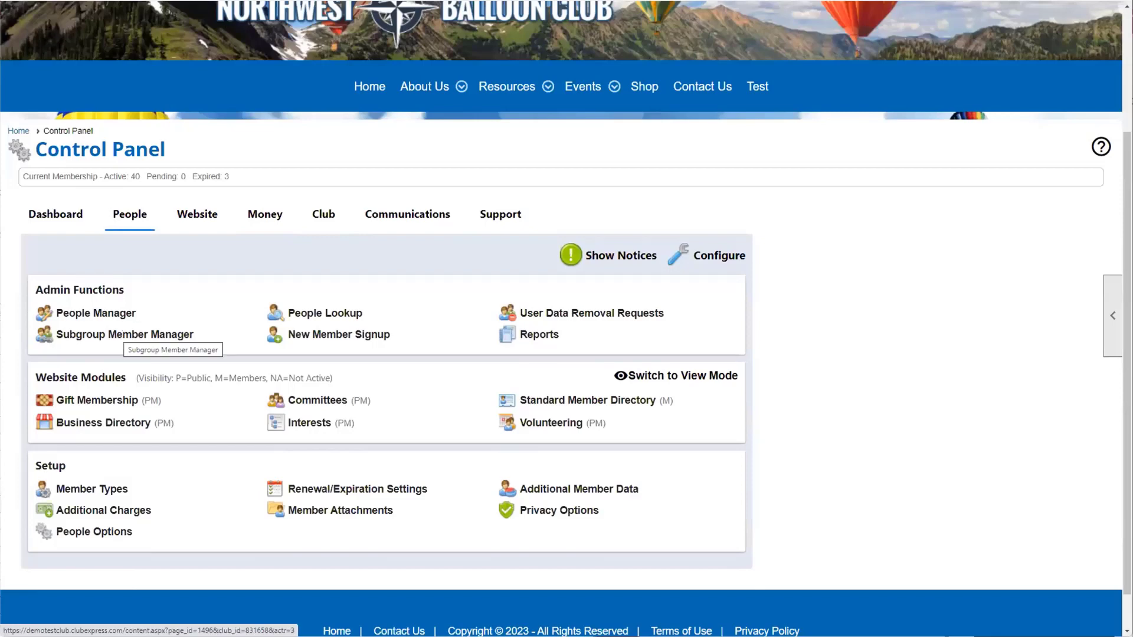
Step: Open the Subgroup Member Manager, then switch to the Money tab with Transaction Search and Donations
click(143, 326)
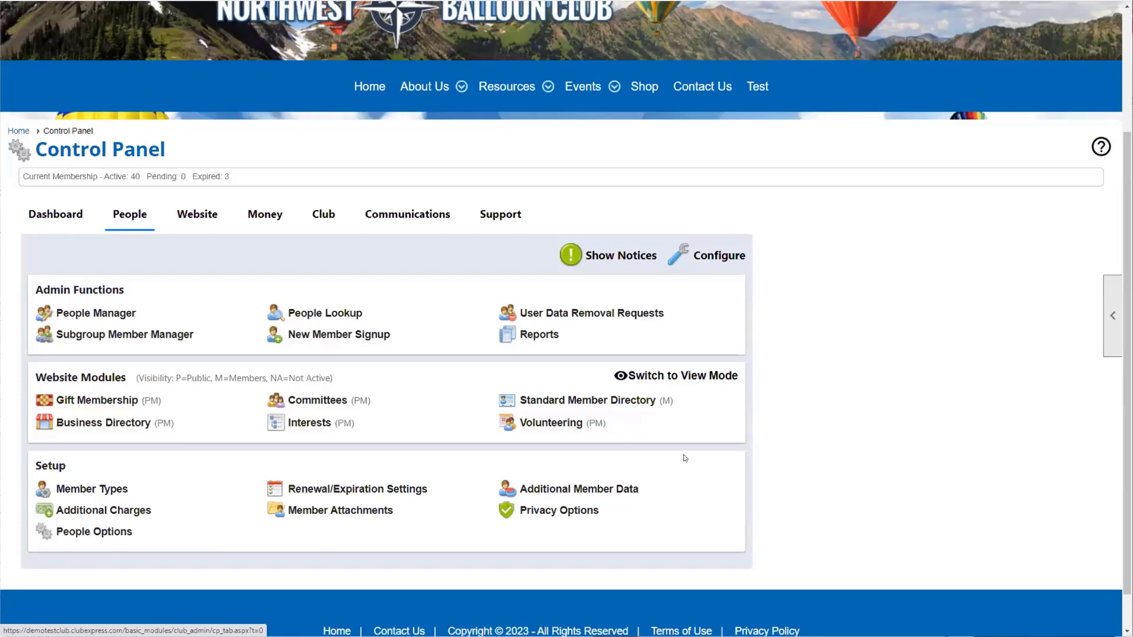
click(265, 215)
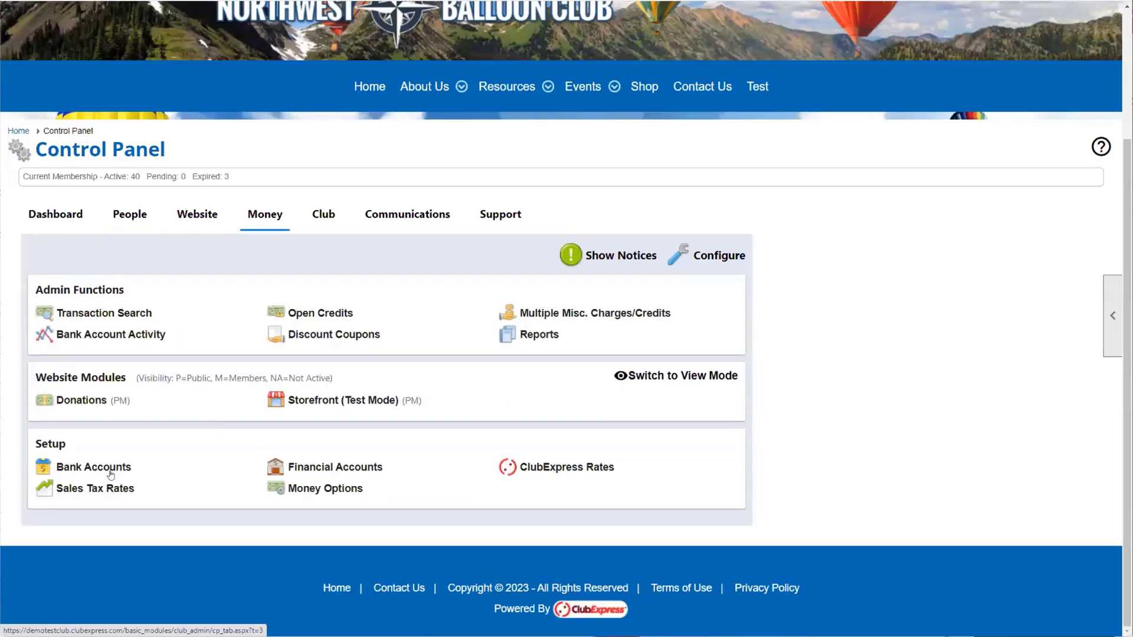
Step: Switch the Control Panel from the Money tab to the Website tab
click(206, 216)
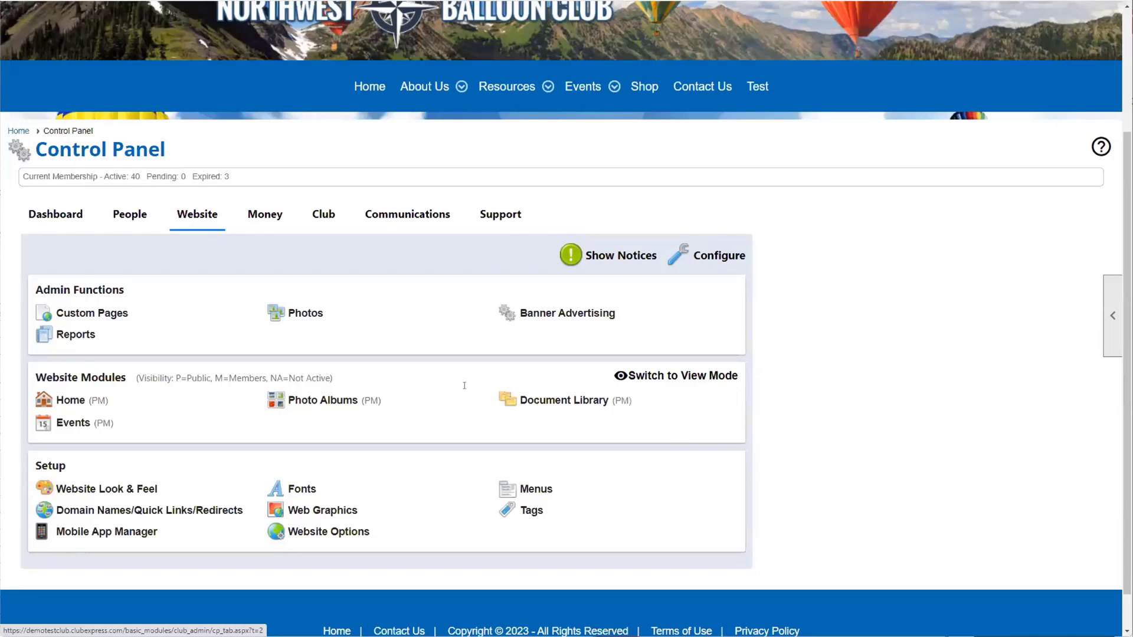
Step: Switch back to the People tab listing People Manager and Member Types
click(128, 215)
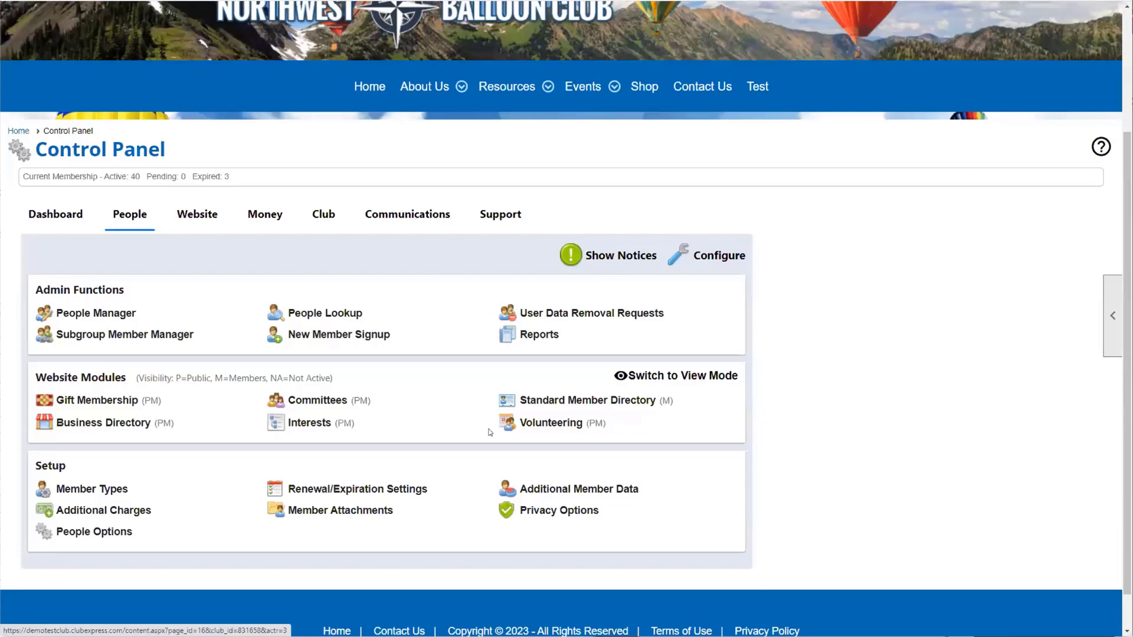
Step: Open Committees from the People tab's Website Modules list
mouse_move(519, 100)
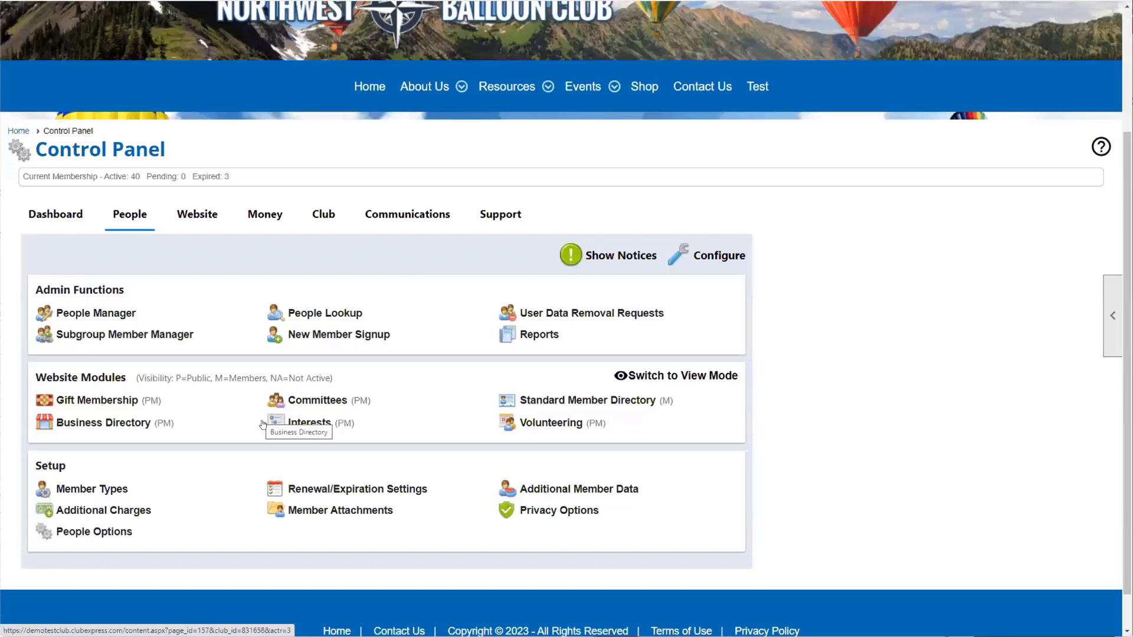
click(310, 401)
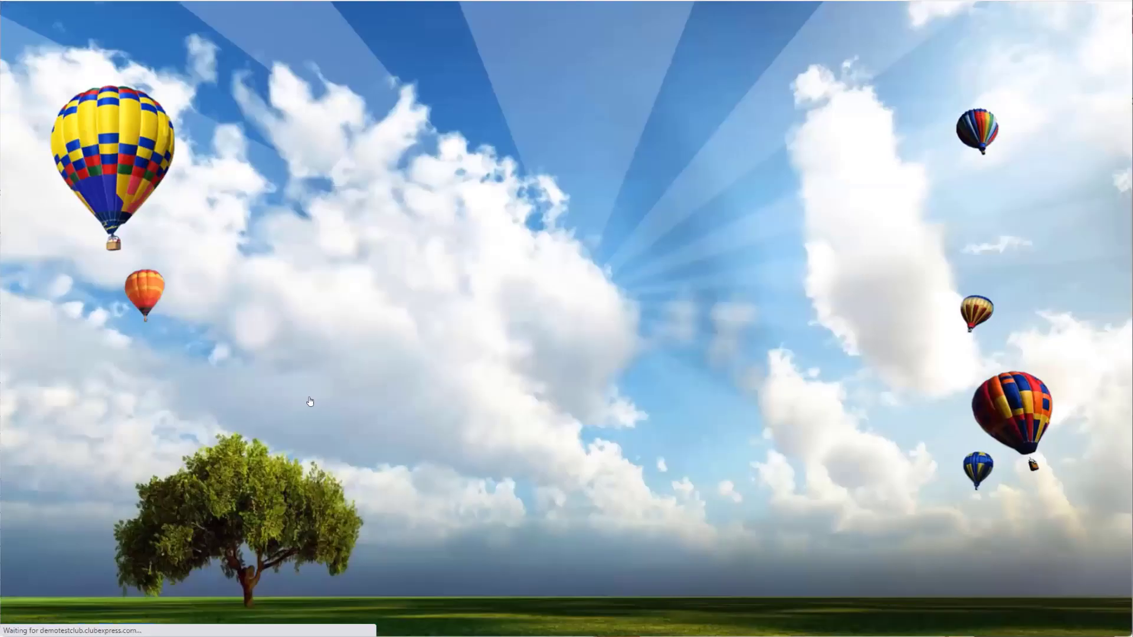
Step: Leave the Committees Administration page, which lists 11 committees, for the Control Panel's People section
scroll(313, 390, down, 2)
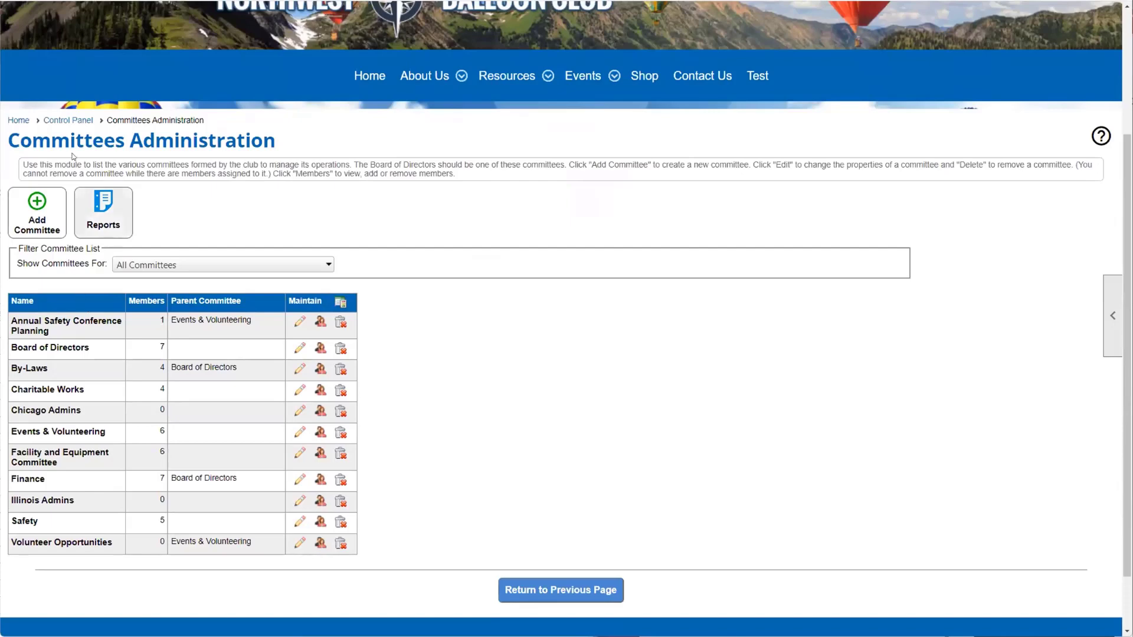
click(64, 120)
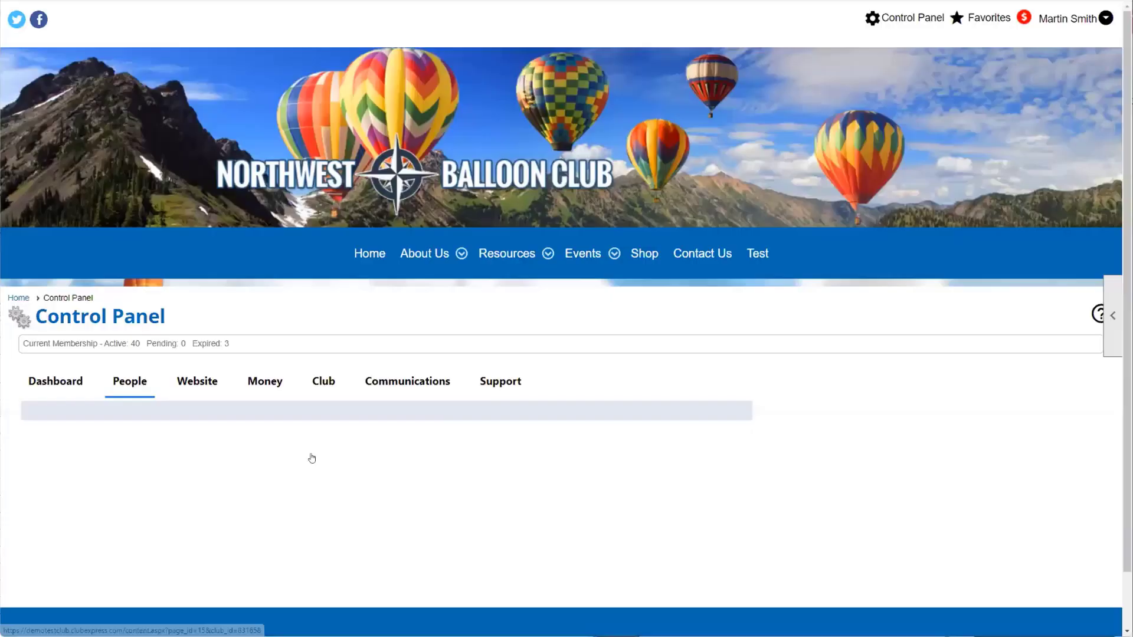
scroll(317, 472, down, 3)
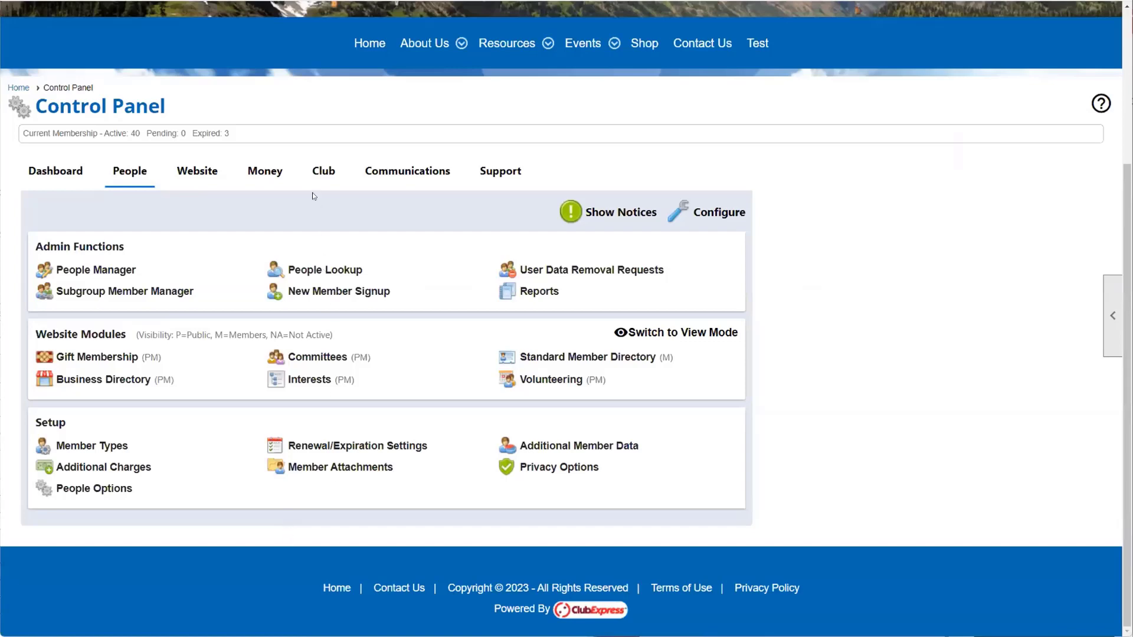
Step: Show the Money functions and open the Storefront (Test Mode) Product Manager page
click(263, 173)
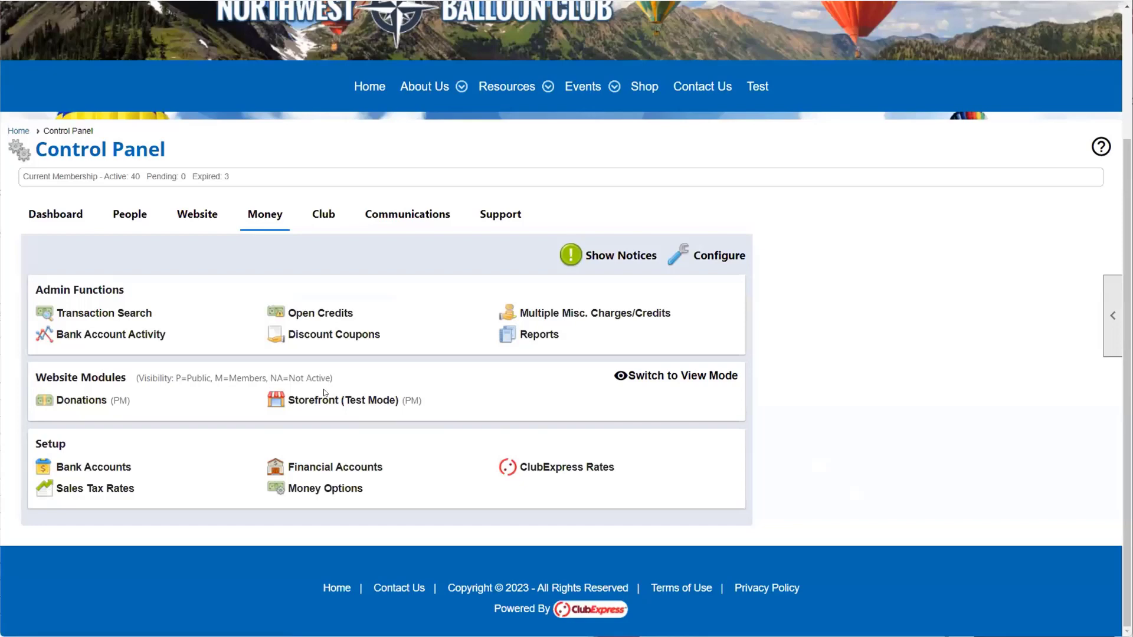
click(324, 395)
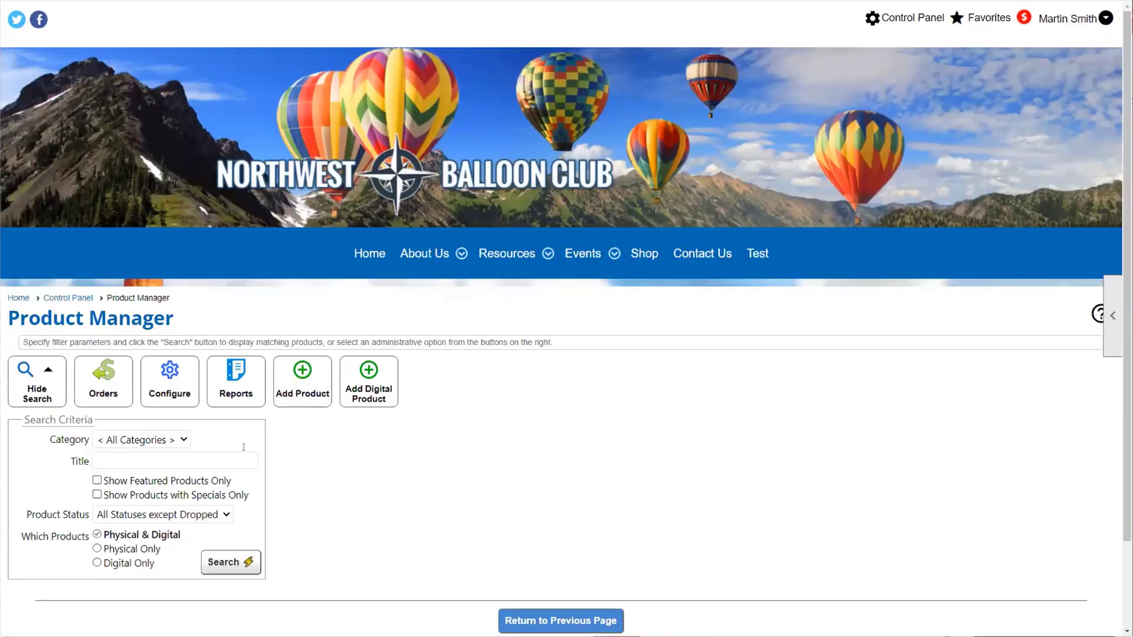
Step: Go back to the Control Panel's Money section and switch Website Modules to View Mode
click(80, 299)
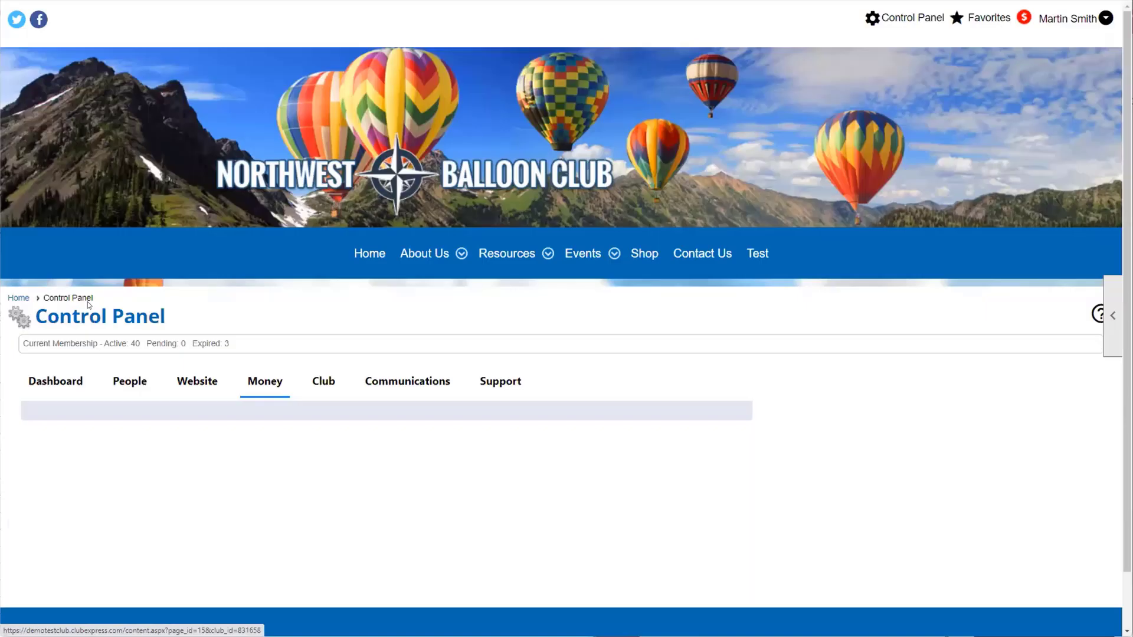
scroll(262, 335, down, 3)
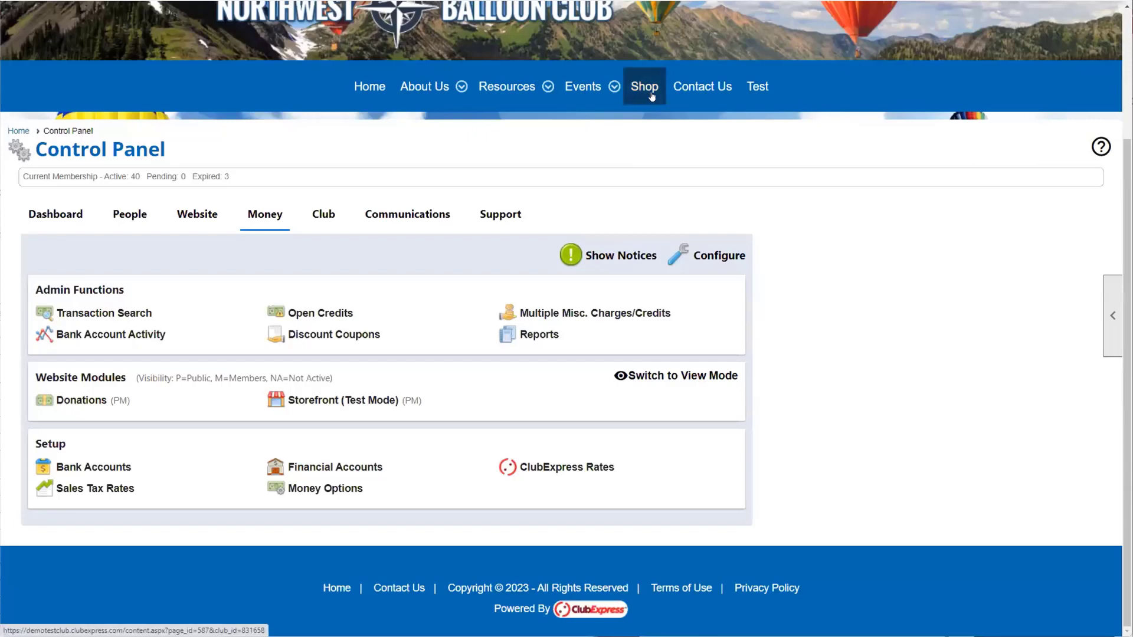
click(642, 377)
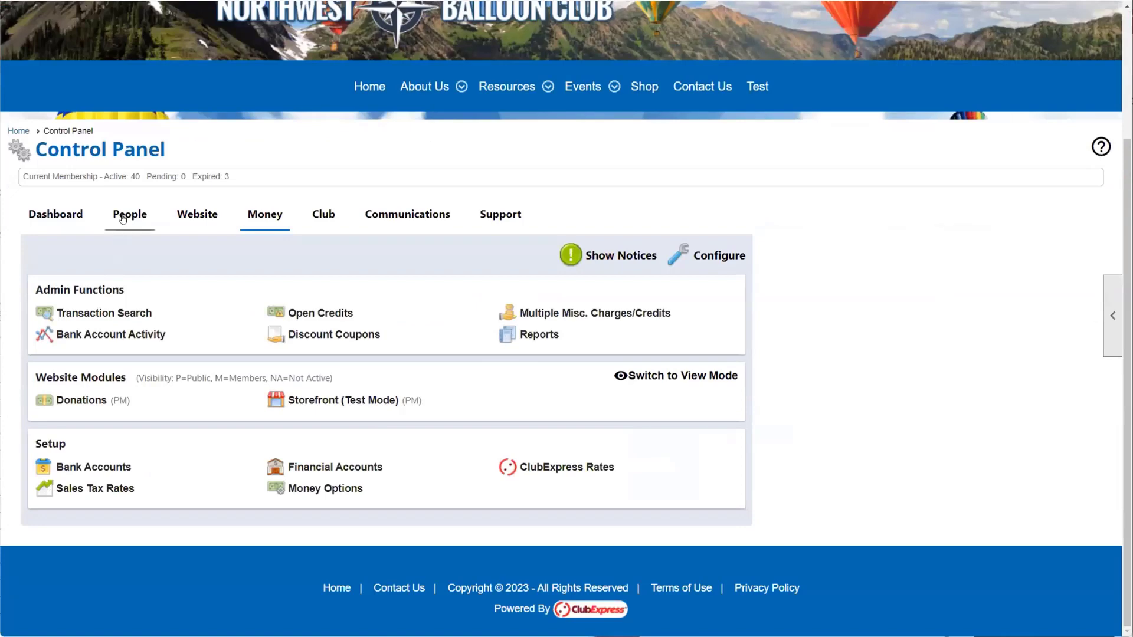
Step: Show the People functions again and briefly highlight the visibility legend
click(123, 219)
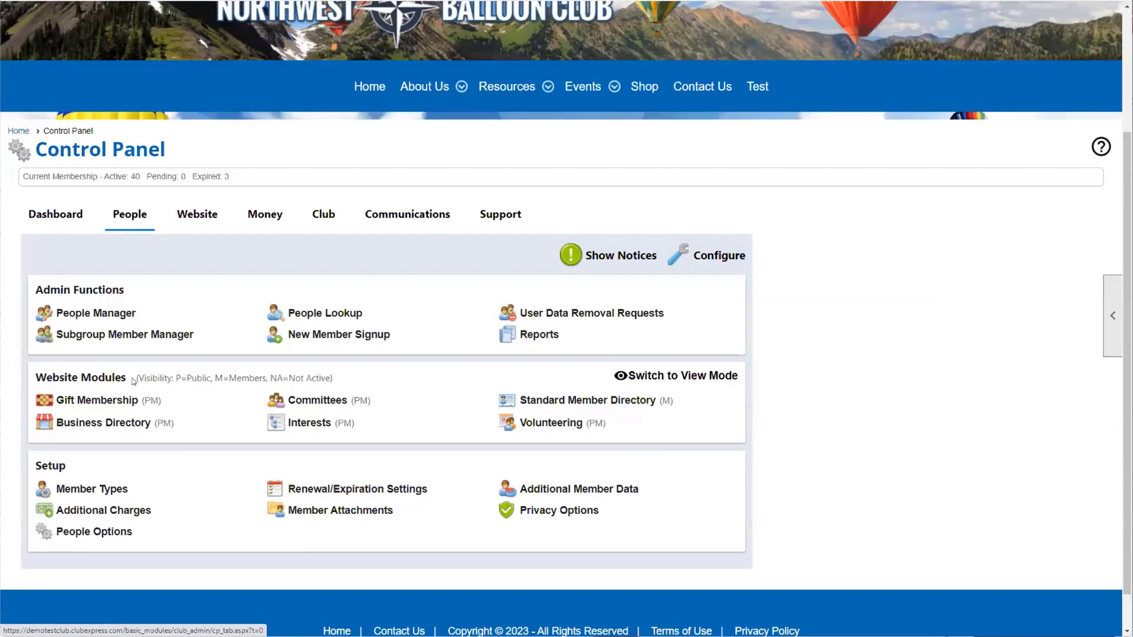
drag(136, 377, 338, 381)
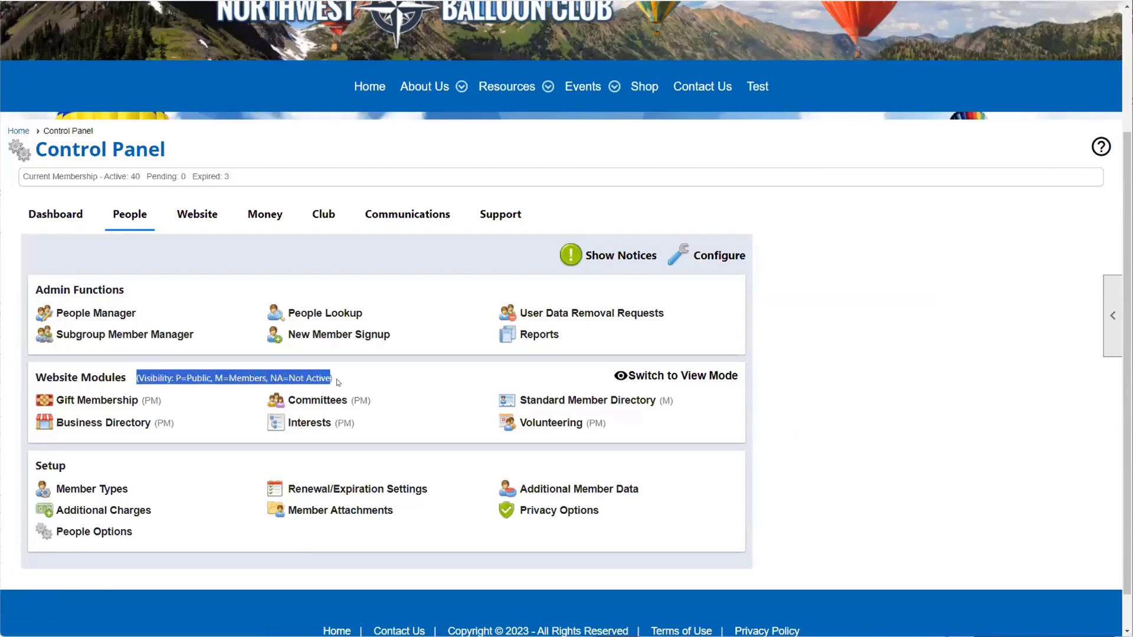
click(140, 409)
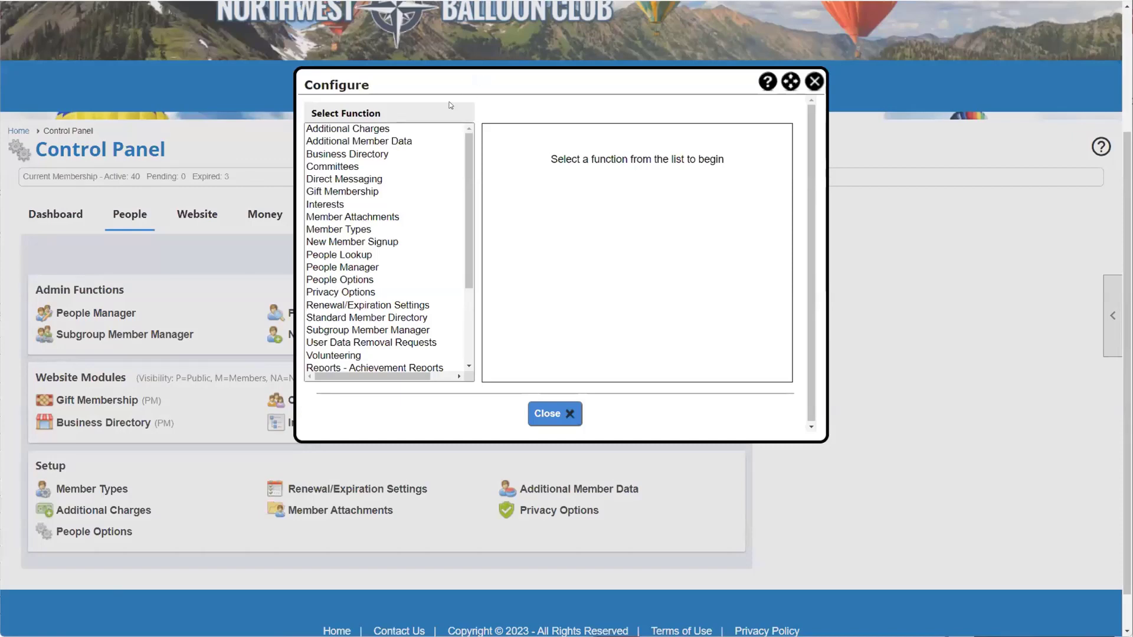
Step: Scroll the Select Function list to the top and view Additional Charges' settings
click(469, 139)
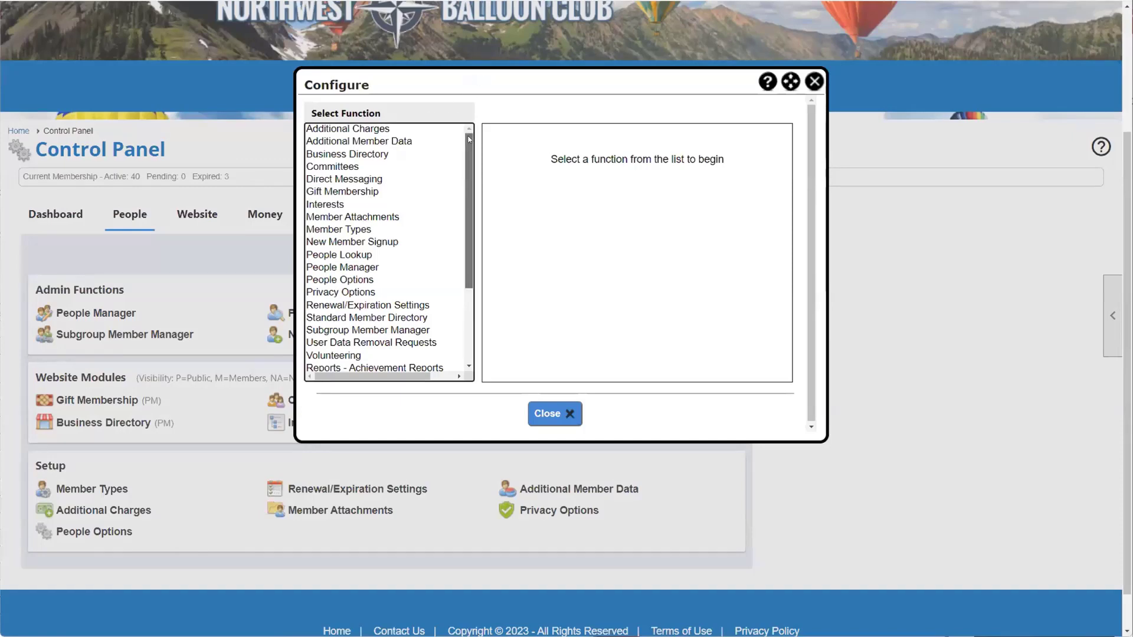
drag(469, 138, 478, 248)
scroll(412, 125, up, 4)
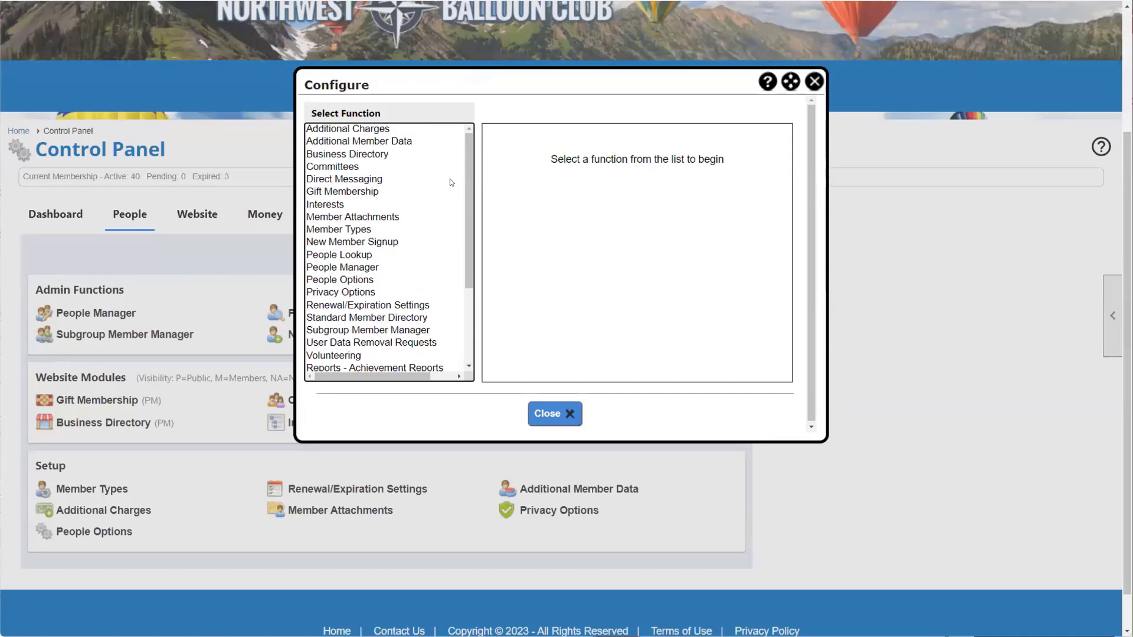
drag(467, 199, 428, 257)
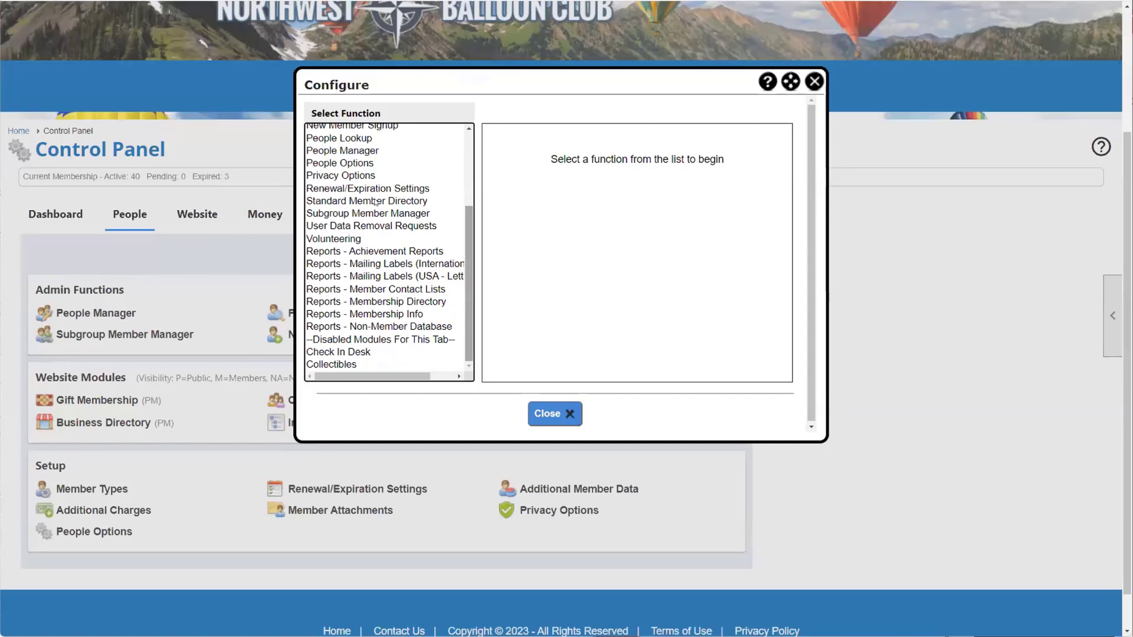
scroll(400, 315, up, 4)
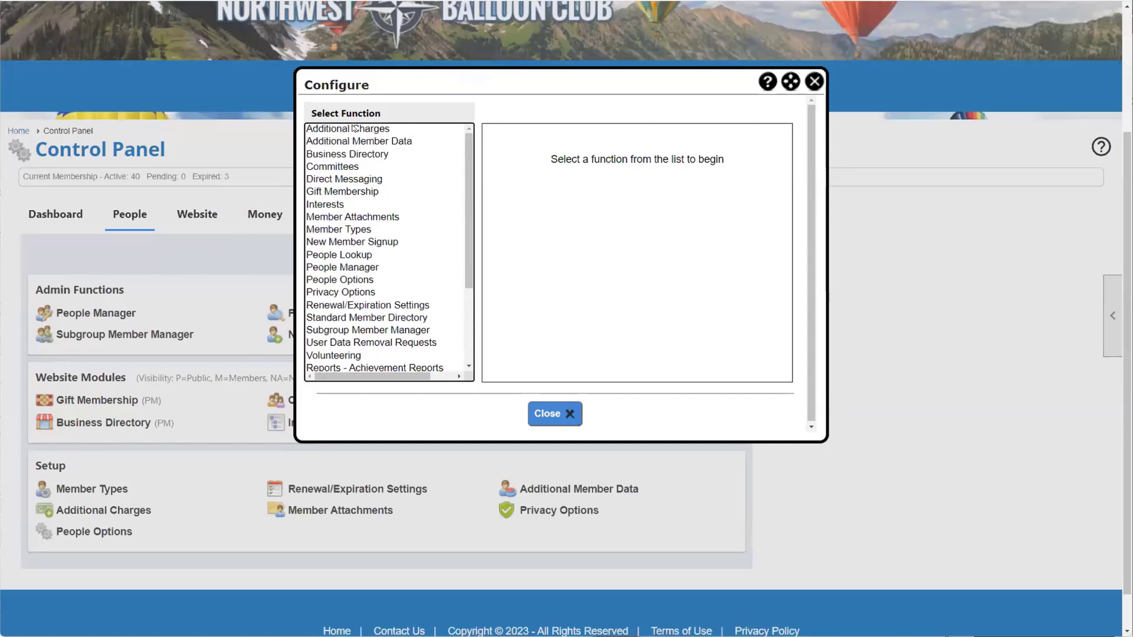
click(354, 129)
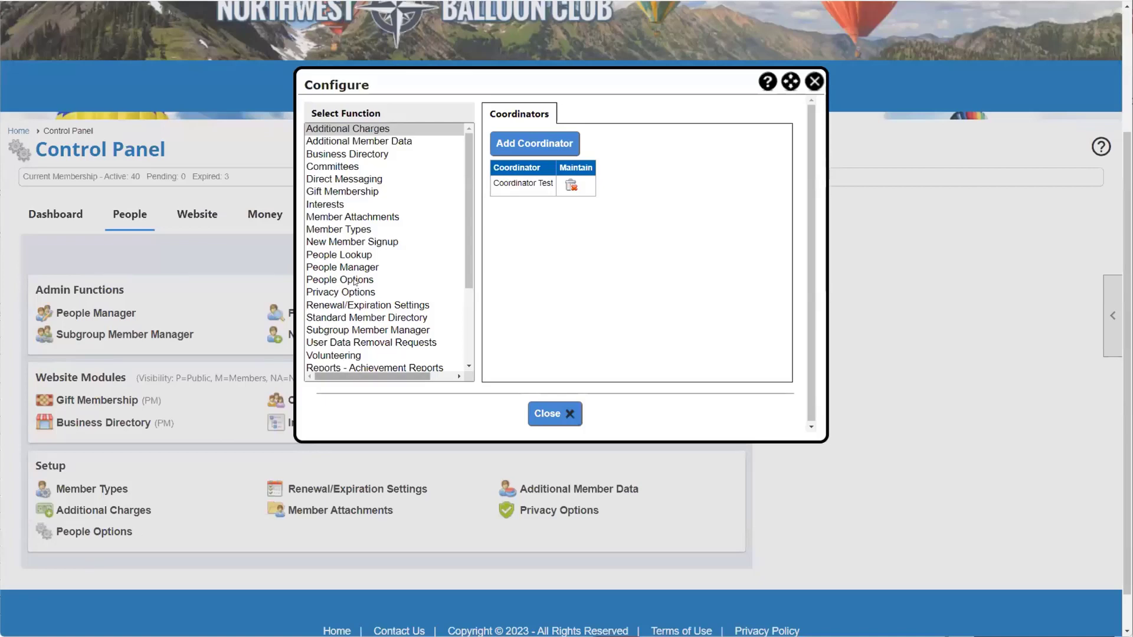
Step: Open Gift Membership's settings: Active, menu text 'Gift Membership', visible to any visitor
scroll(354, 282, down, 3)
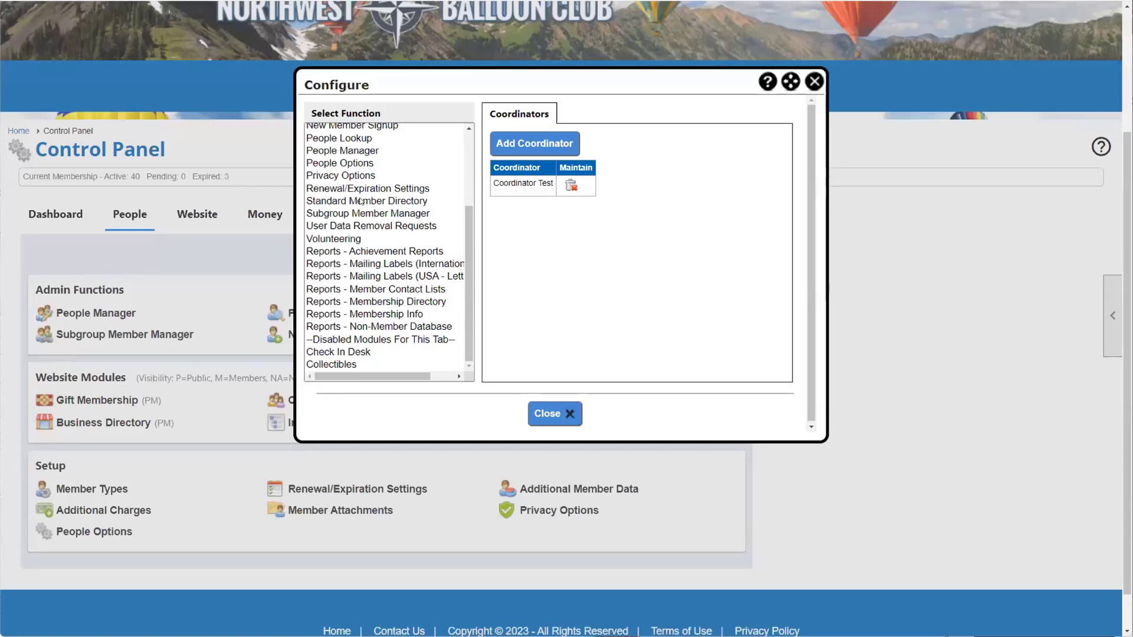
scroll(361, 202, up, 5)
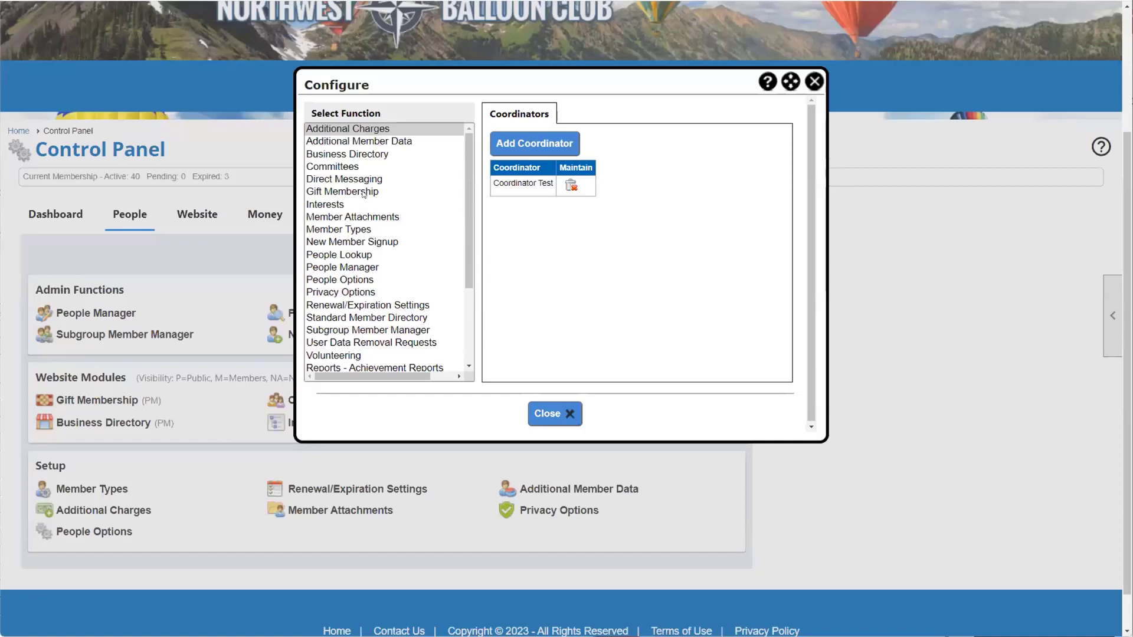
click(363, 194)
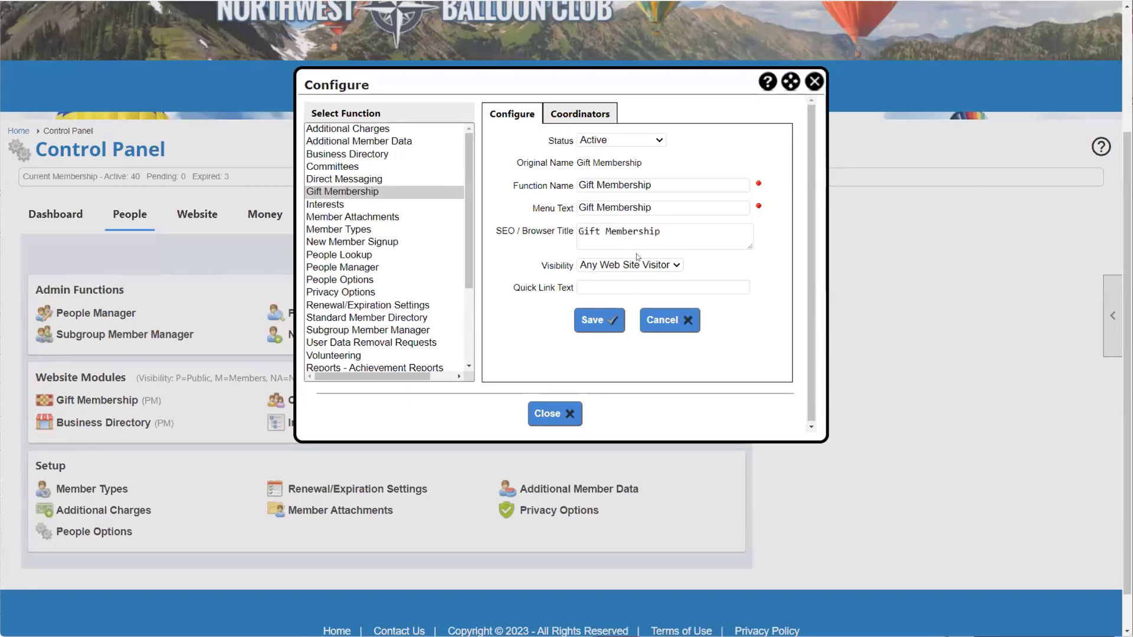
Step: List Gift Membership's visibility choices: Any Web Site Visitor or Members Only
click(611, 263)
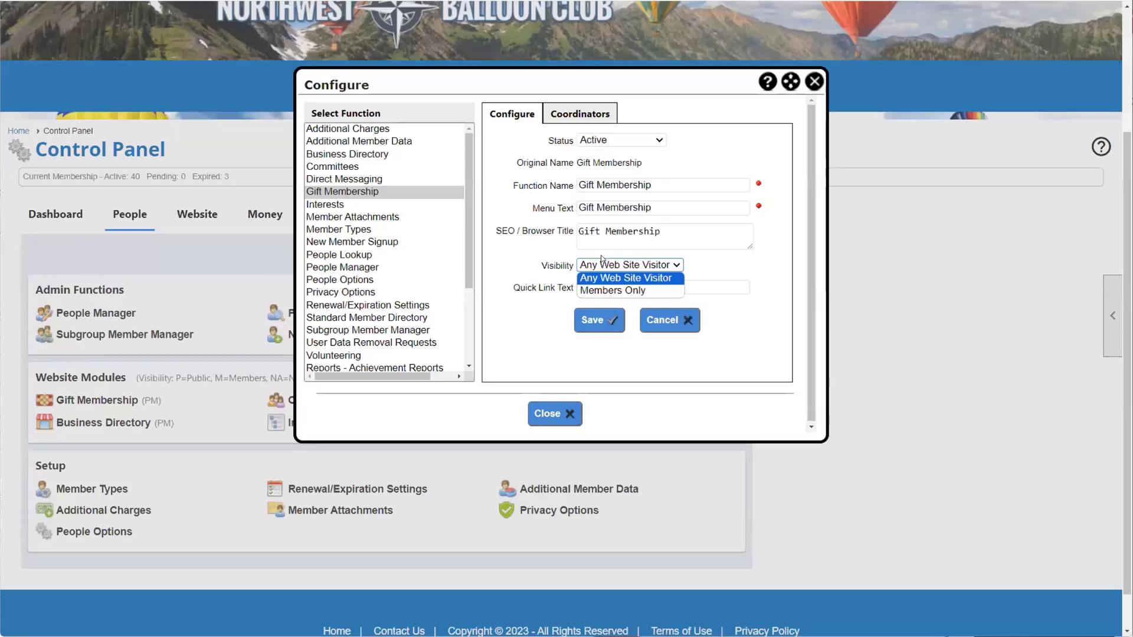
Step: Dismiss the visibility list, keeping Gift Membership visible to Any Web Site Visitor
click(530, 257)
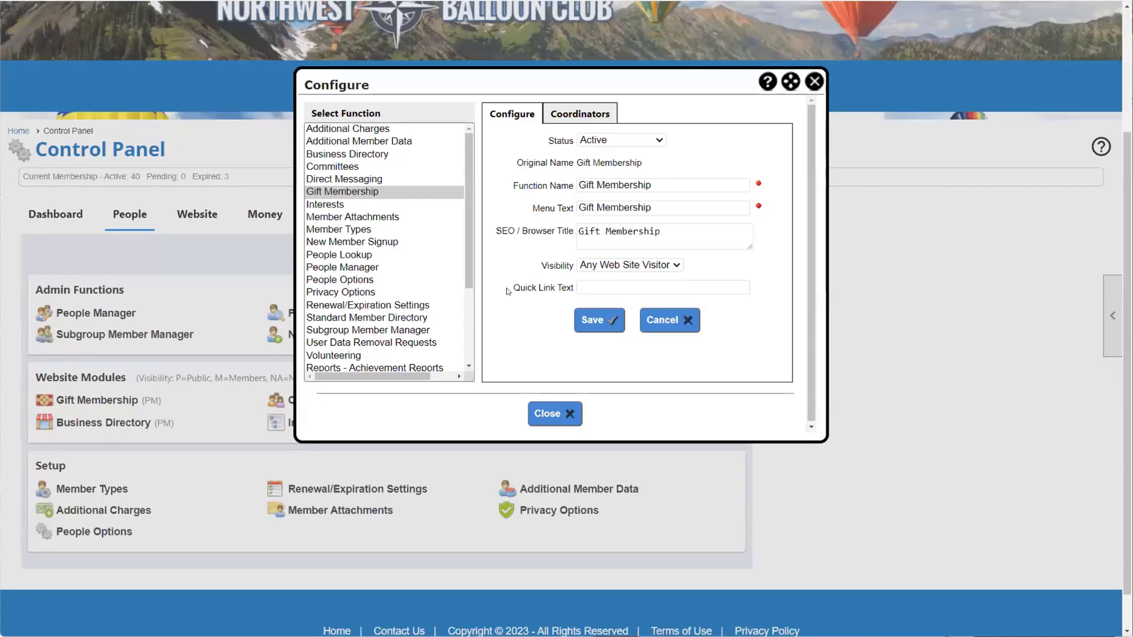
drag(505, 291, 571, 289)
click(523, 262)
Step: Enter 'gifts' as Gift Membership's Quick Link Text, save, and confirm the saved message
click(623, 283)
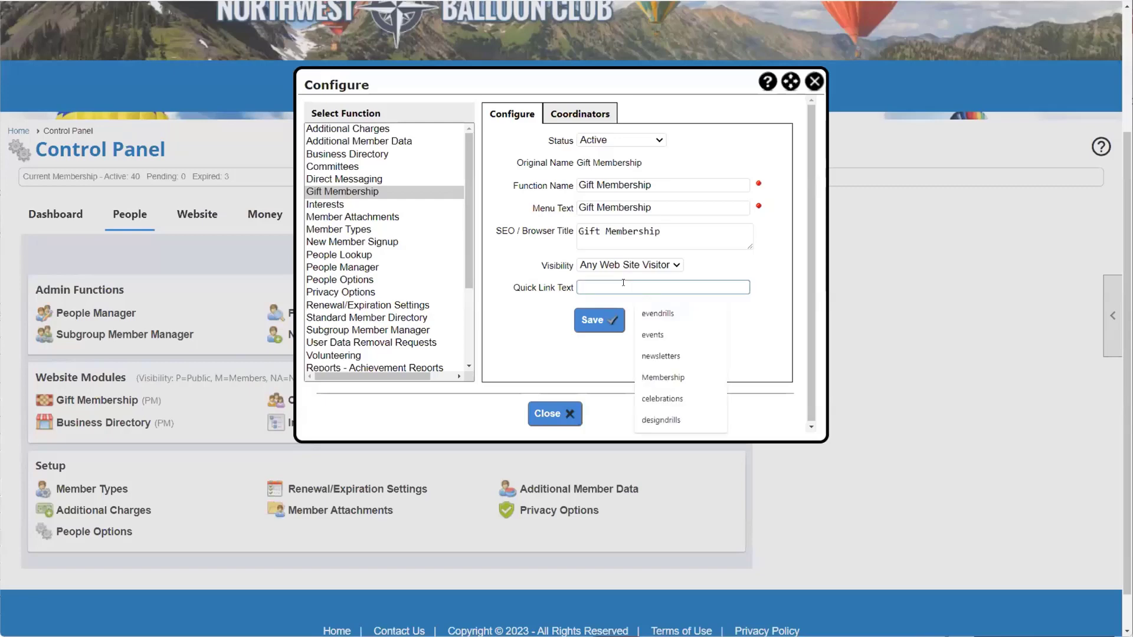
text(gifts)
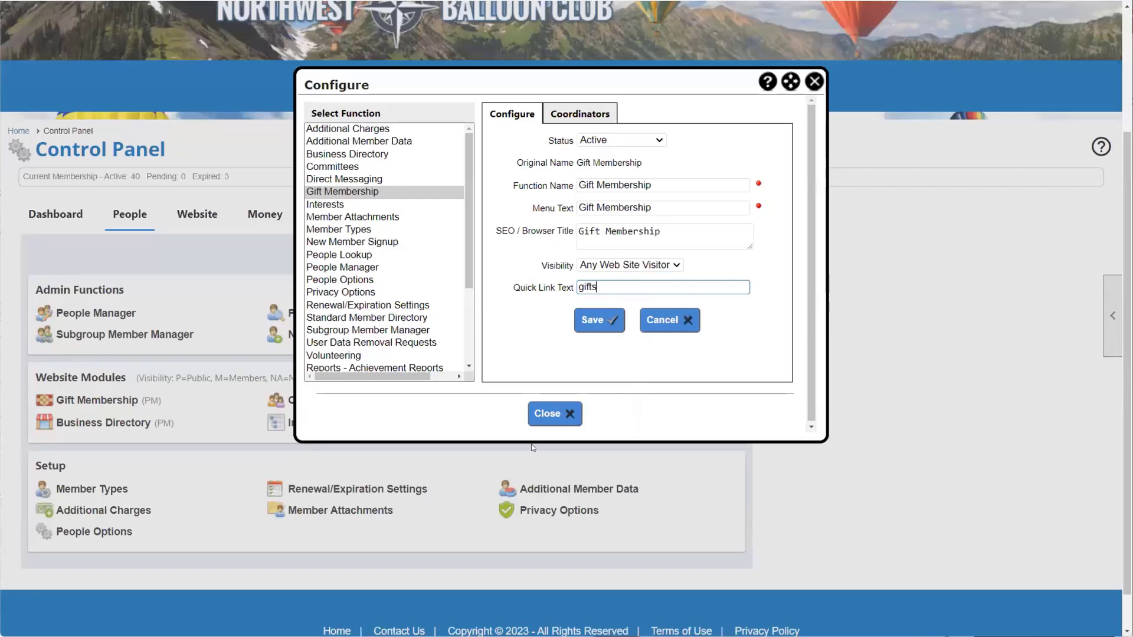
click(591, 323)
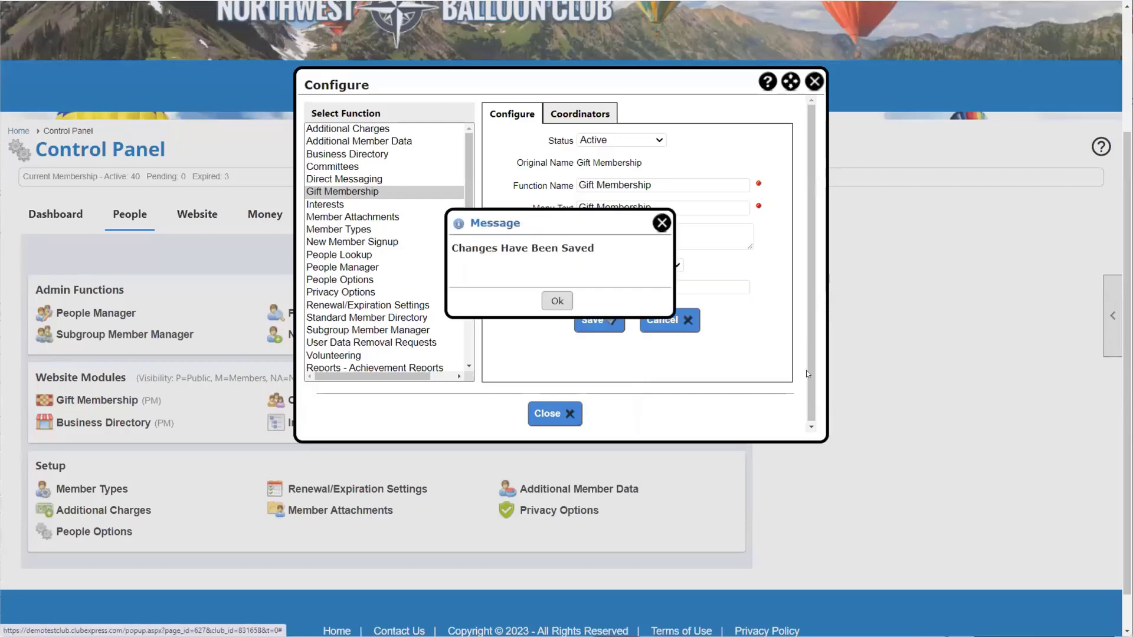
click(558, 301)
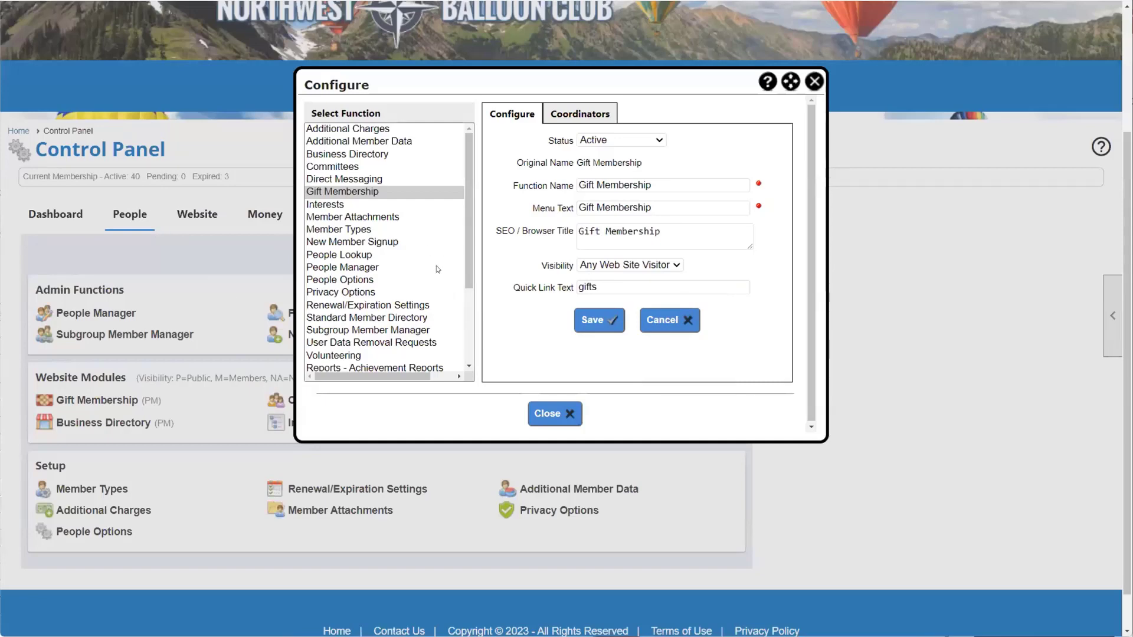
Step: Close the People configuration window, glance at Money's configurable functions, then return to People
scroll(437, 265, down, 4)
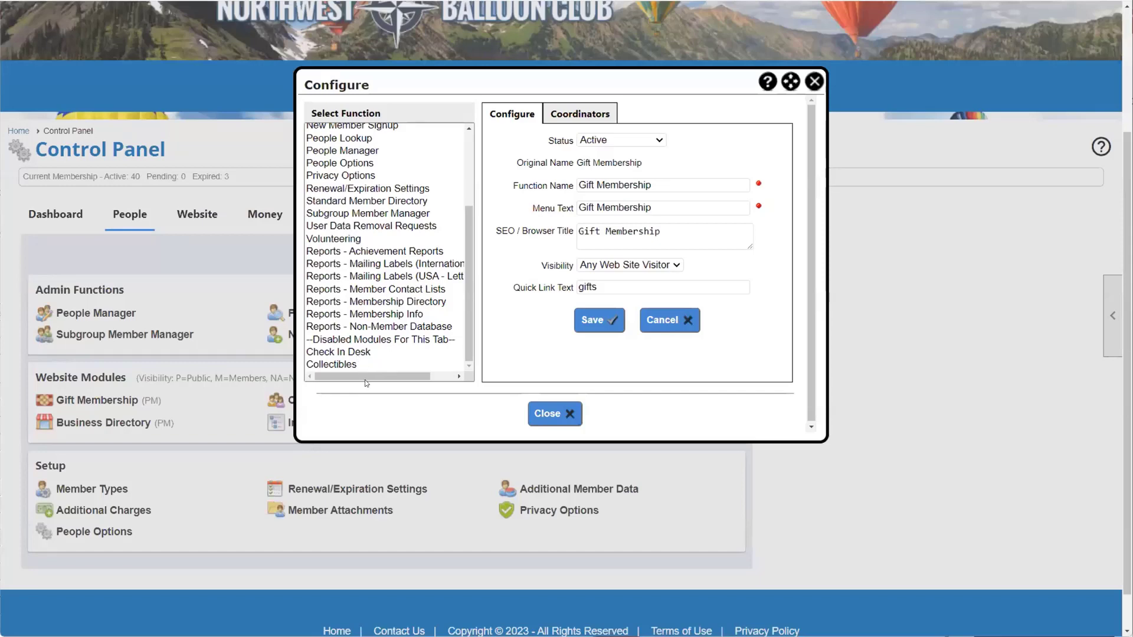
click(564, 421)
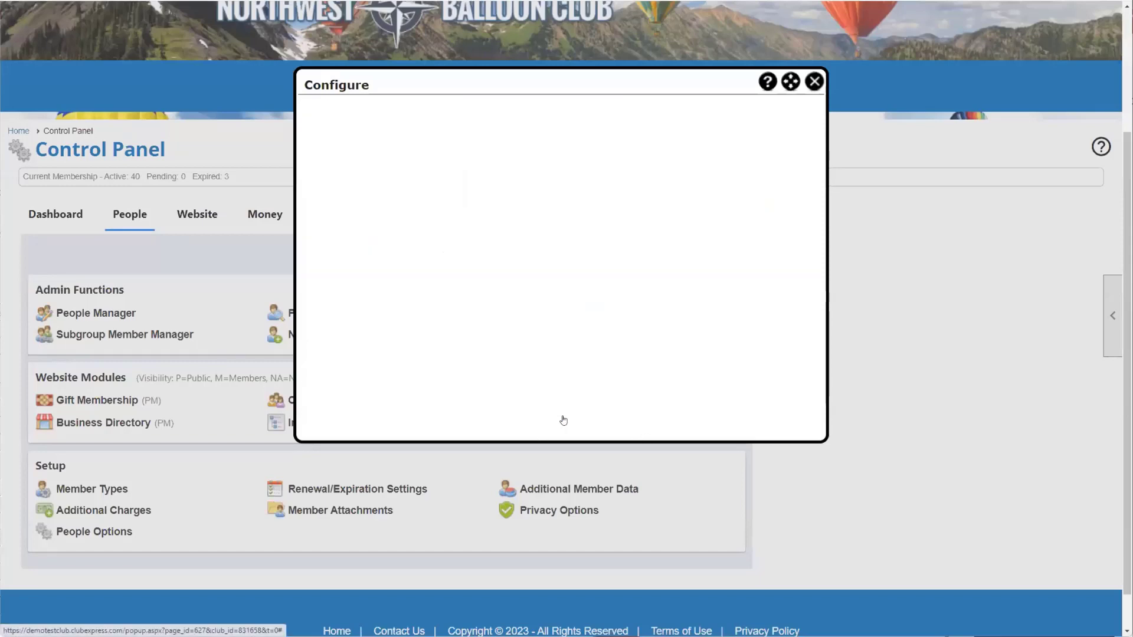
click(263, 219)
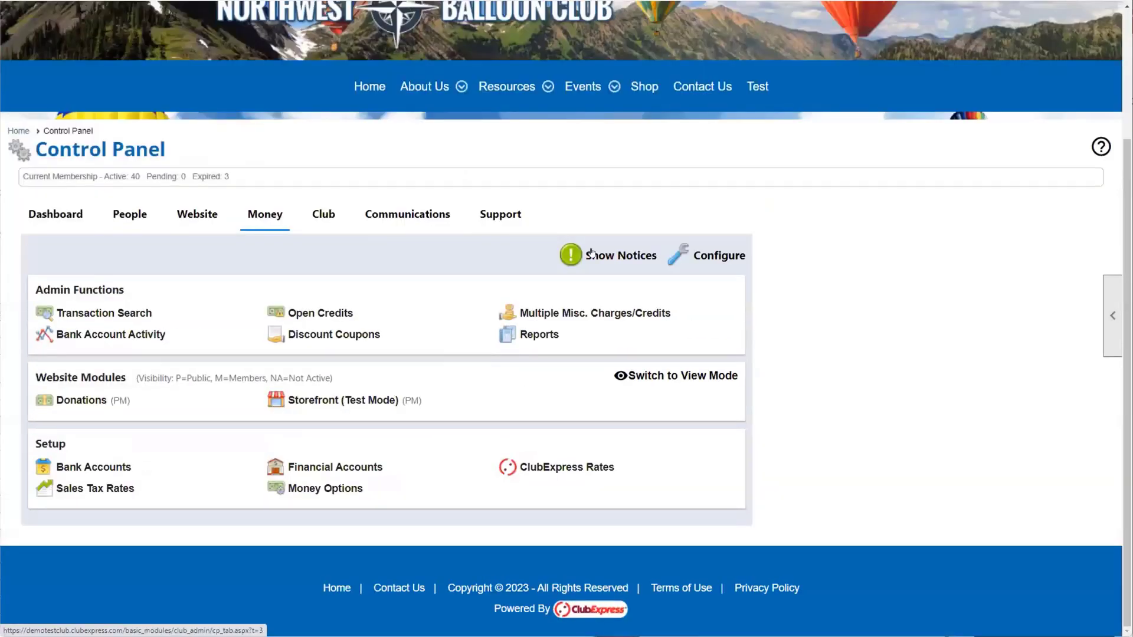
click(714, 259)
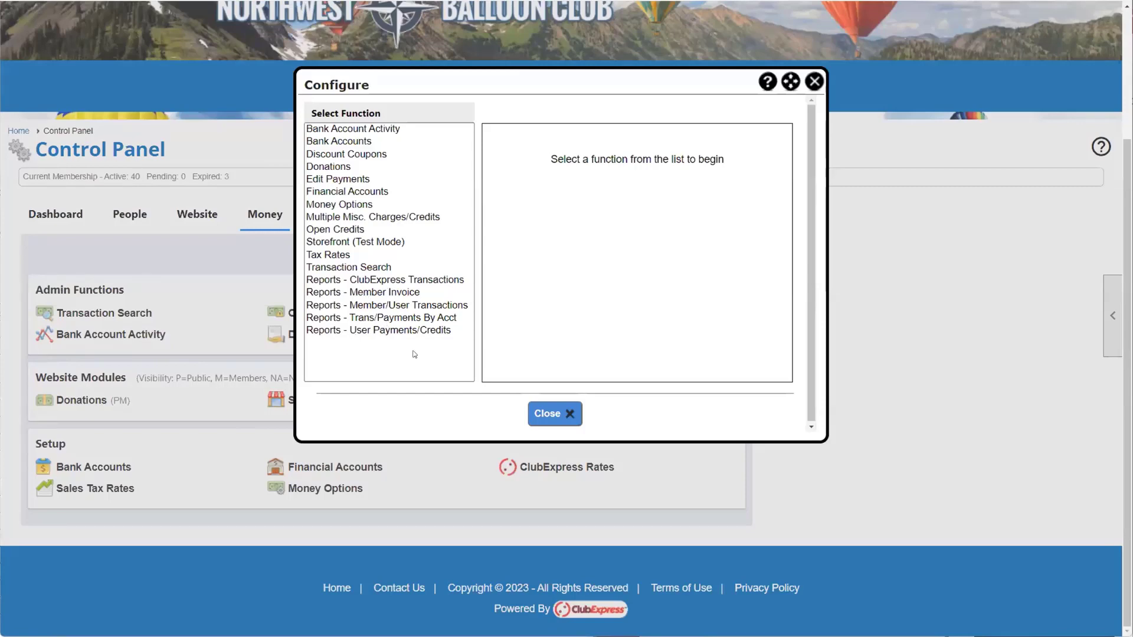
click(555, 413)
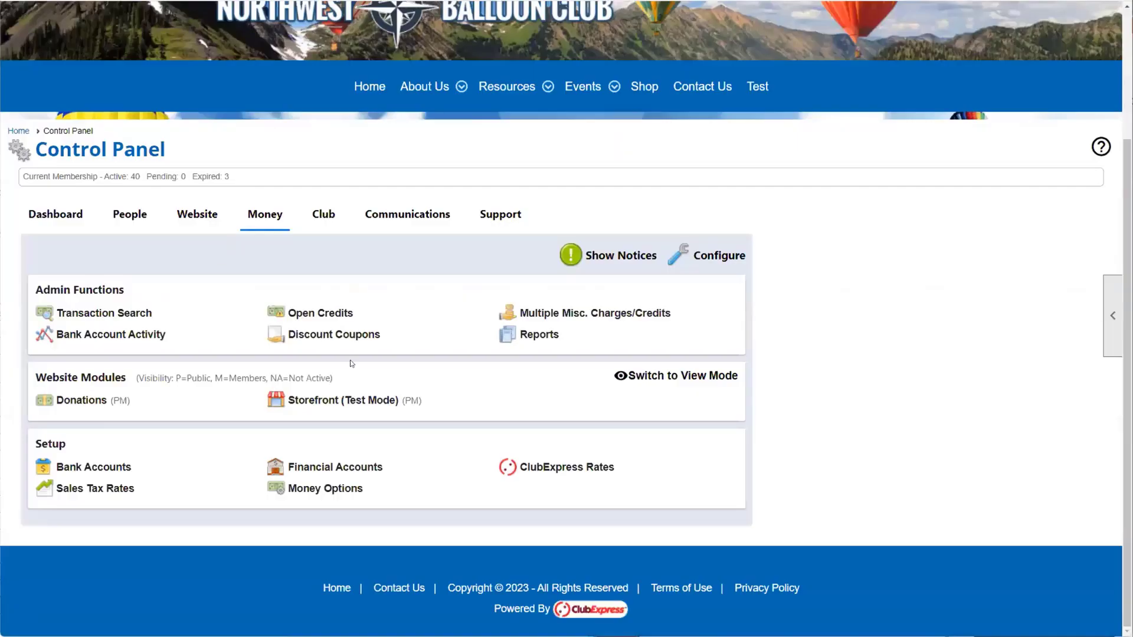
click(136, 223)
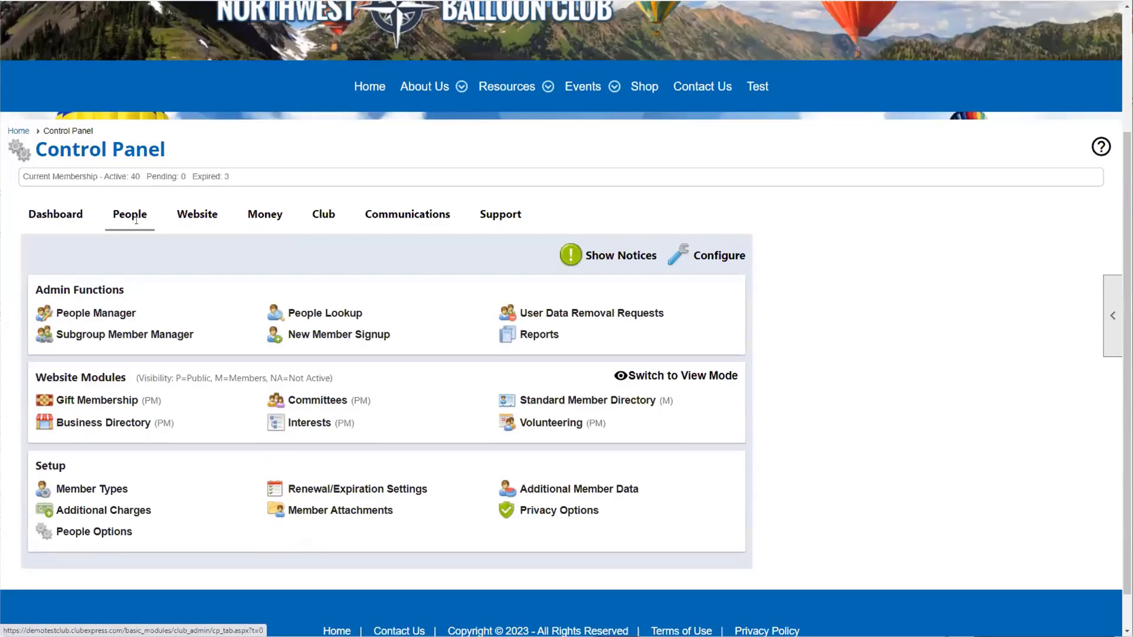
Step: Select Collectibles in the People Configure list and show its Active, Inactive, Disabled/Hidden statuses
click(702, 260)
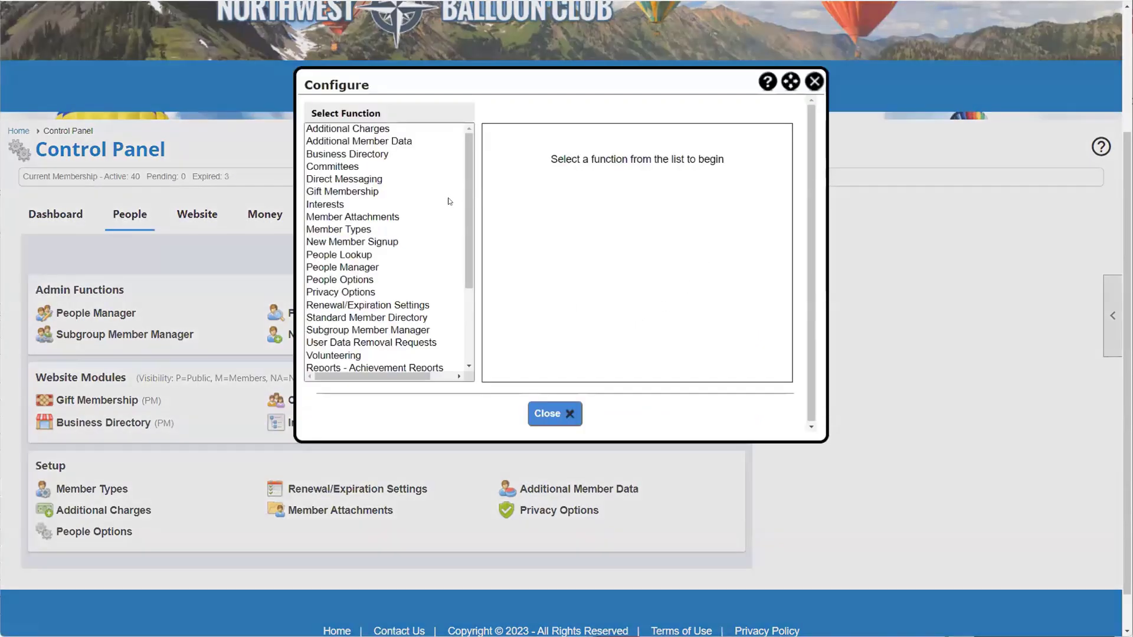
scroll(448, 201, down, 3)
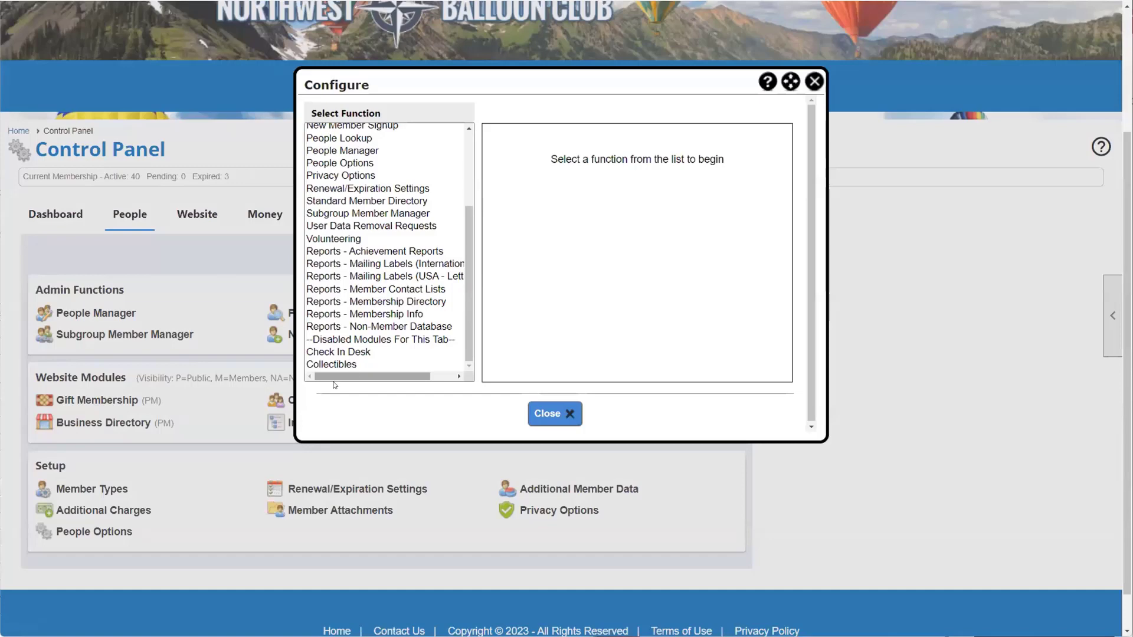
click(338, 363)
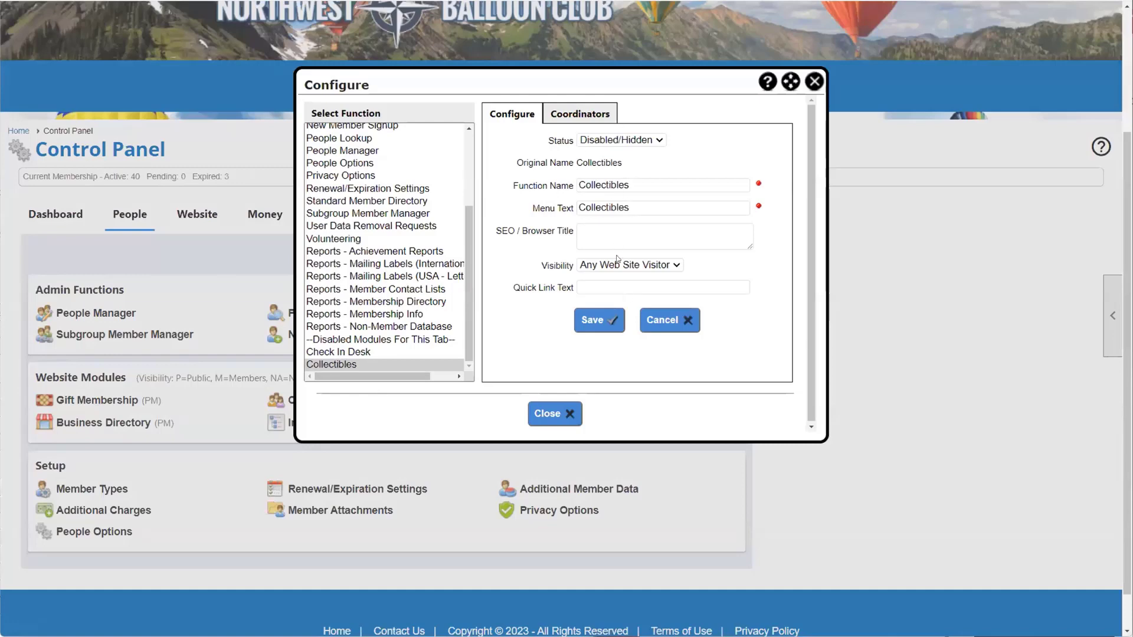
click(659, 141)
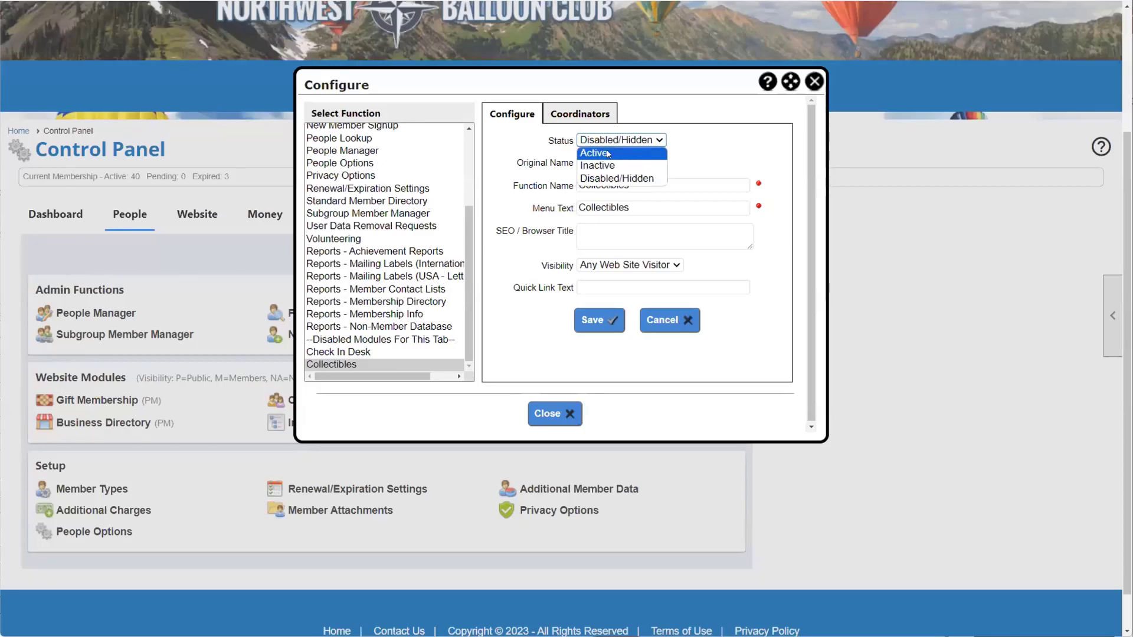
Step: Set the Collectibles module to Active, save it, and acknowledge the saved confirmation
click(609, 155)
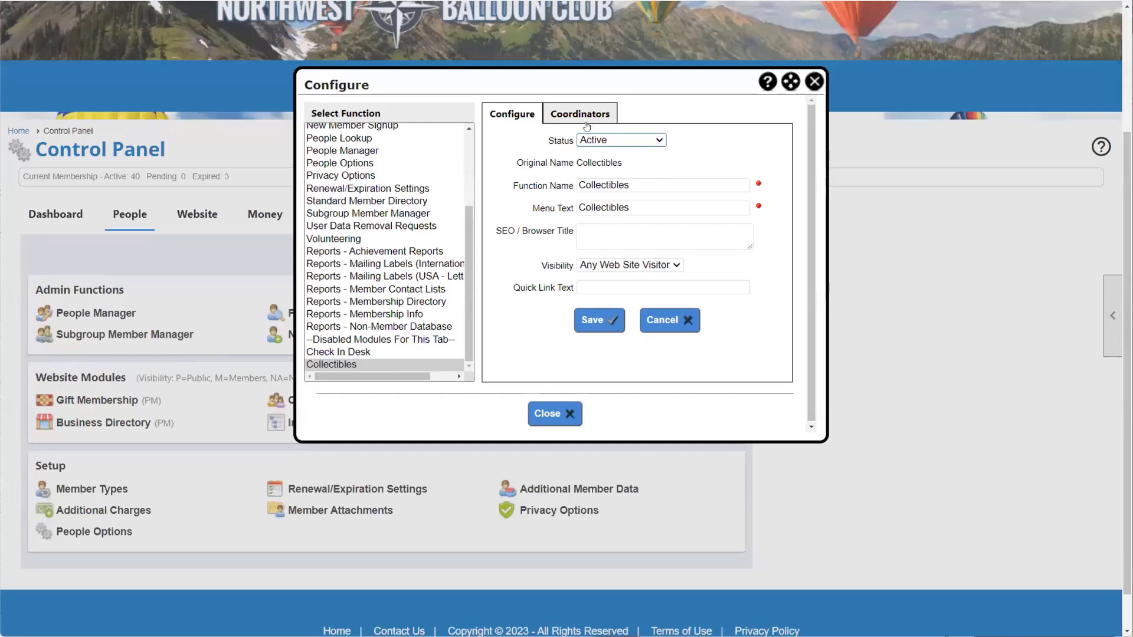
drag(611, 89, 710, 129)
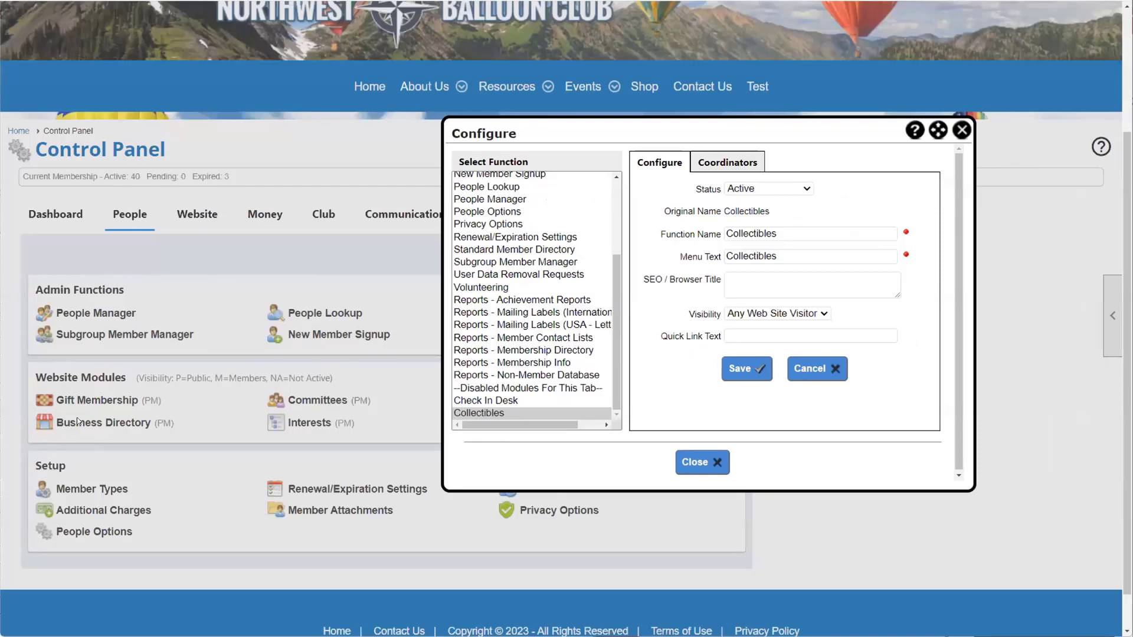
click(754, 381)
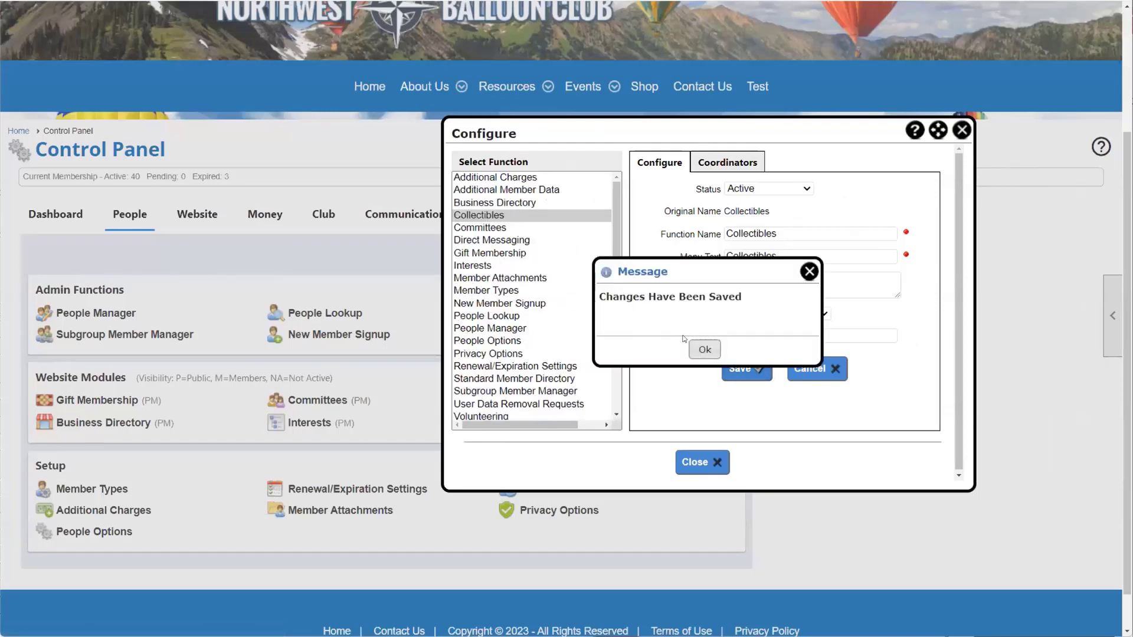
click(703, 349)
Step: Load Business Directory's settings, showing Sponsors as menu and quick link text
click(502, 204)
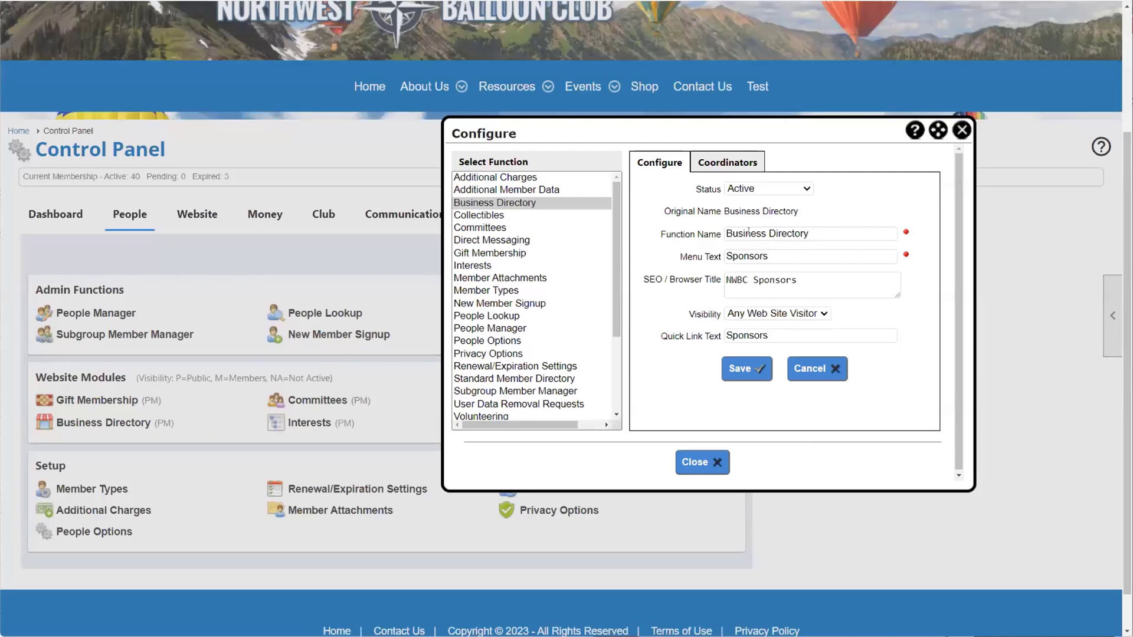
Step: Reload Collectibles settings and keep its visibility at Any Web Site Visitor
click(495, 216)
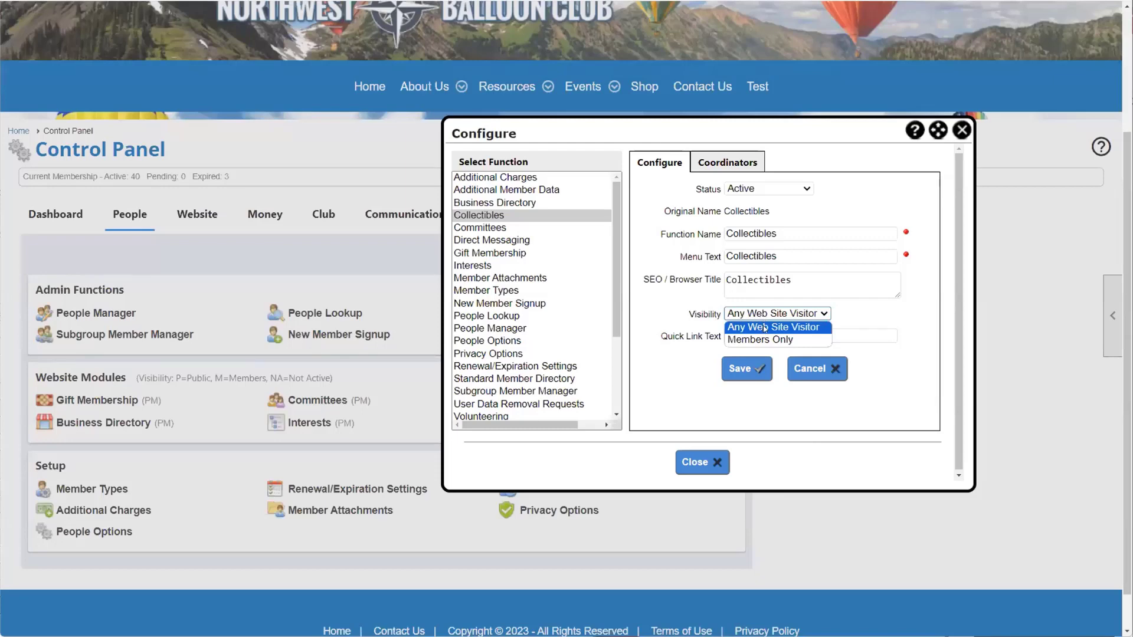
click(893, 321)
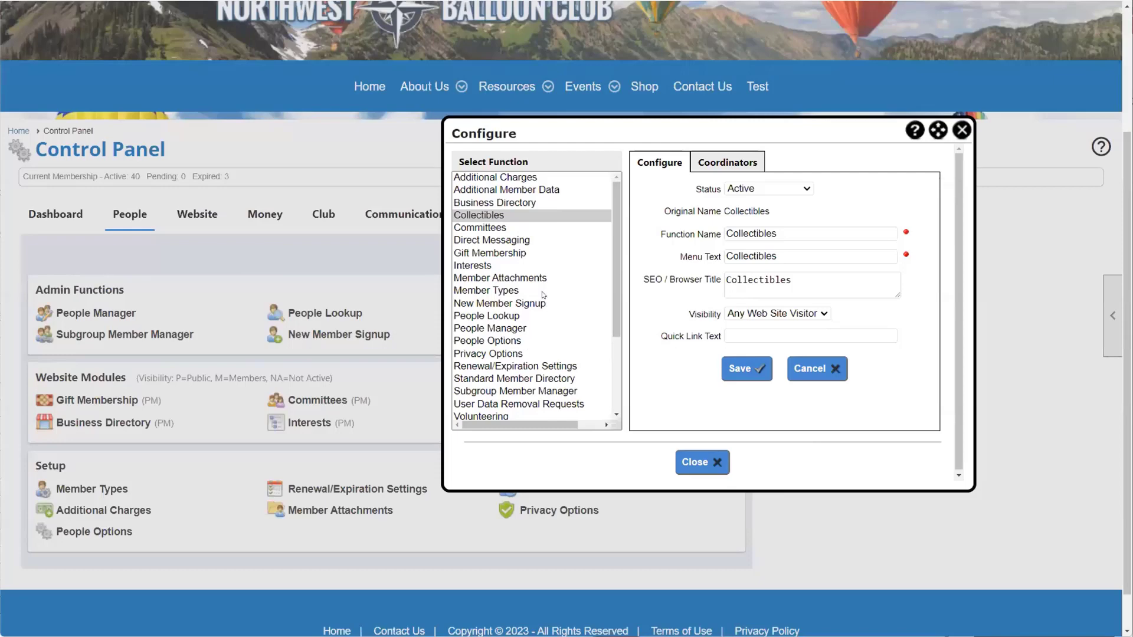
Step: Confirm Collectibles has no coordinators on its Coordinators tab, then close the Configure dialog
click(496, 176)
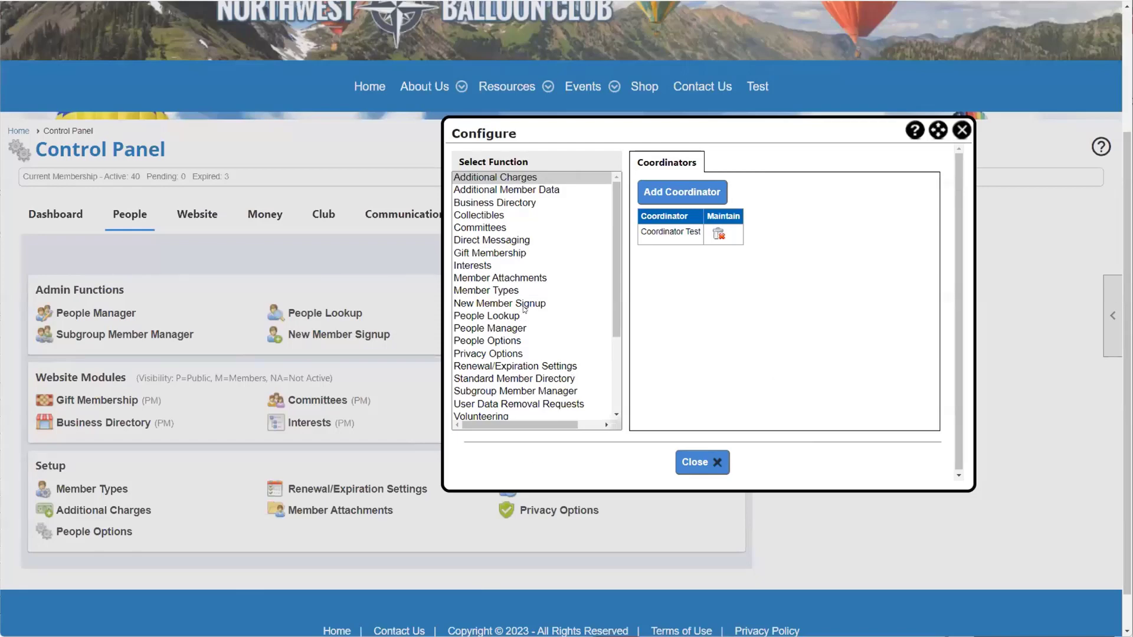
click(501, 216)
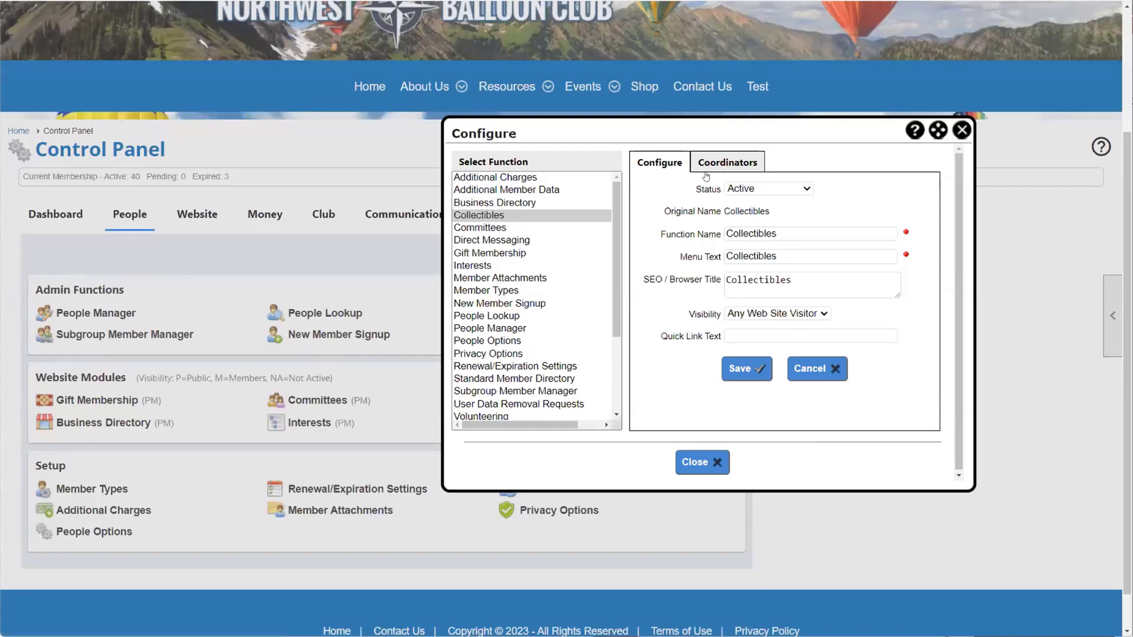
click(729, 159)
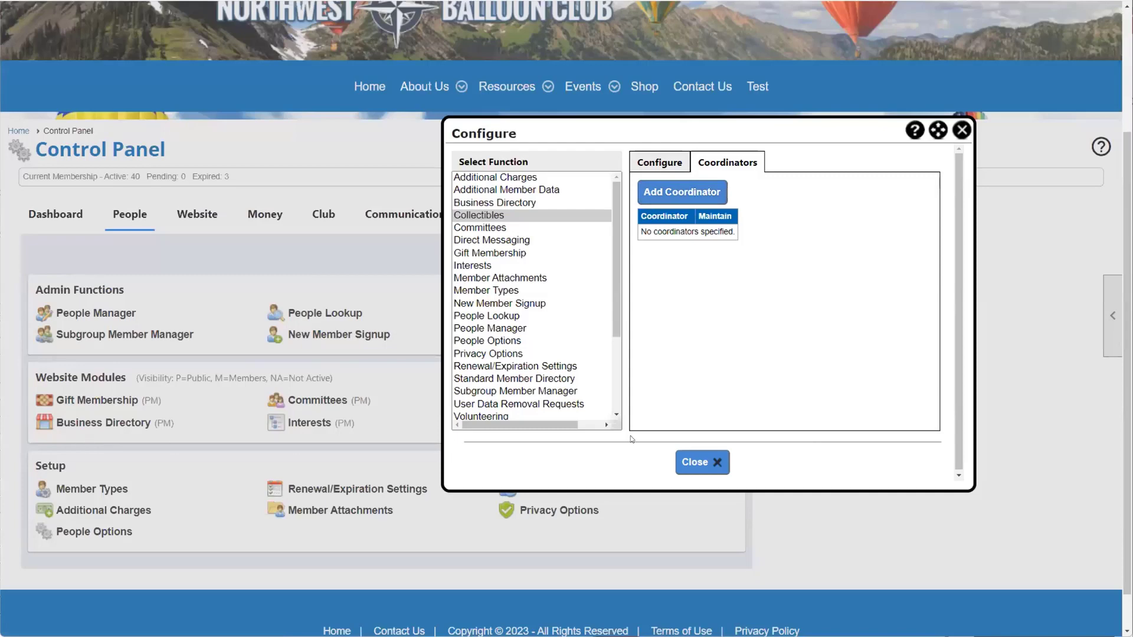
click(713, 462)
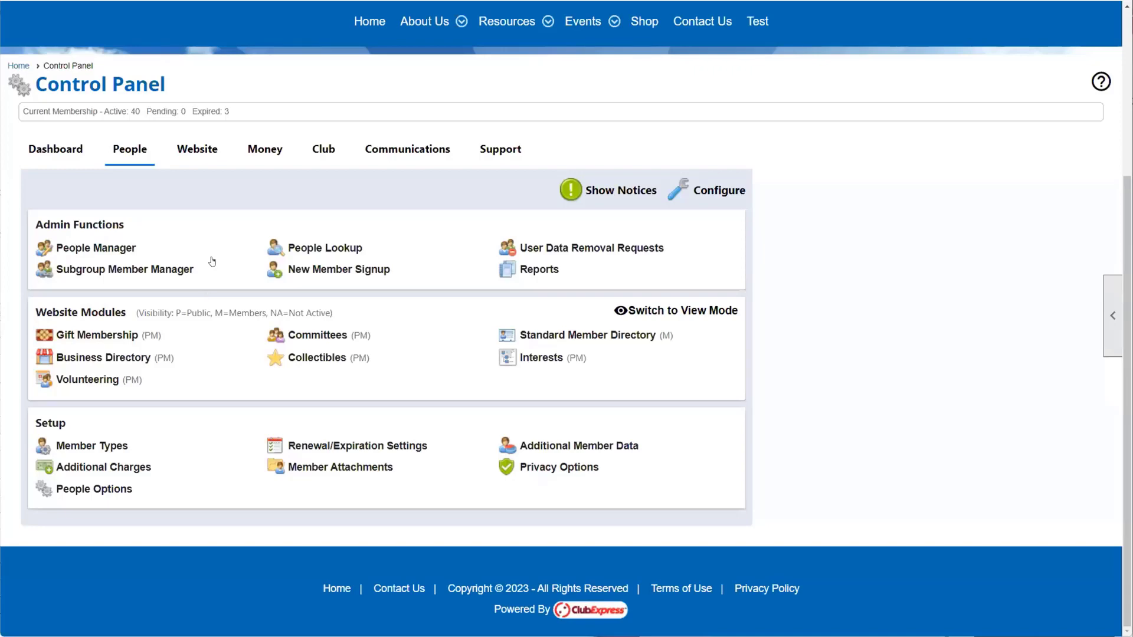
Step: Cycle through the People, Website and Money sections, ending on the Club section
click(195, 148)
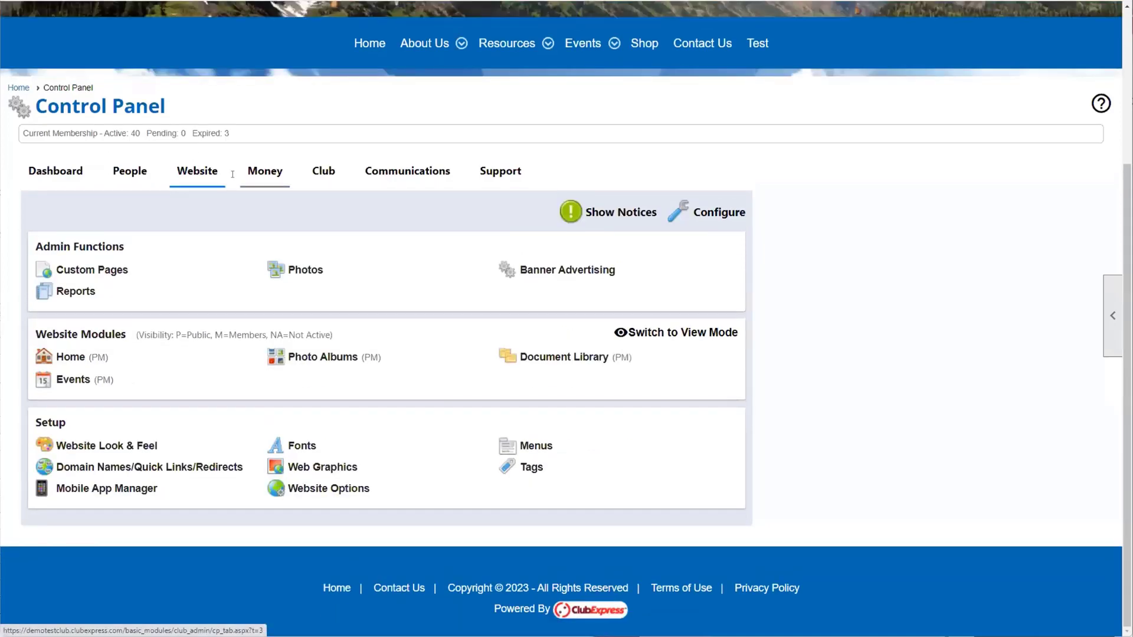
click(259, 181)
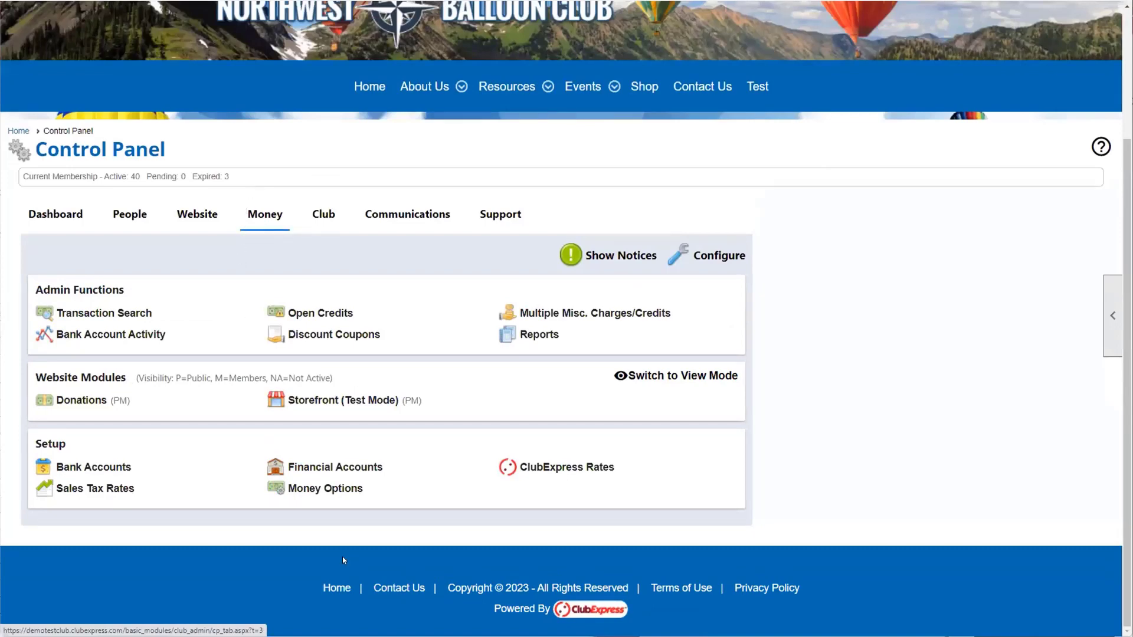
click(323, 215)
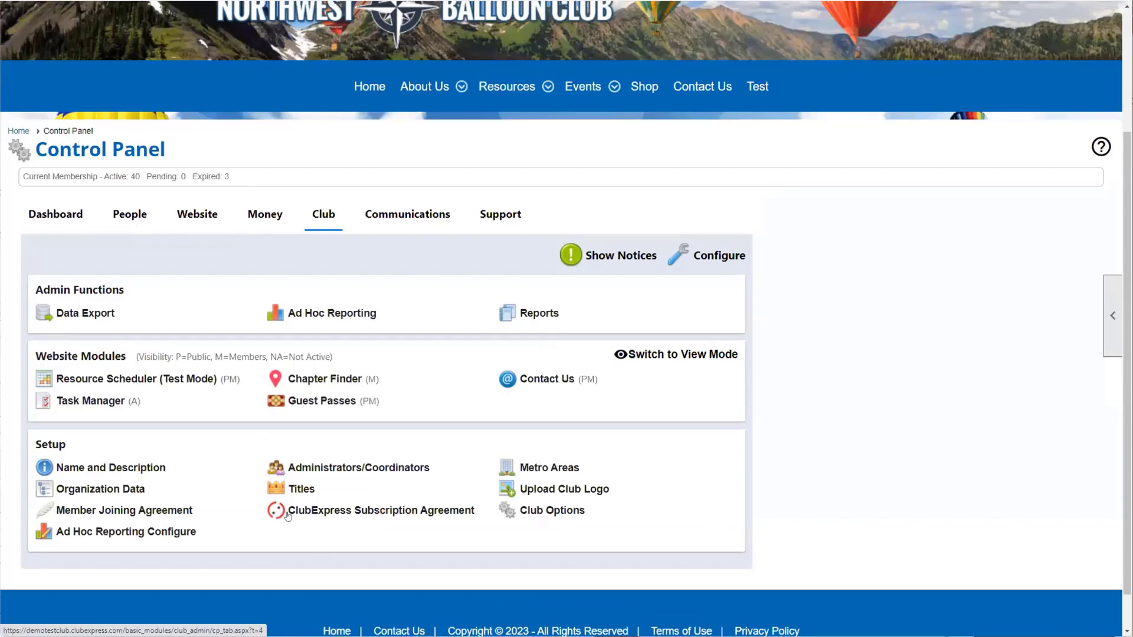
click(143, 215)
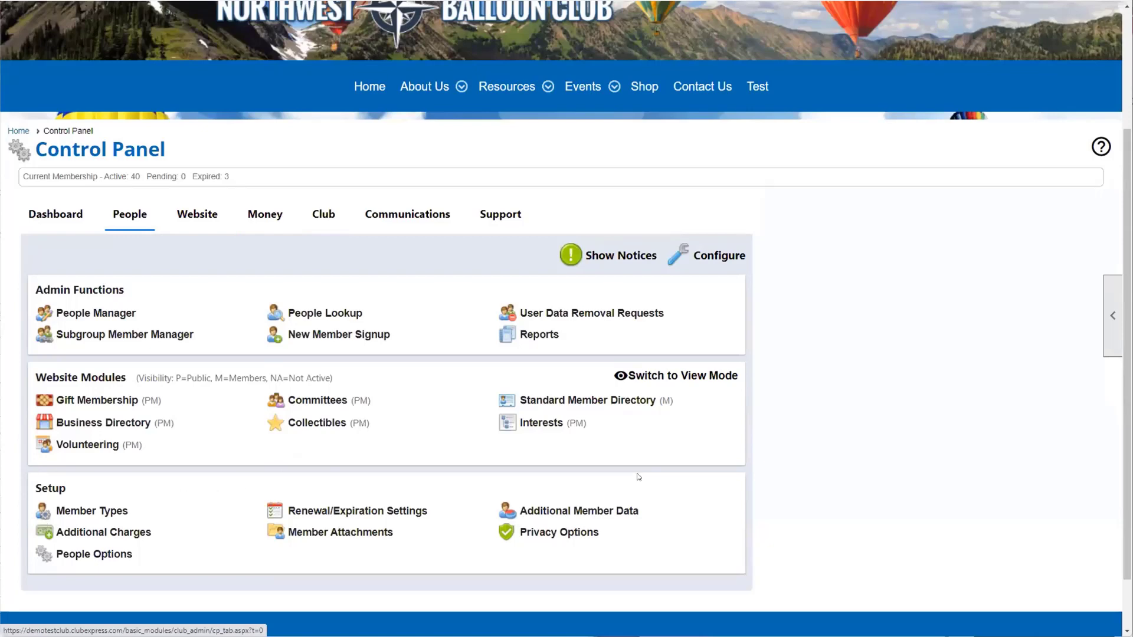
click(197, 217)
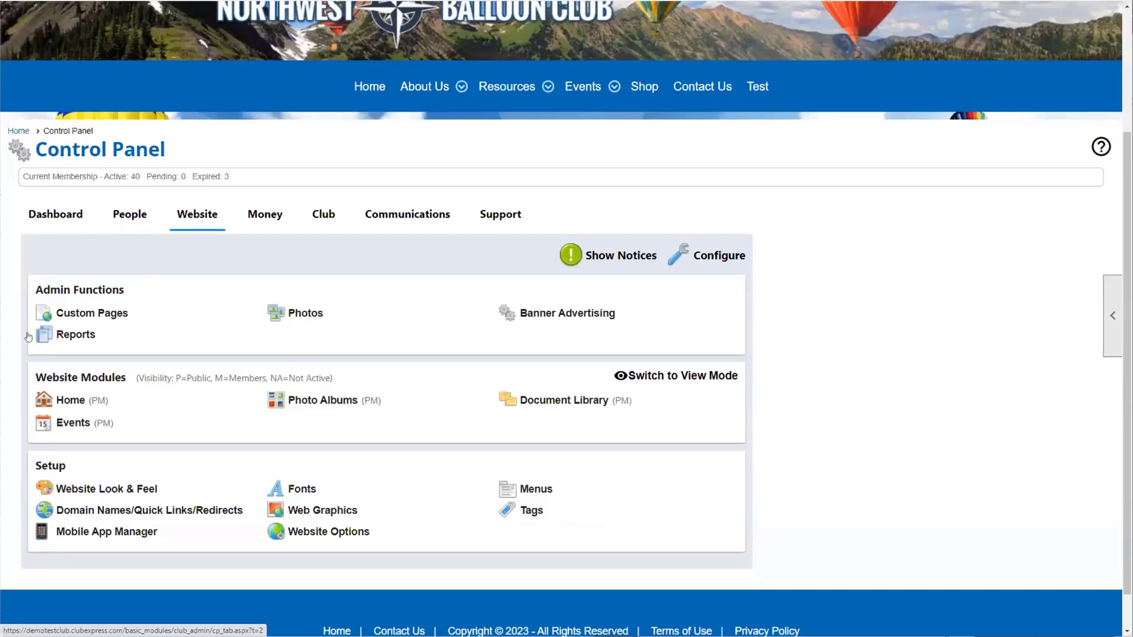
click(255, 214)
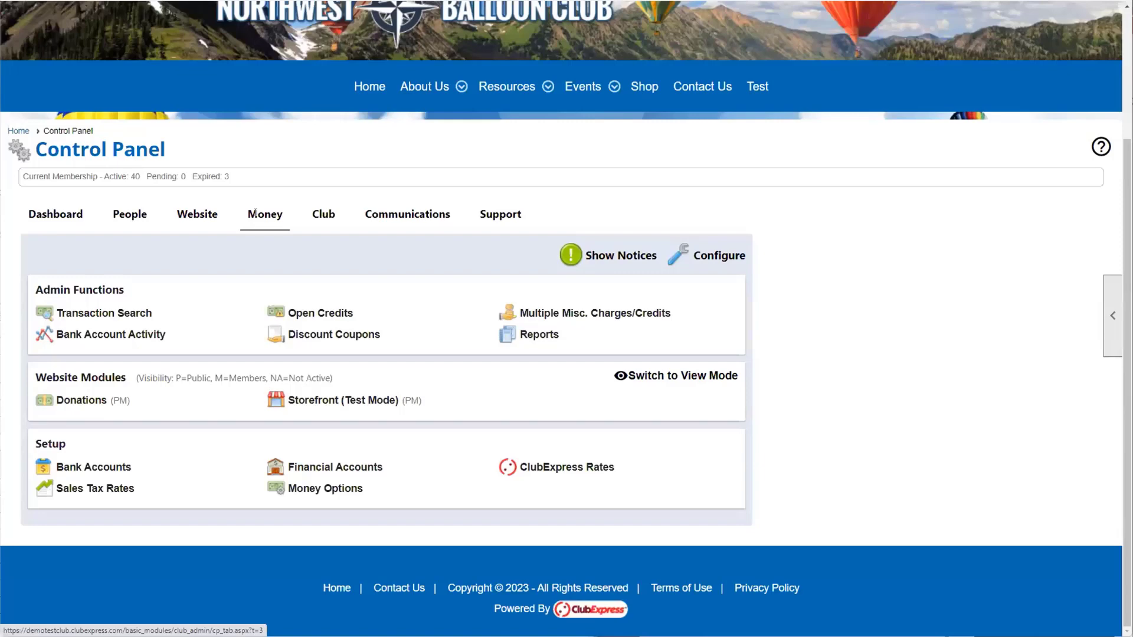
click(319, 214)
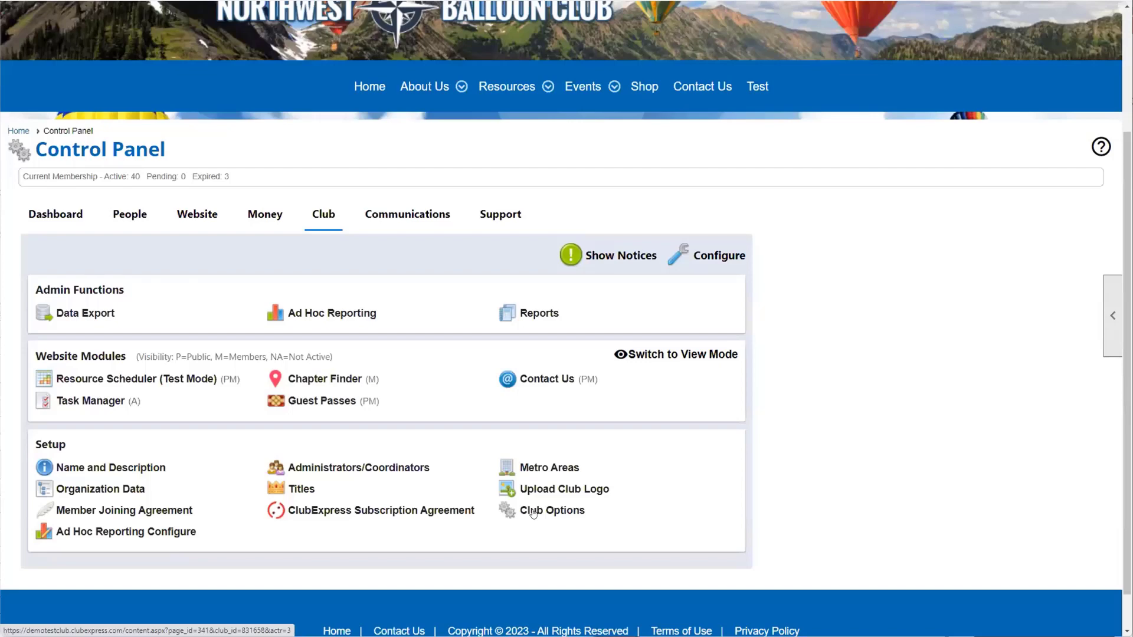
Step: Go to the Club Options settings page under Setup in the Club section
click(533, 511)
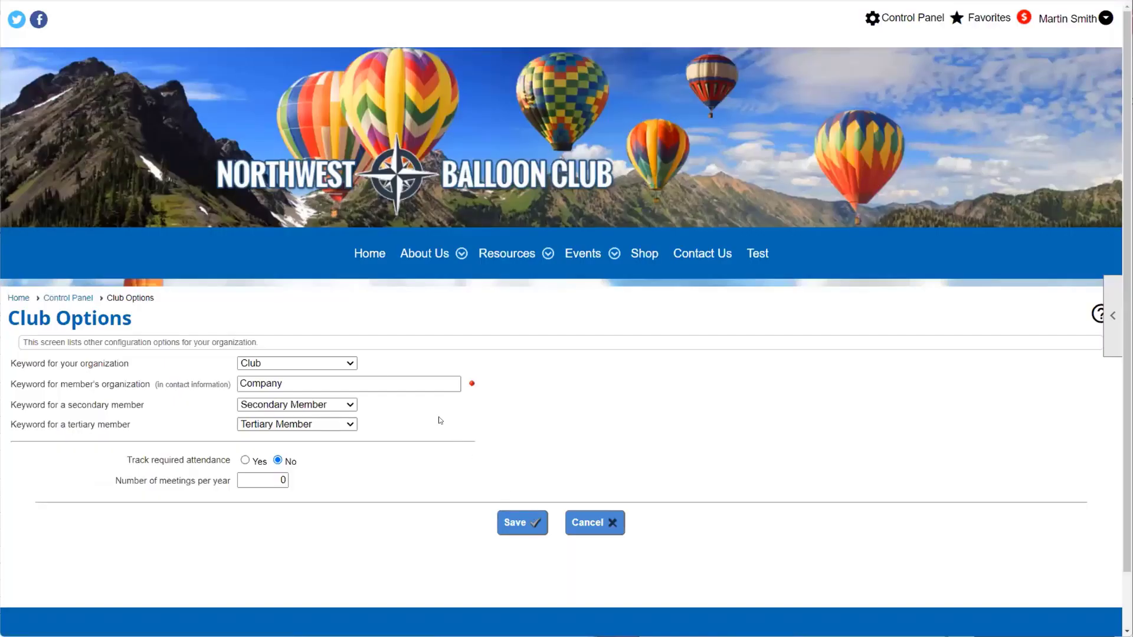
Step: Review the organization keyword choices, leave it as Club, and cancel out of Club Options
click(326, 363)
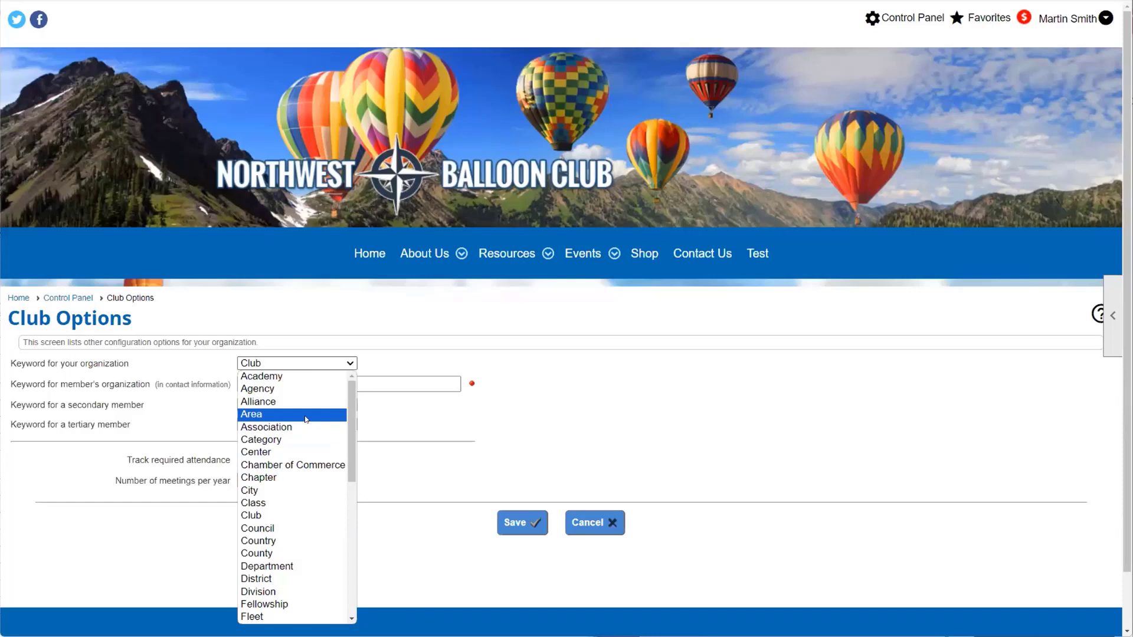
click(589, 523)
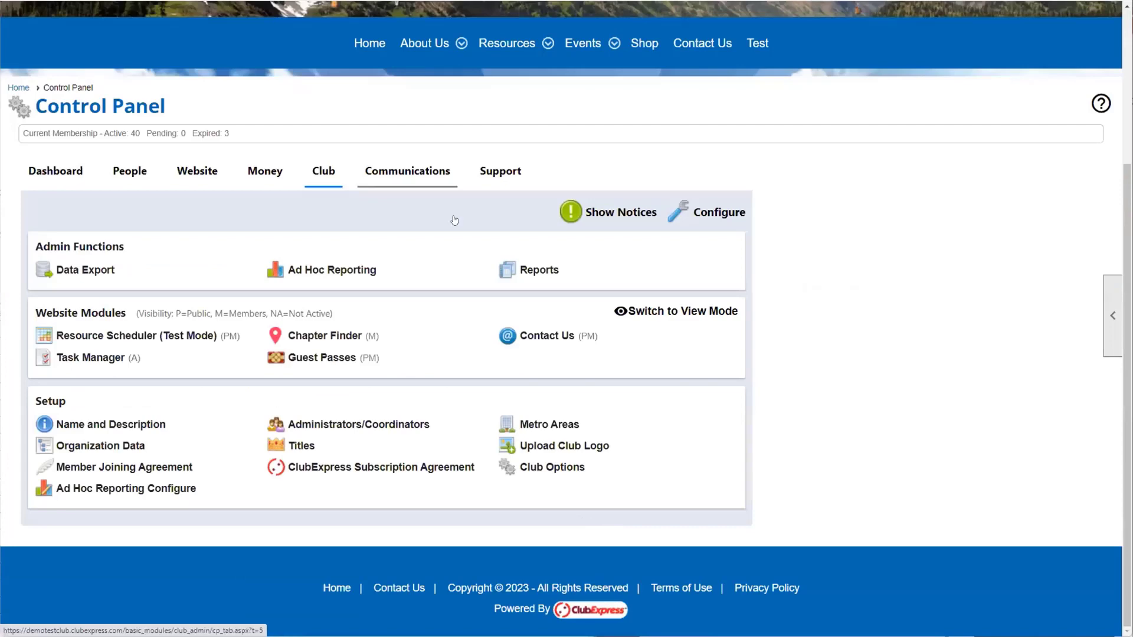
Step: Show the Communications section's function list, from Ad Hoc Forms to Text Messaging
click(416, 175)
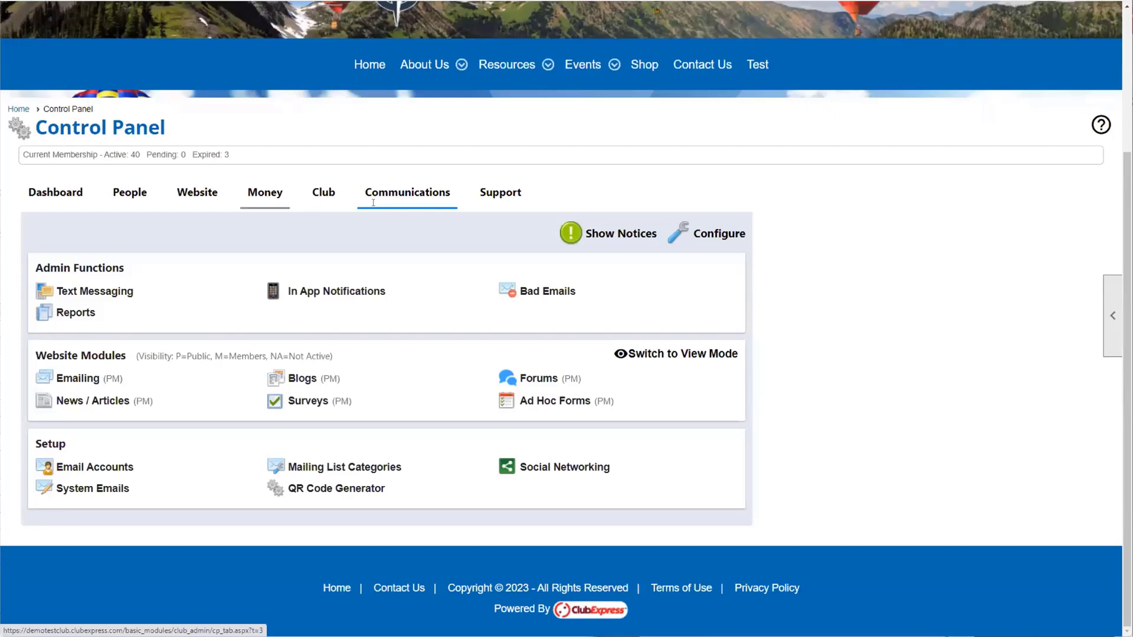
click(715, 242)
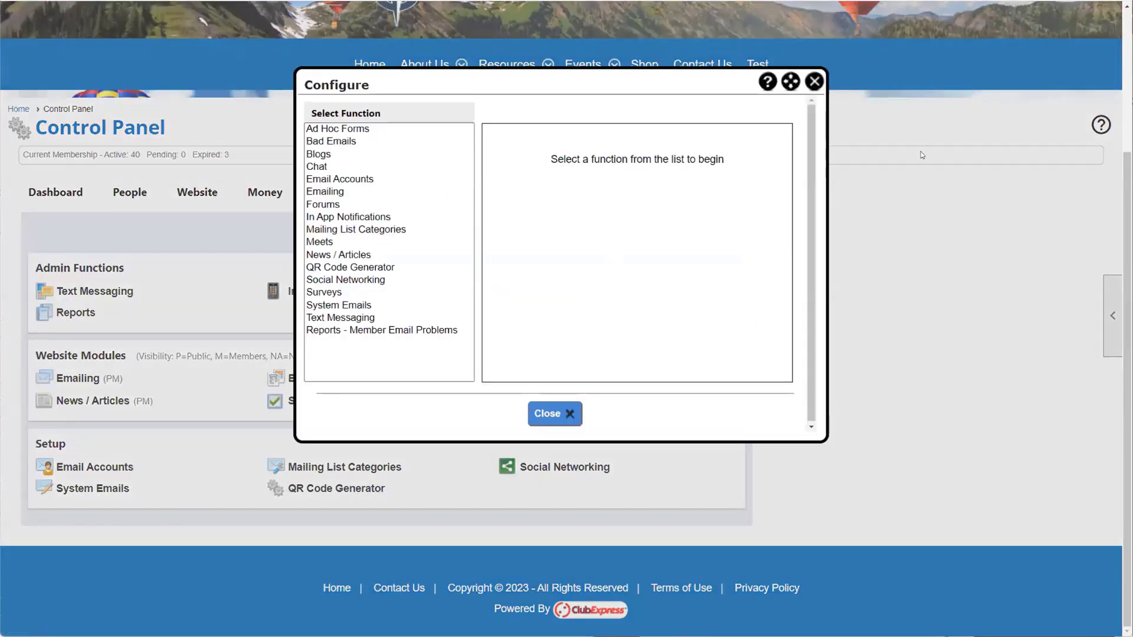
Step: Dismiss the Communications Configure dialog to return to the Communications section
click(814, 82)
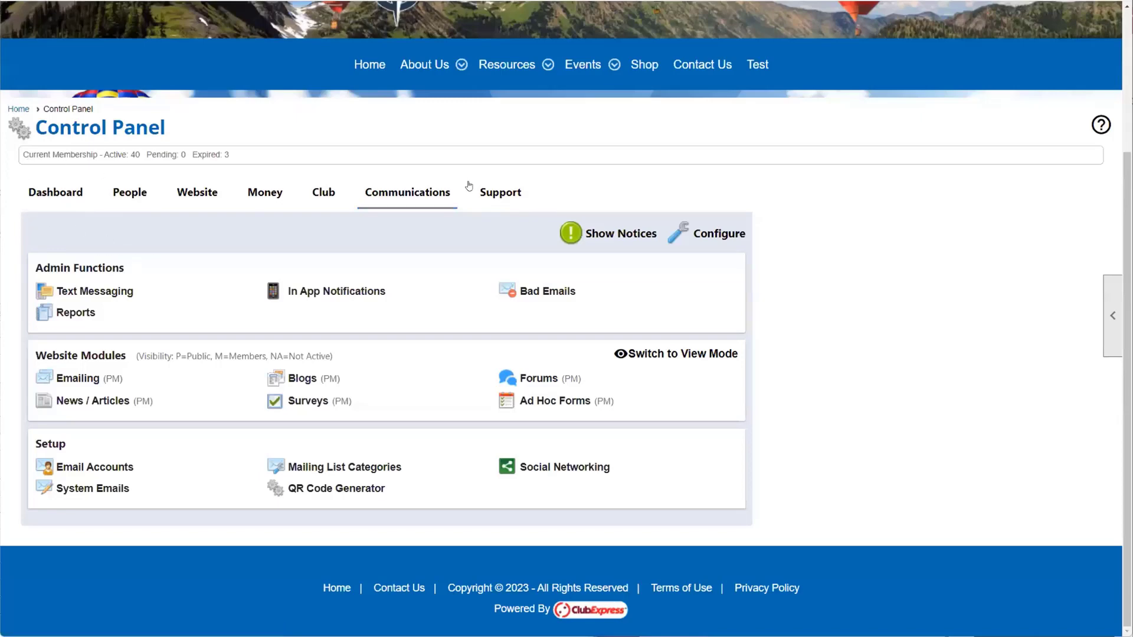
Step: Switch to the Support section, then load democlub in a new browser tab
click(499, 193)
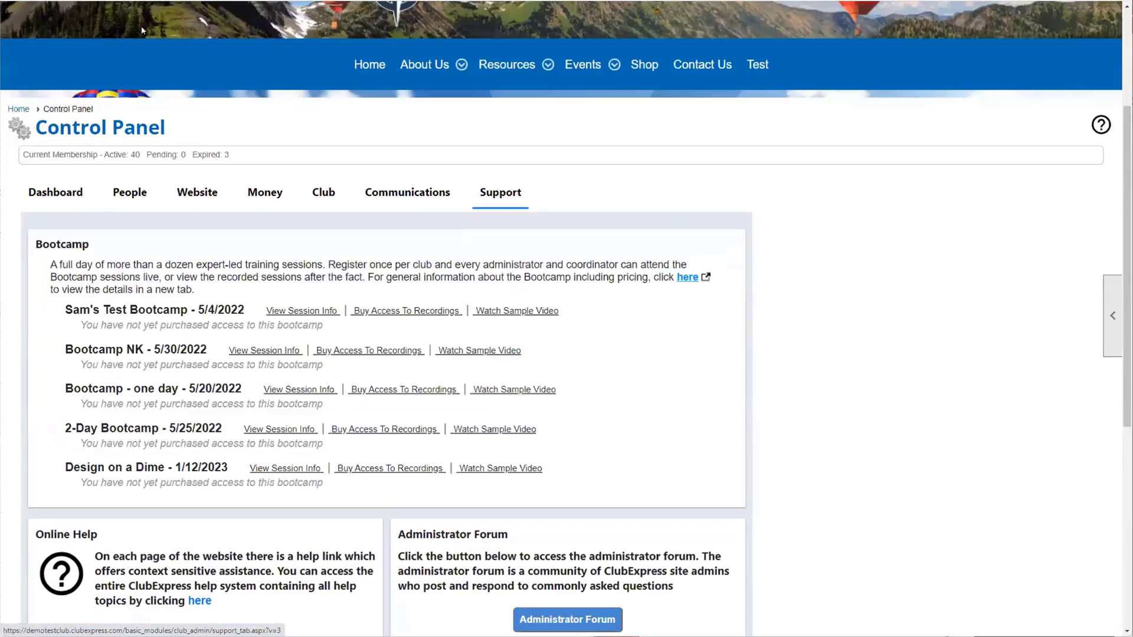
key(ctrl+t)
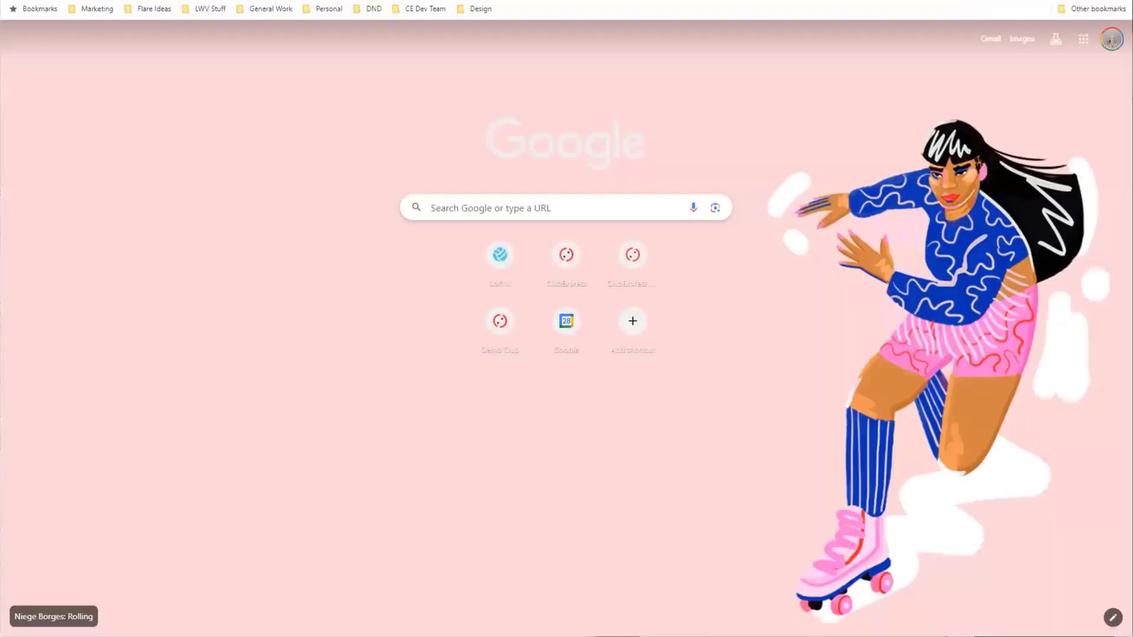
text(democlub)
key(Return)
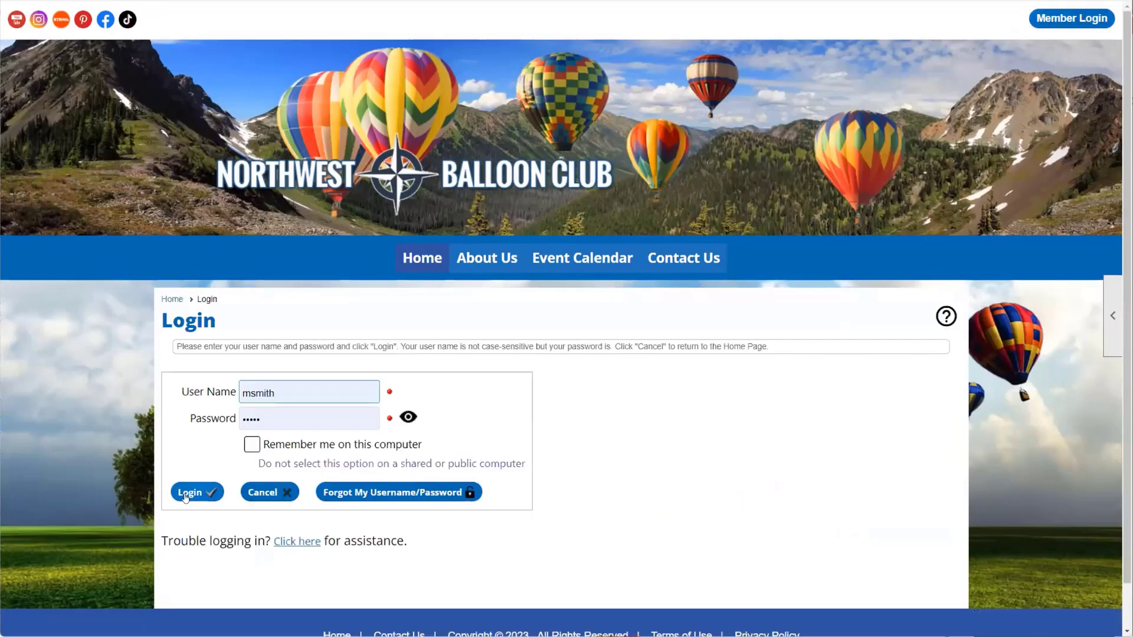
Step: Sign in to the demo club and open its Control Panel, skipping the pending payment prompt
click(186, 497)
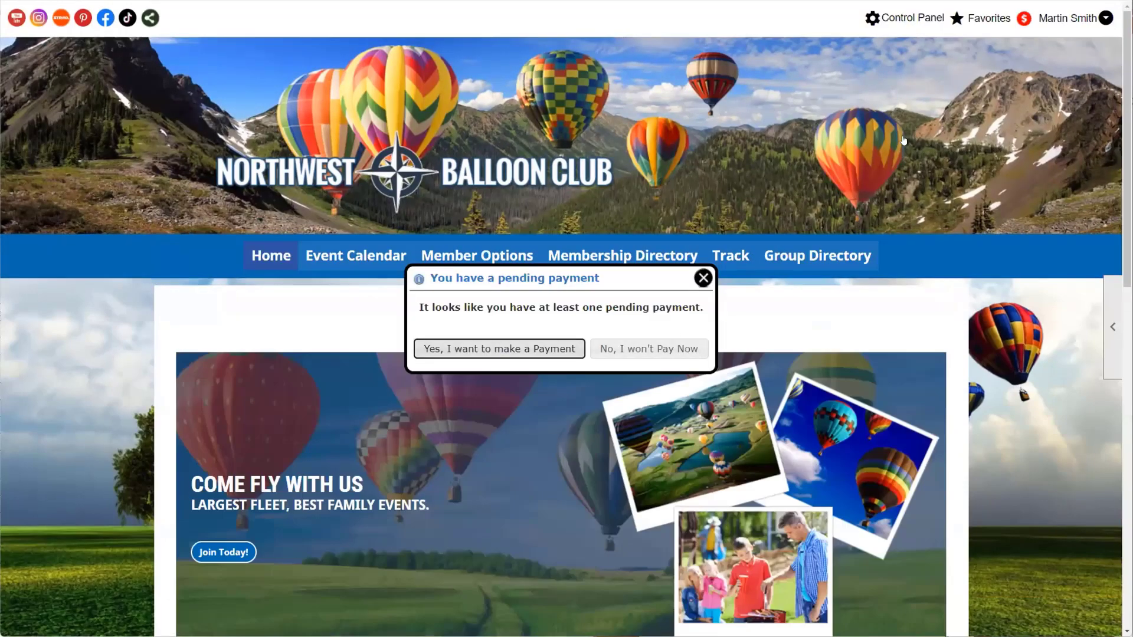
click(913, 17)
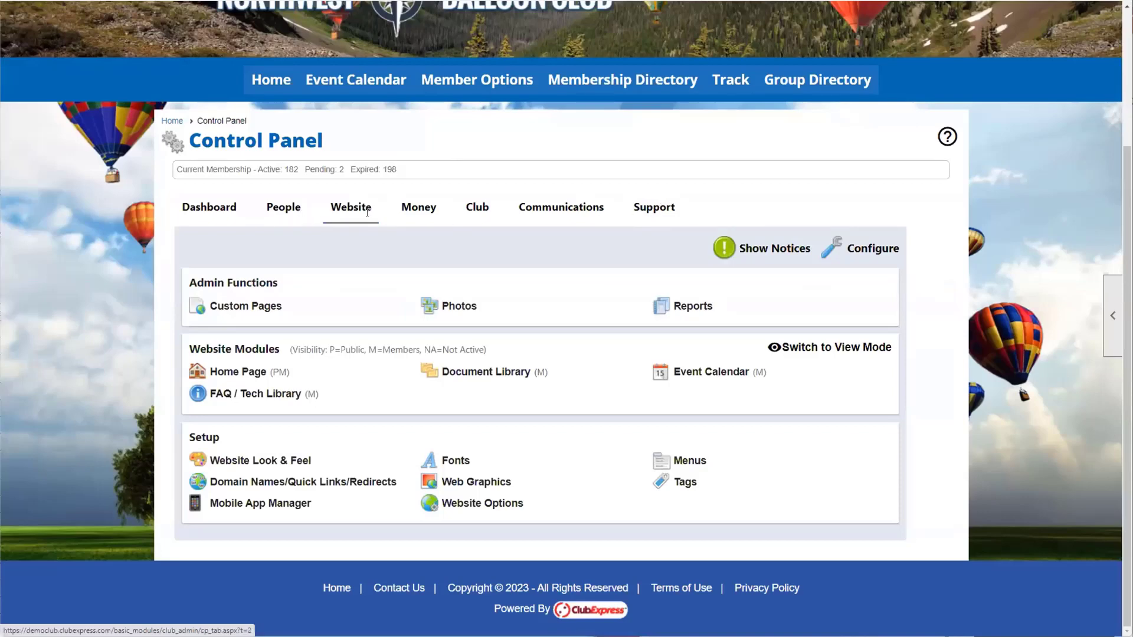
Step: Browse the Support section's Bootcamp sessions, manuals and video tutorials, then bring up the Need More Help links
click(658, 214)
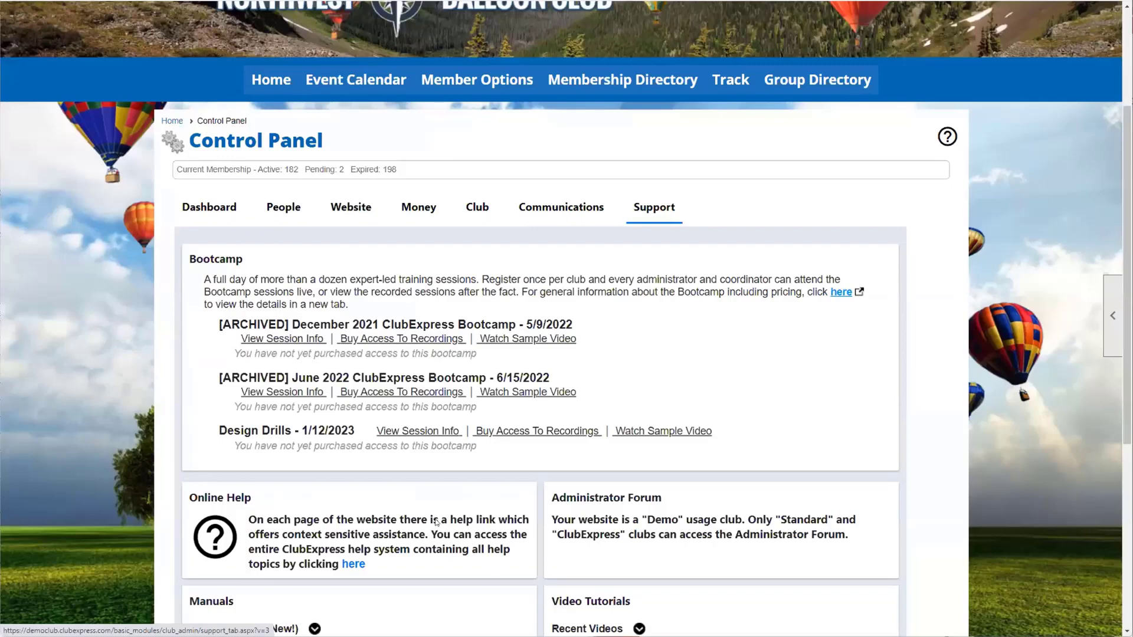
scroll(415, 356, down, 3)
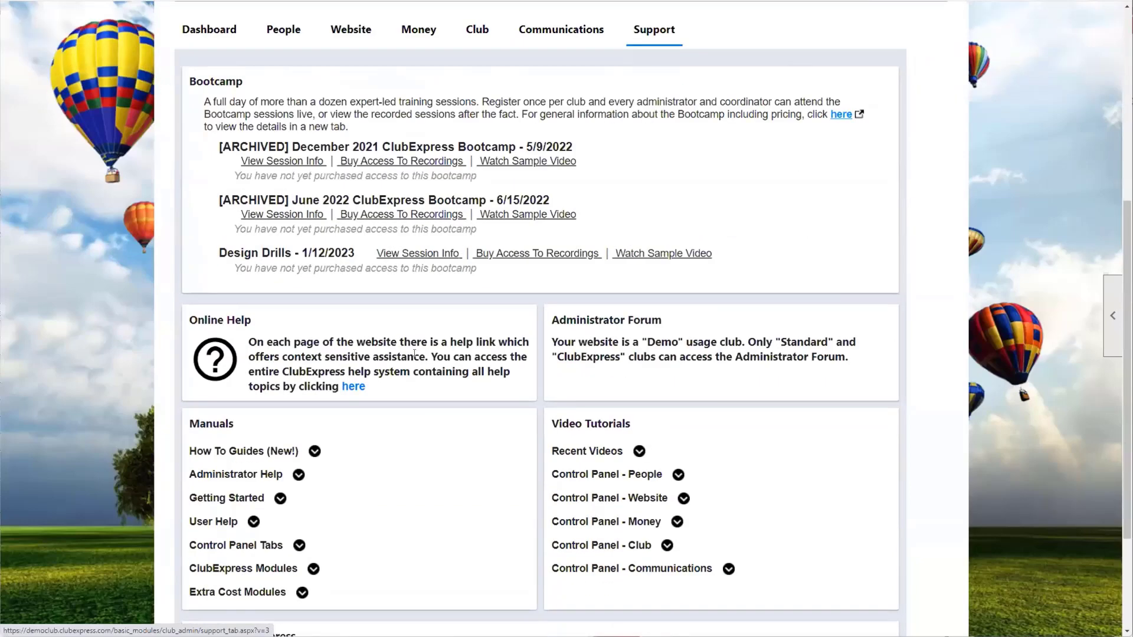
scroll(415, 346, down, 2)
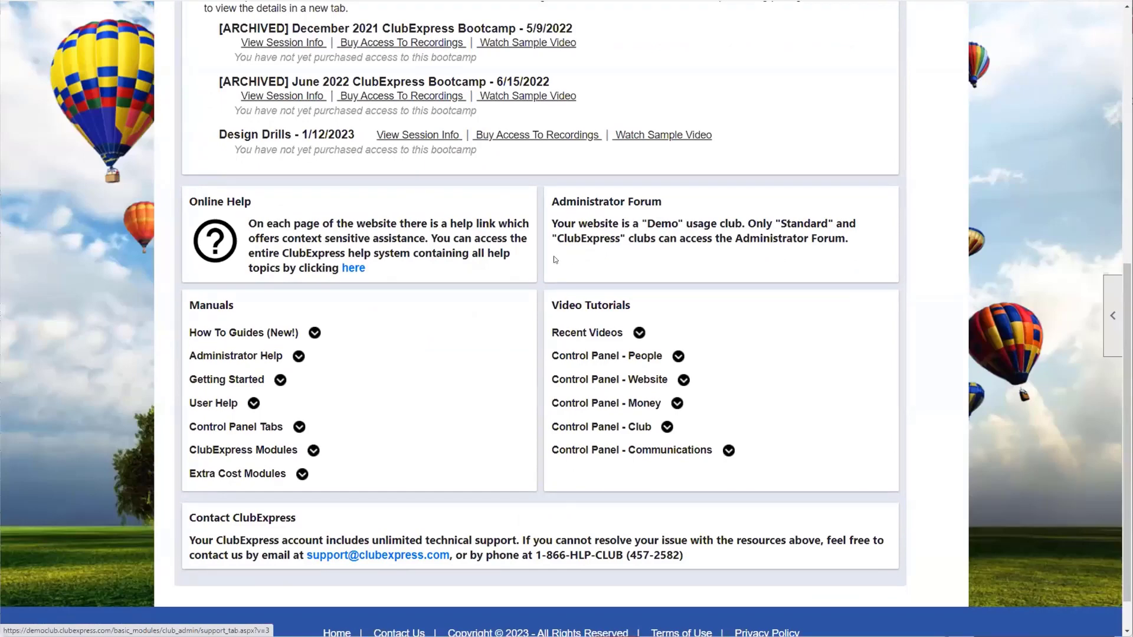
scroll(569, 250, up, 4)
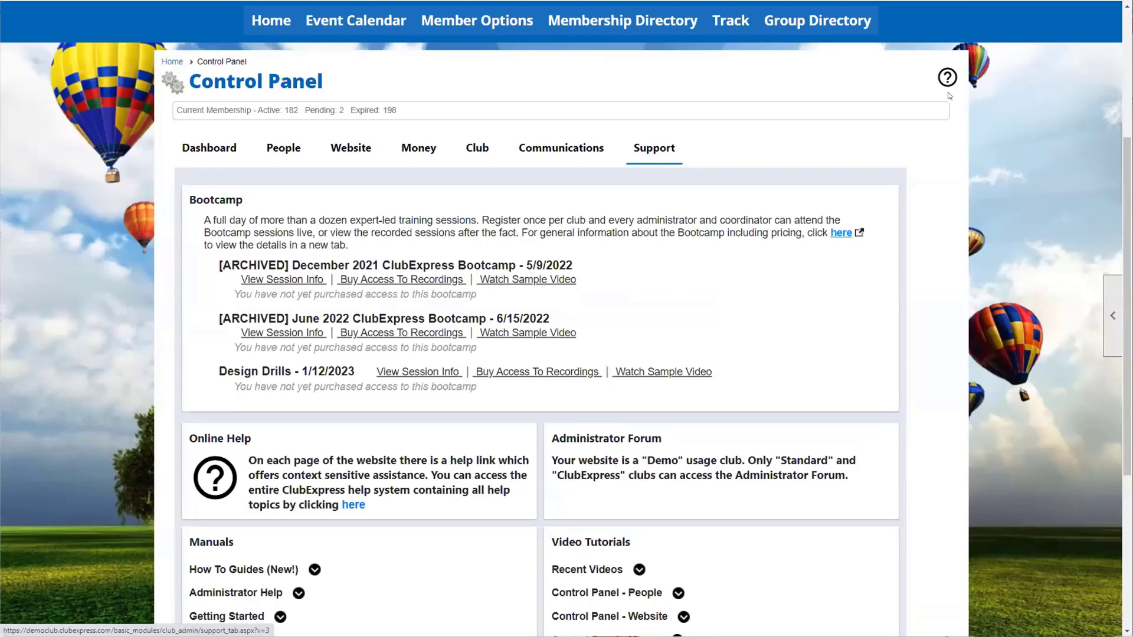
mouse_move(949, 77)
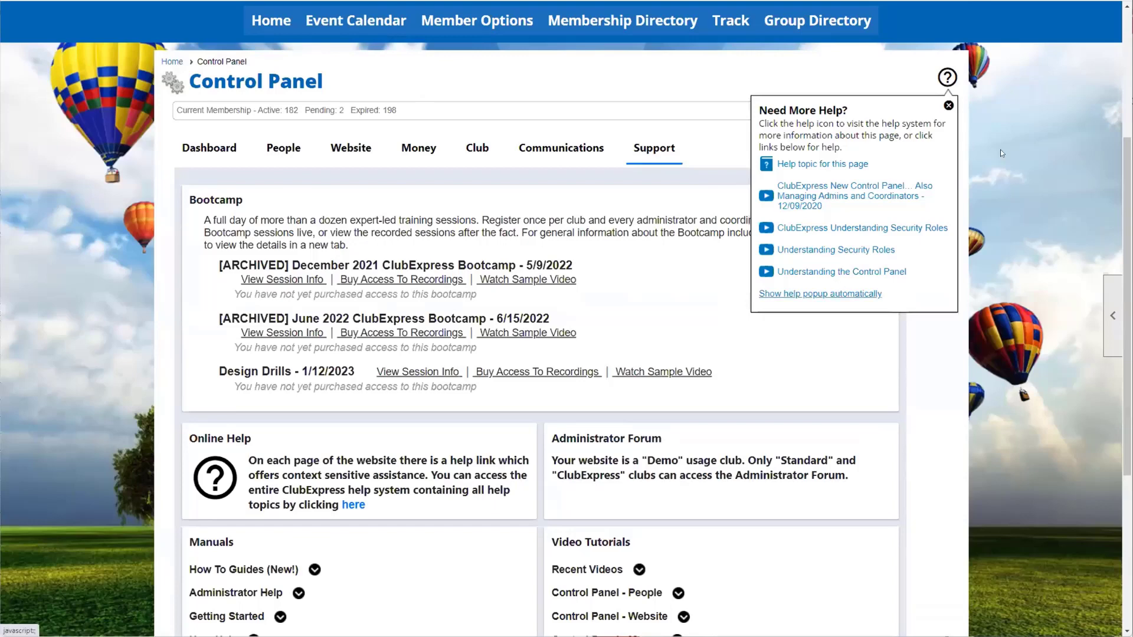
scroll(981, 313, down, 3)
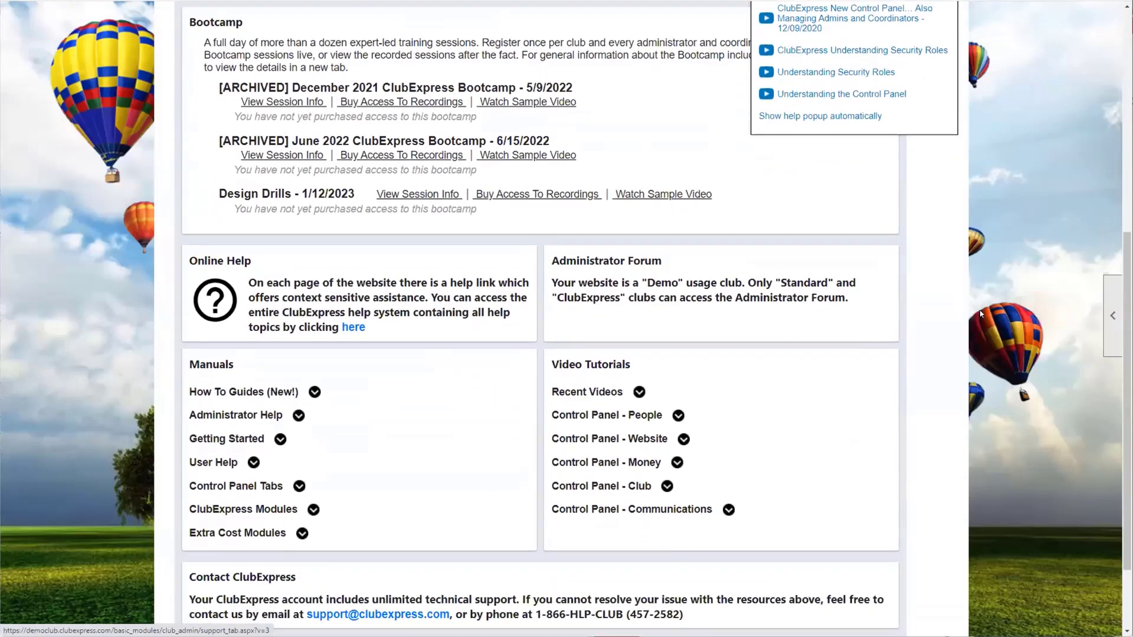
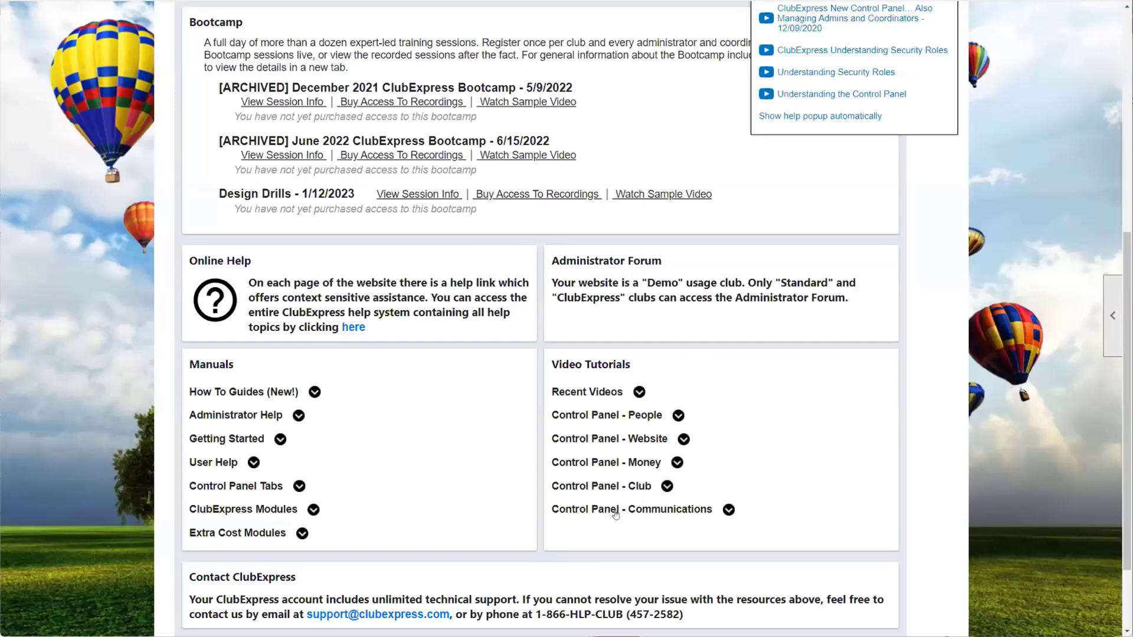
Step: Return to the Control Panel Dashboard and review the member status, logins and registration charts
scroll(246, 326, down, 3)
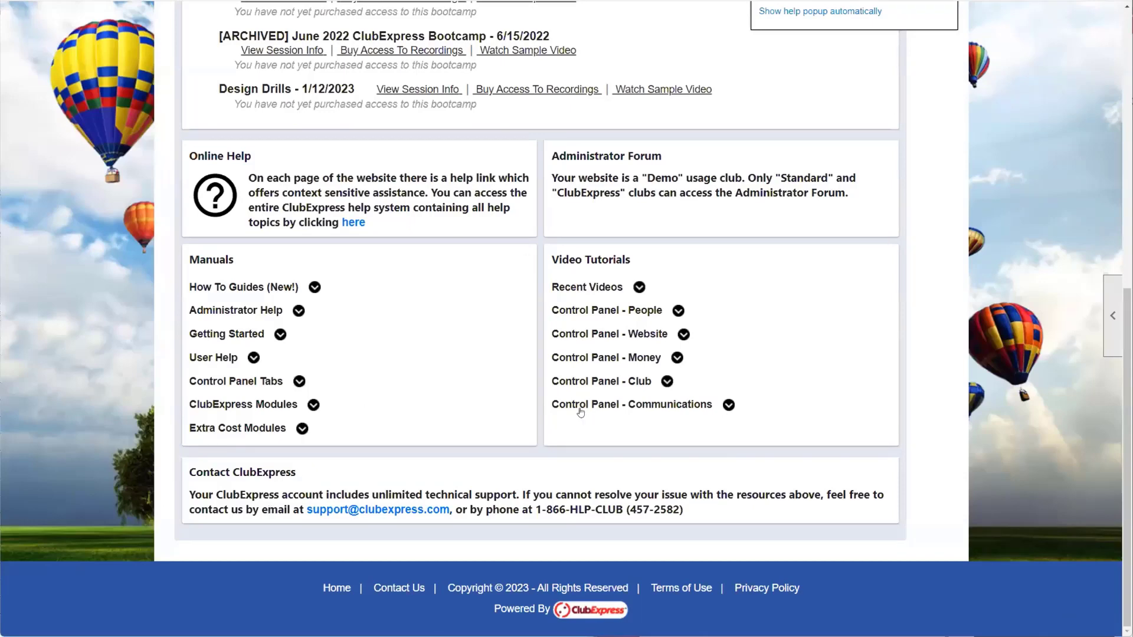
scroll(402, 543, up, 2)
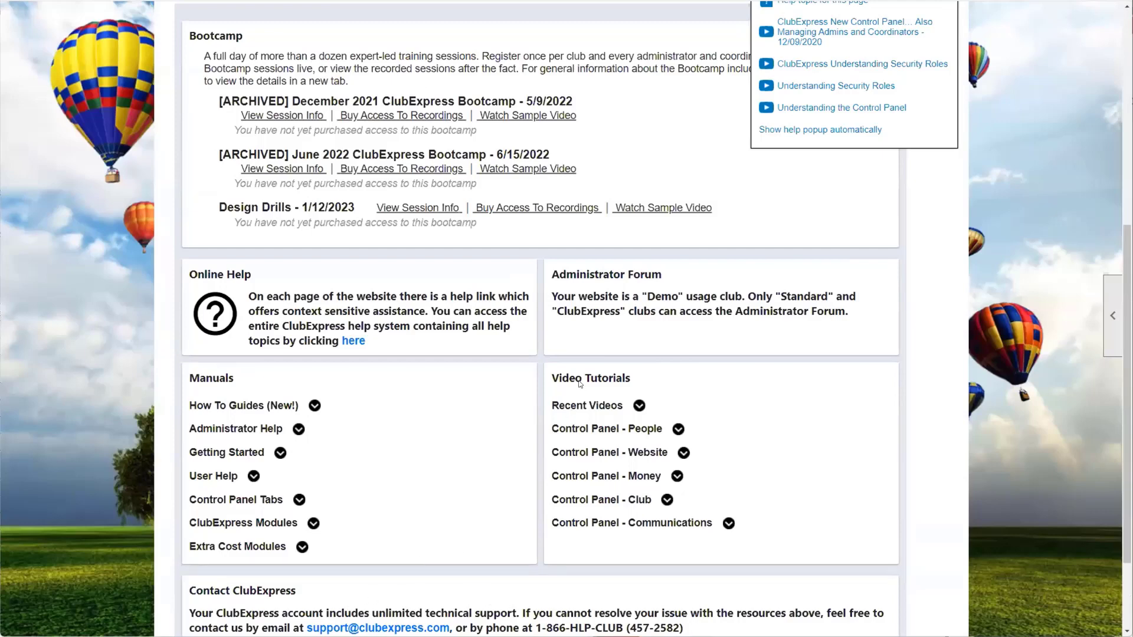
scroll(582, 387, up, 3)
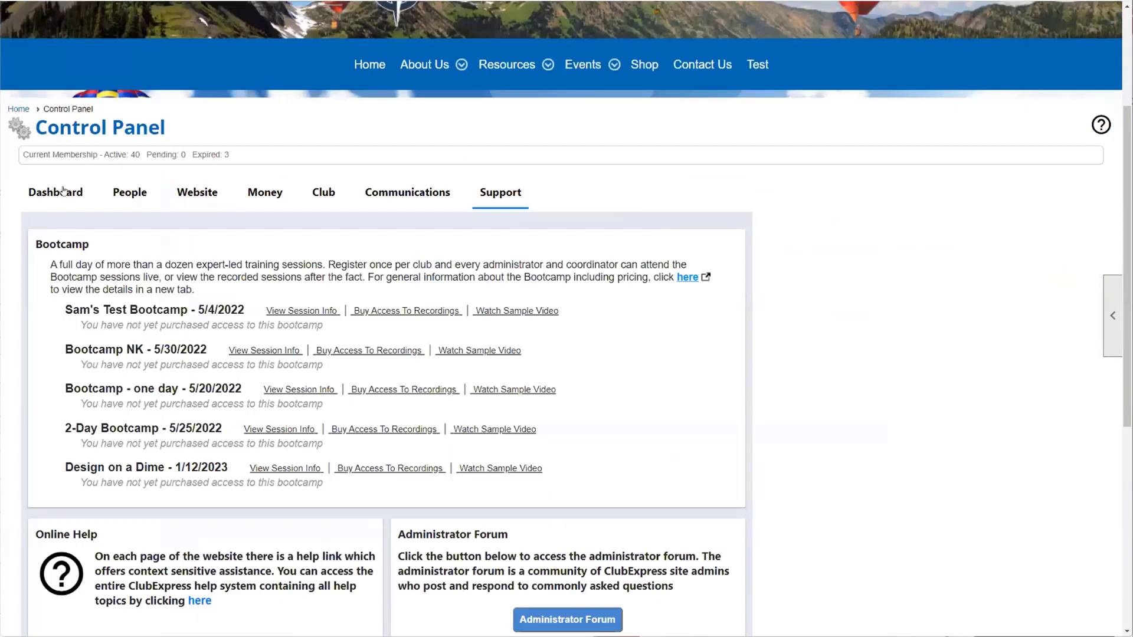
click(65, 194)
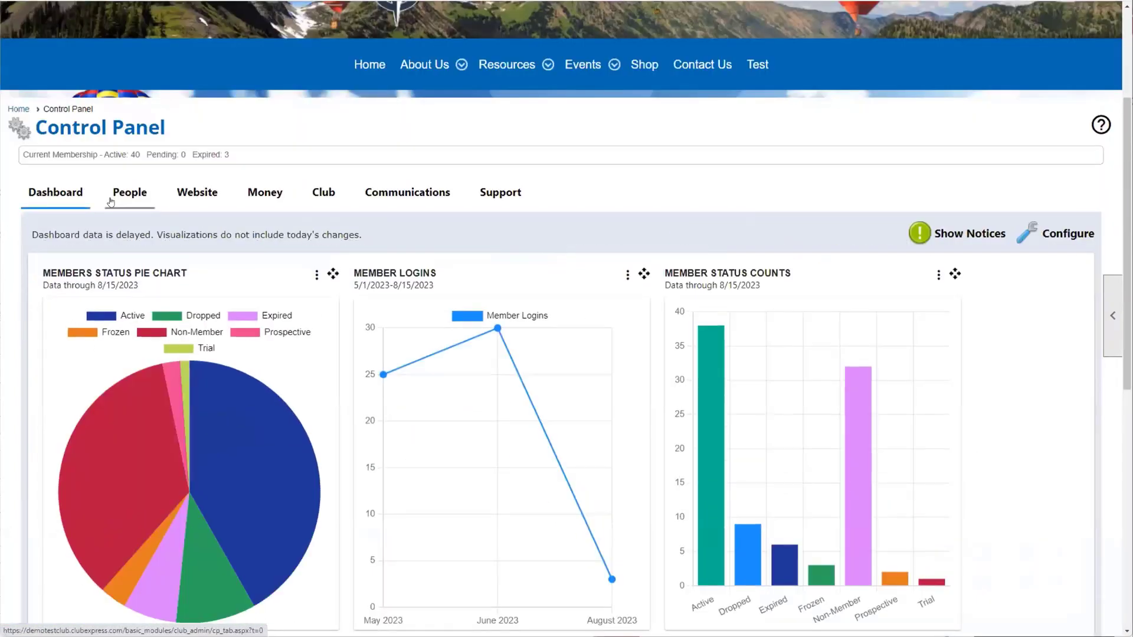
scroll(110, 202, down, 6)
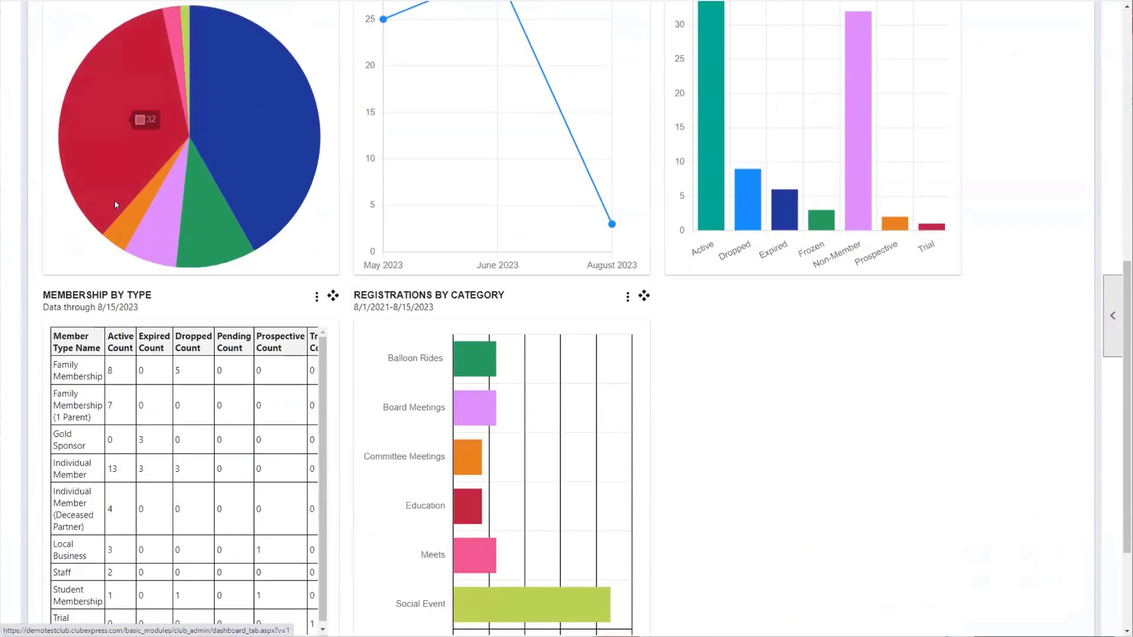
scroll(116, 245, up, 7)
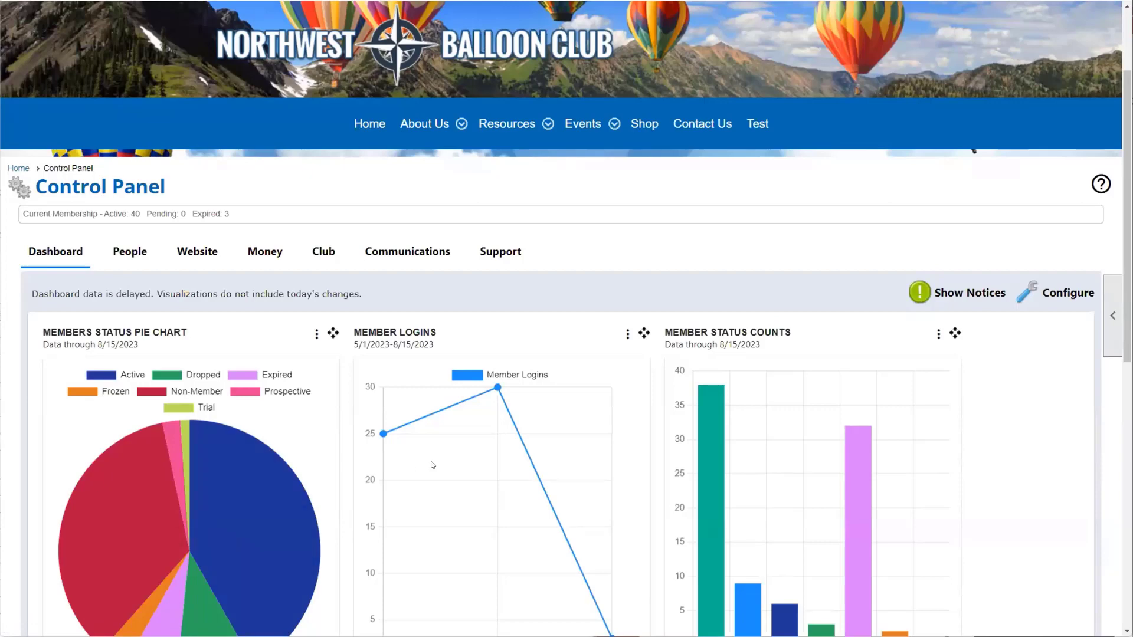
scroll(421, 451, down, 1)
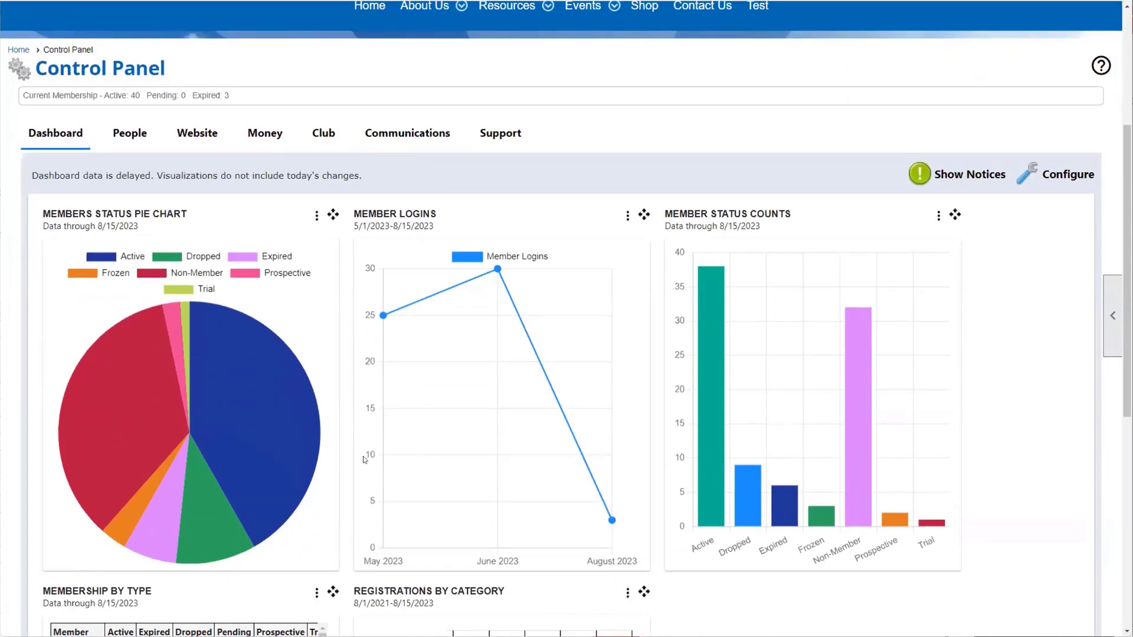
scroll(165, 243, down, 5)
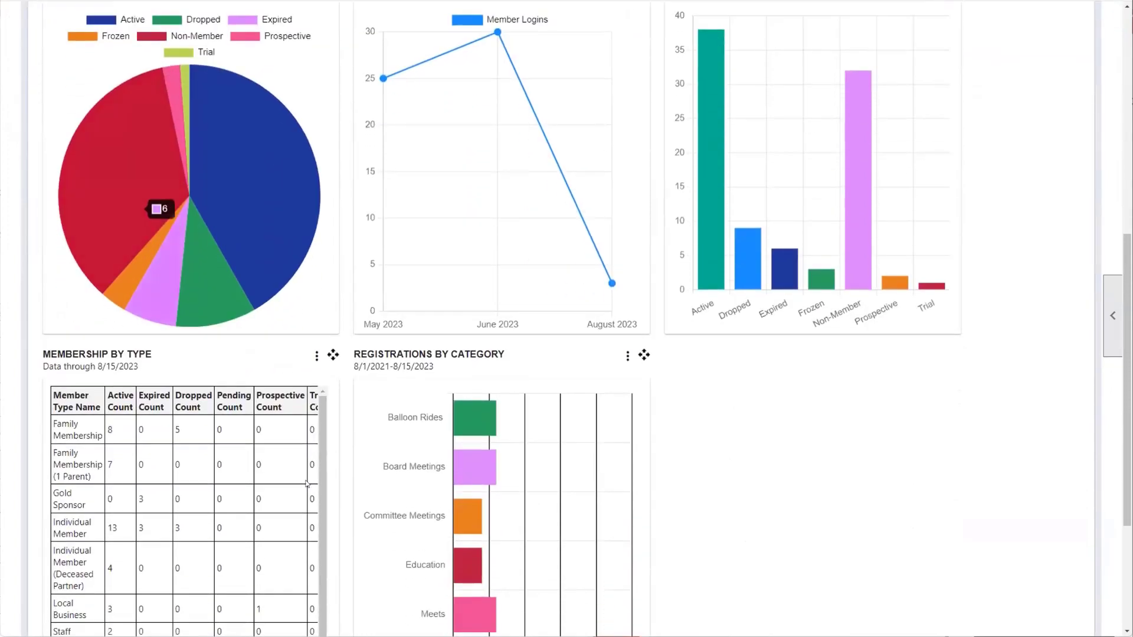
scroll(782, 573, up, 5)
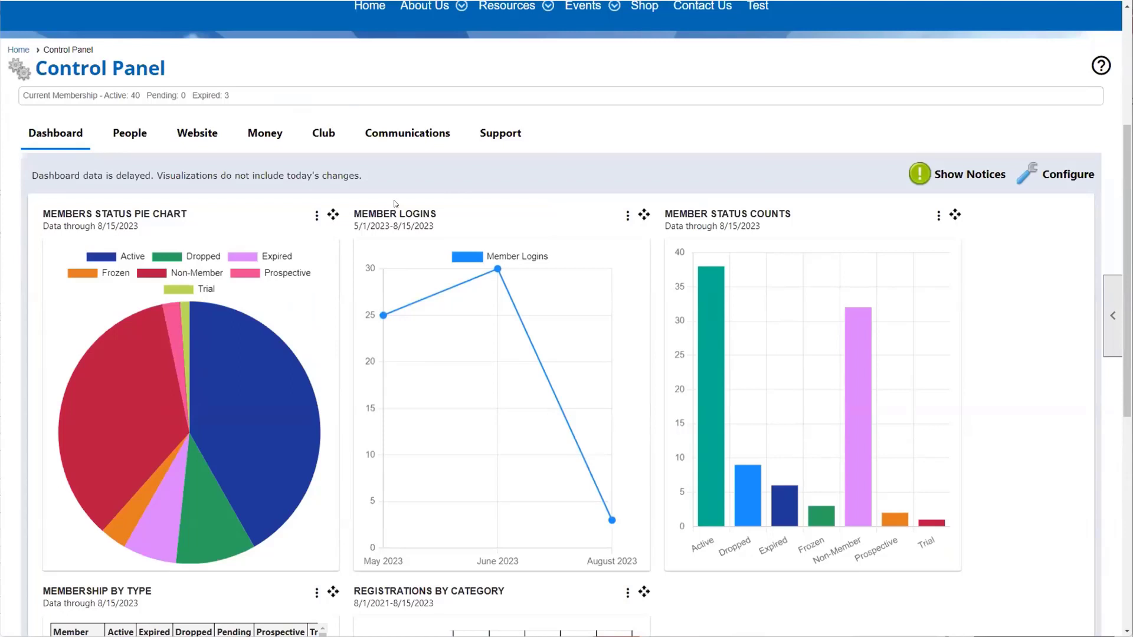
scroll(438, 245, down, 3)
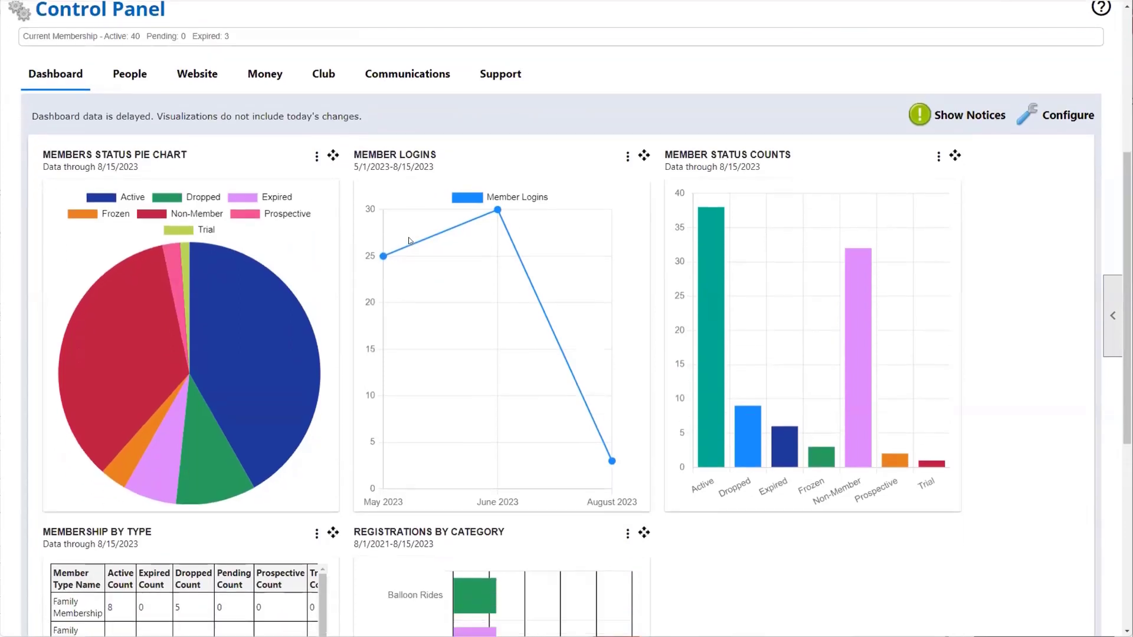
scroll(306, 241, down, 2)
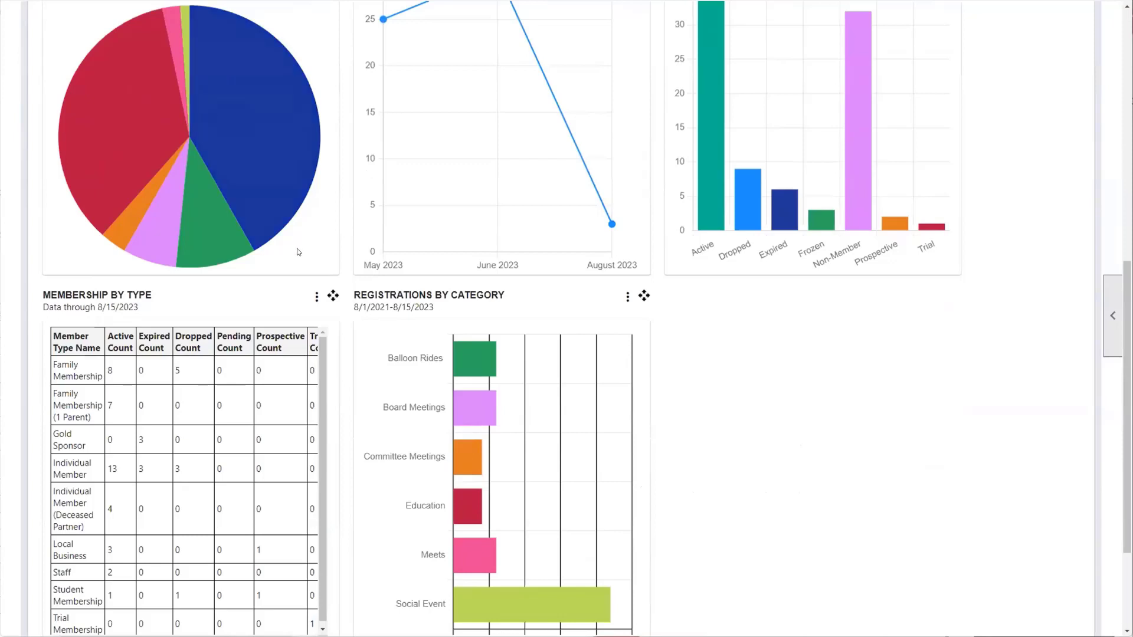
scroll(183, 321, down, 2)
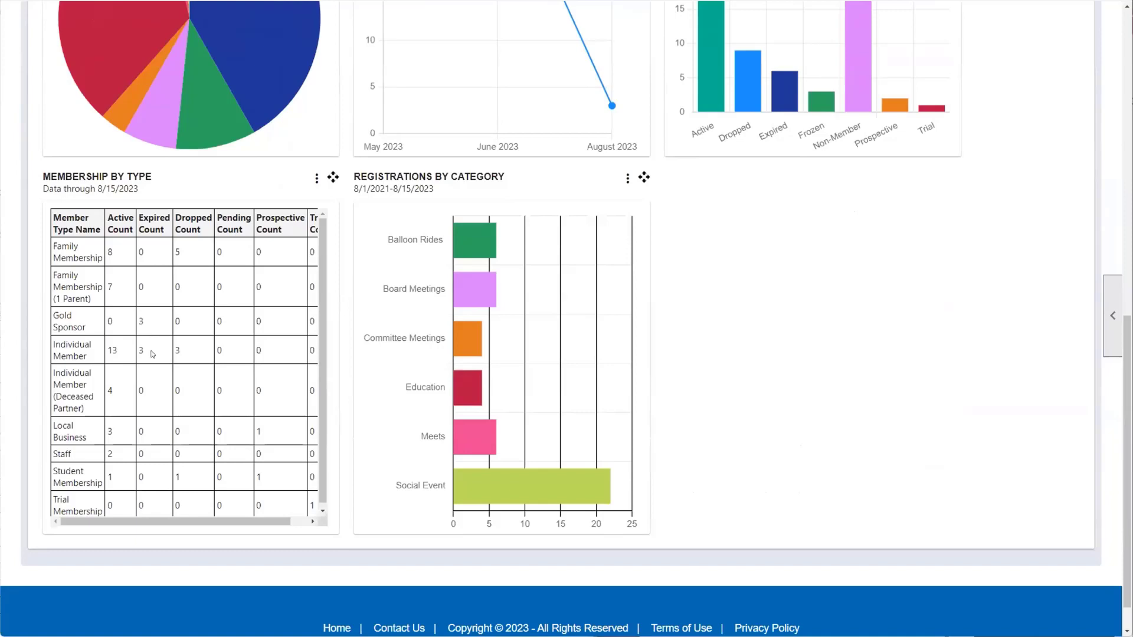
scroll(935, 383, up, 10)
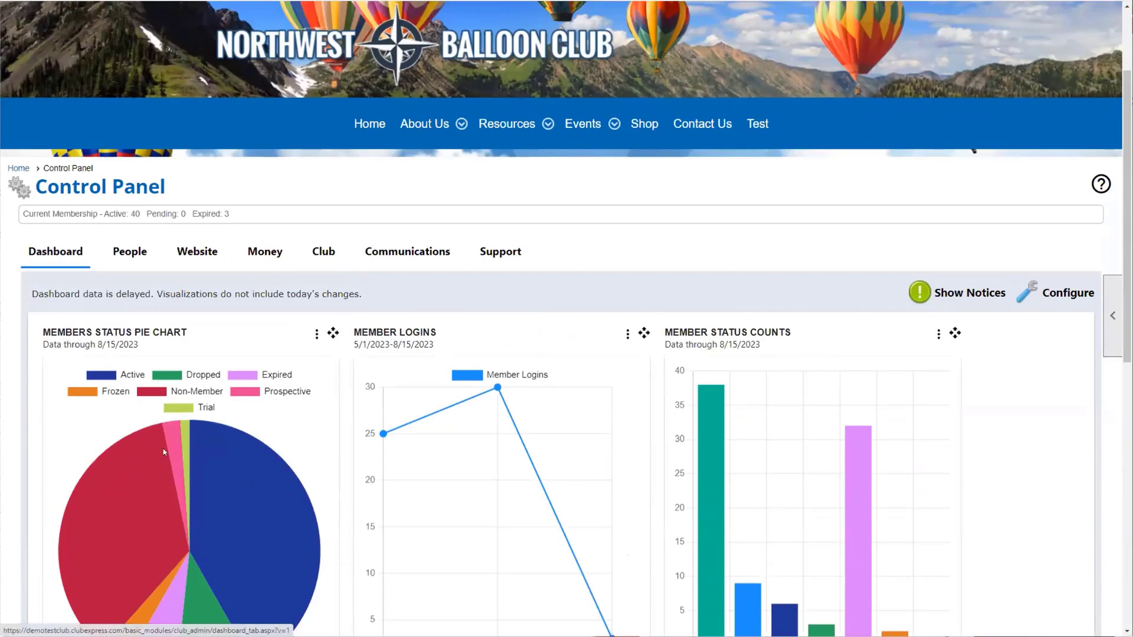
scroll(163, 448, down, 2)
mouse_move(229, 362)
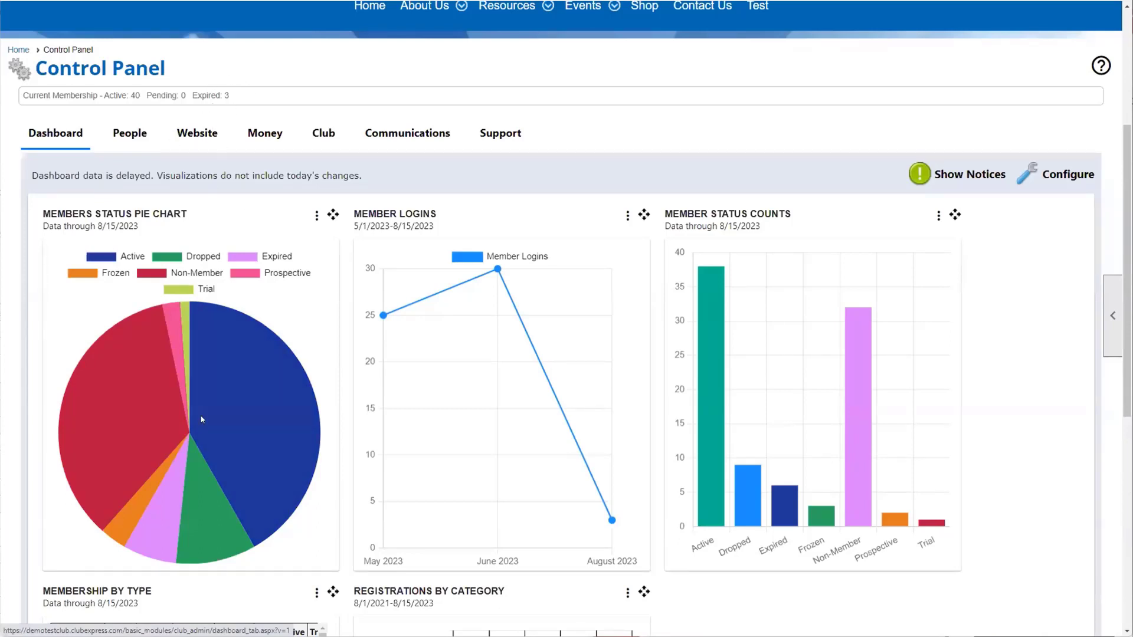
mouse_move(192, 408)
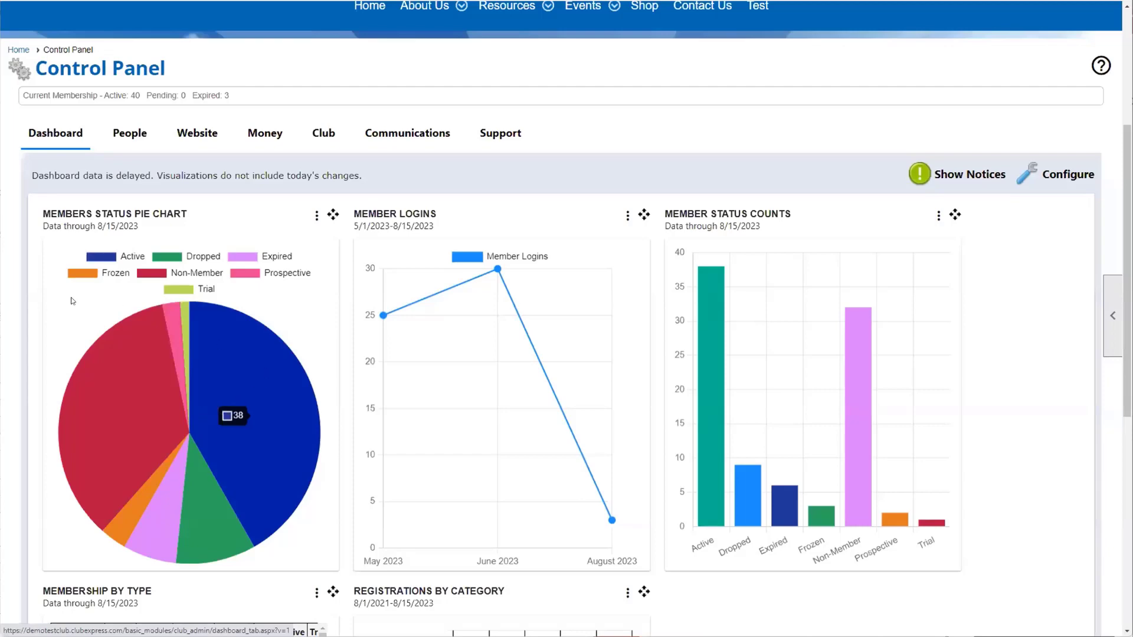
scroll(136, 248, down, 3)
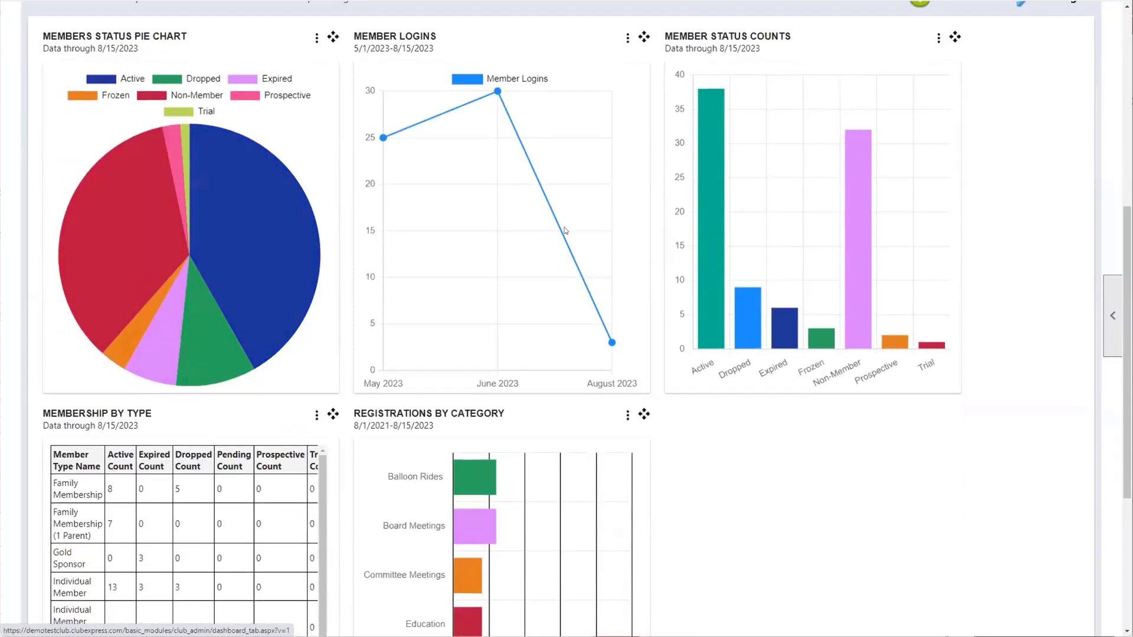
scroll(824, 430, down, 1)
scroll(929, 157, up, 6)
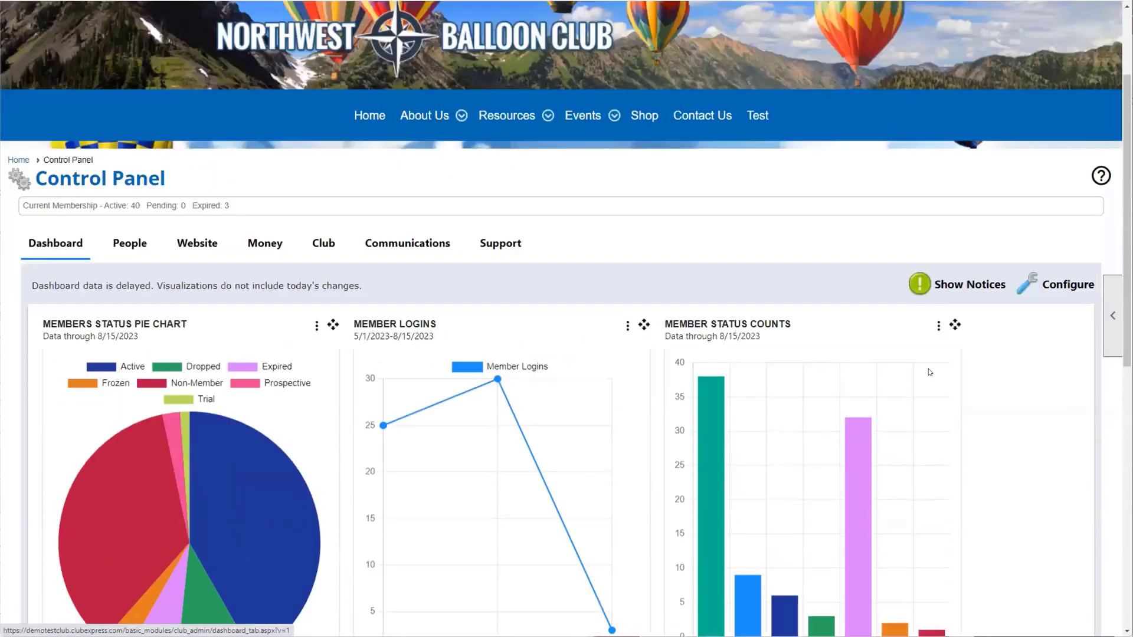
Step: Look at the dashboard chart settings, close them unchanged, and scroll down the dashboard
click(1056, 296)
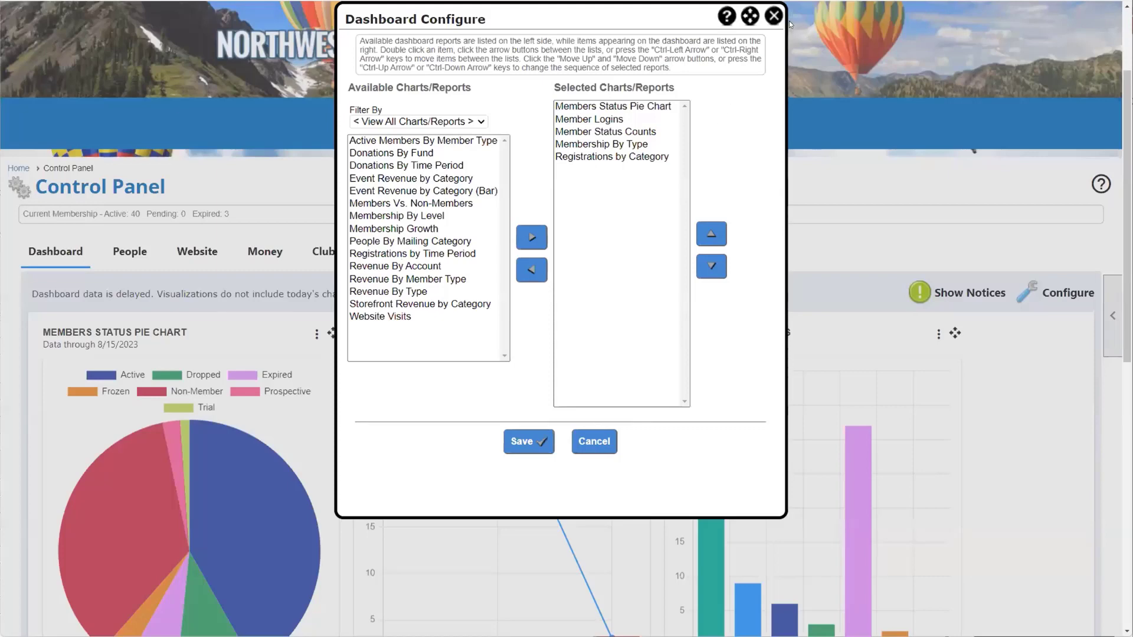
click(773, 17)
scroll(602, 344, down, 1)
scroll(602, 343, down, 3)
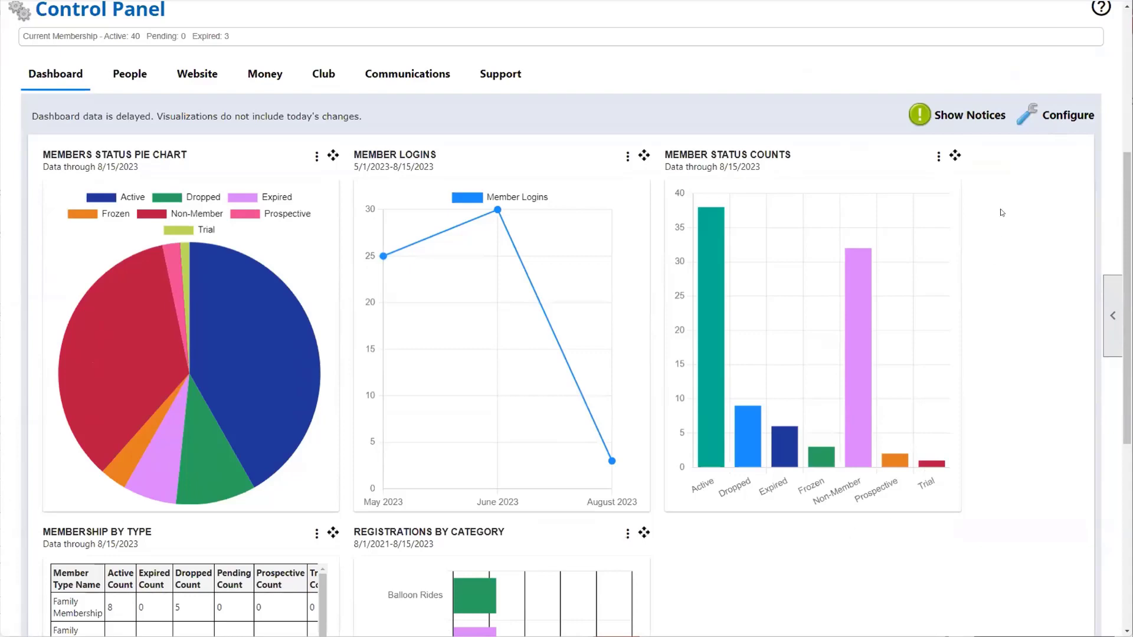
Step: Filter available charts to Storefront and add Storefront Revenue by Category to Selected Charts/Reports
click(1055, 116)
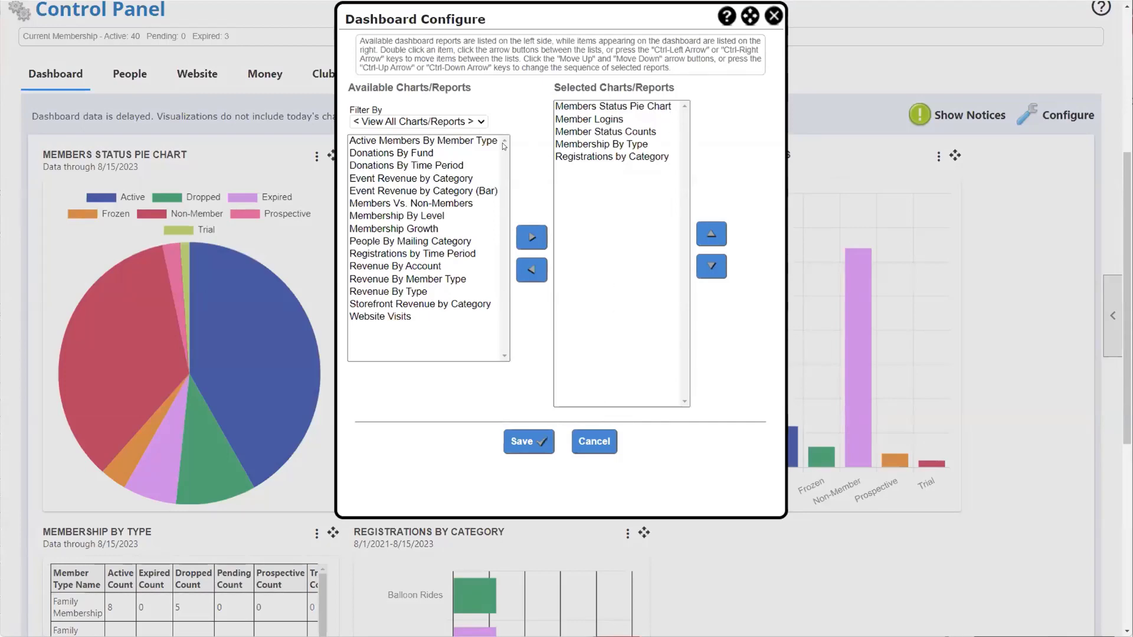
click(480, 123)
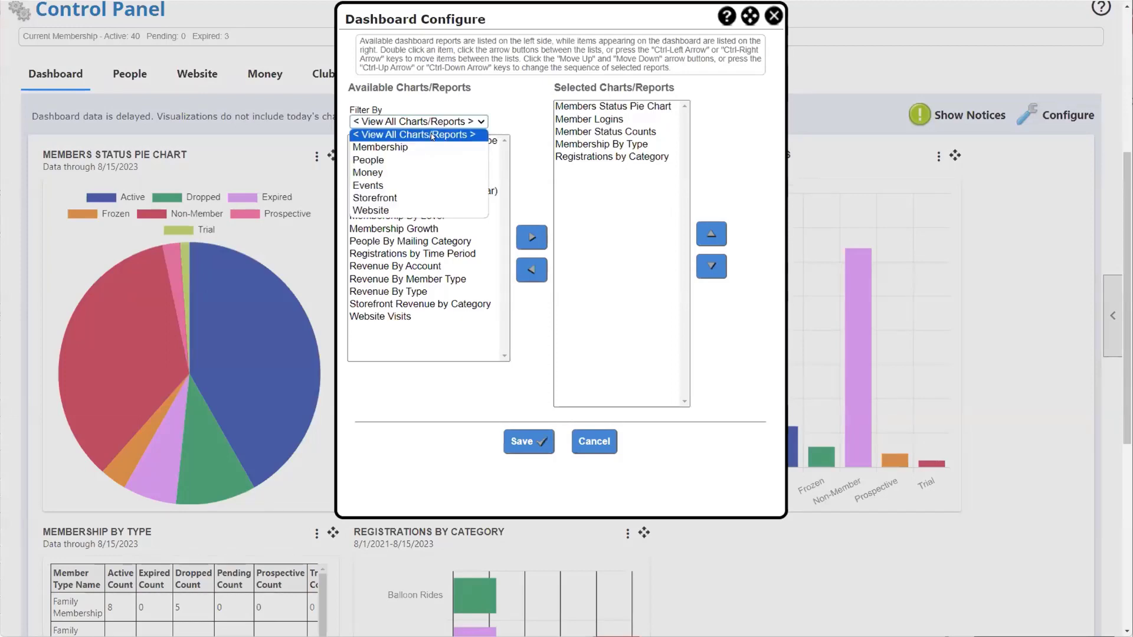
click(422, 198)
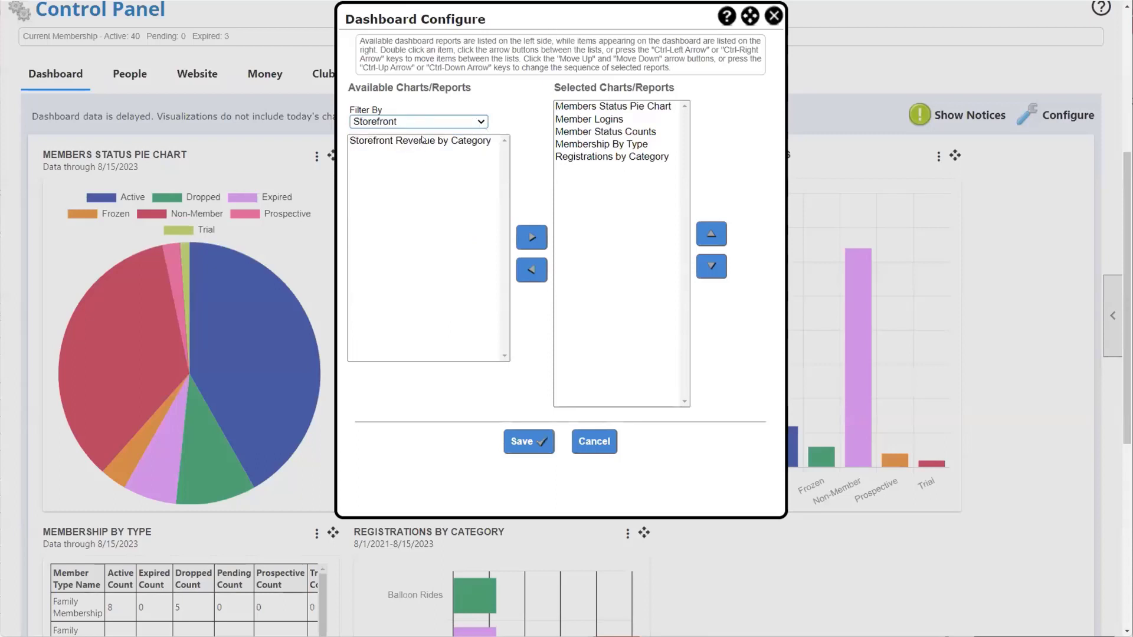
double_click(421, 141)
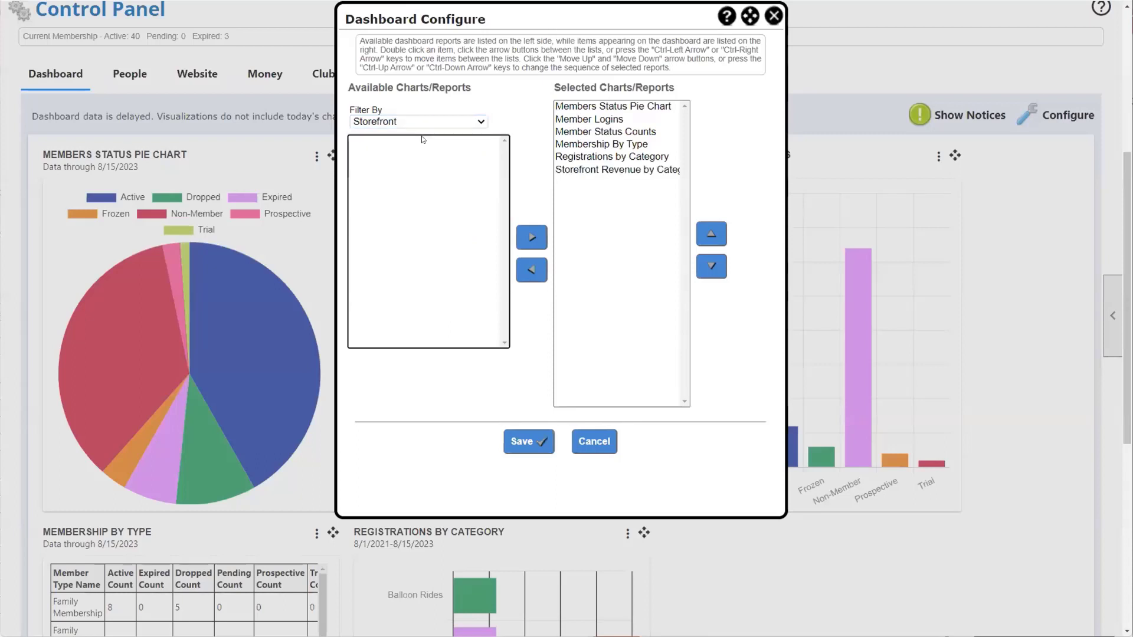
double_click(631, 170)
double_click(452, 142)
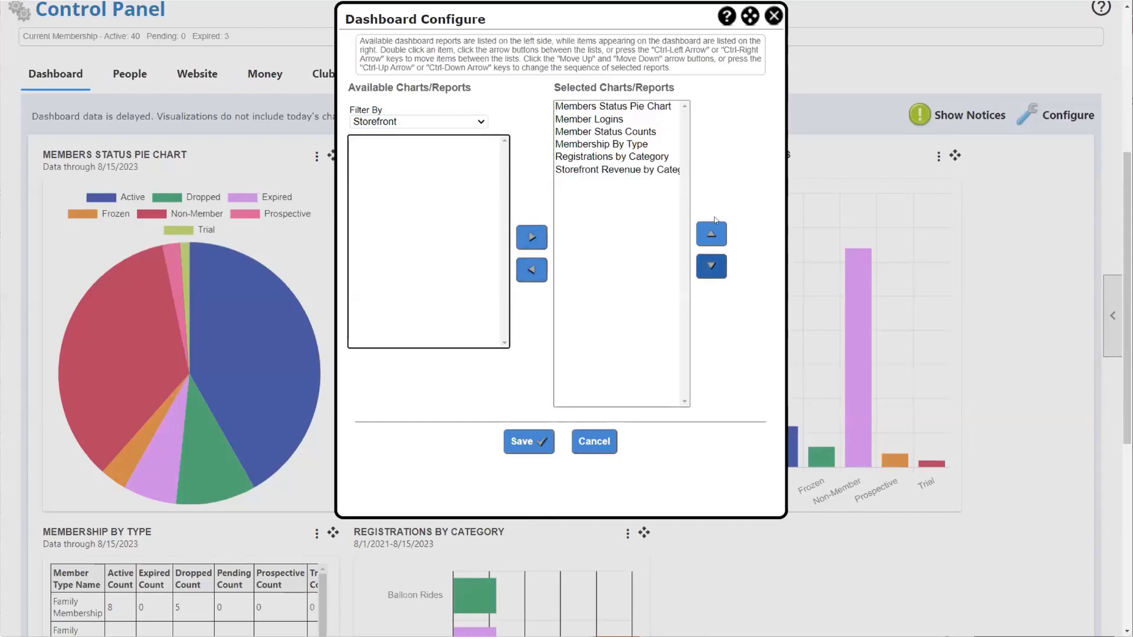
Step: Save the dashboard configuration and set Storefront Revenue by Category to Two Years
click(523, 442)
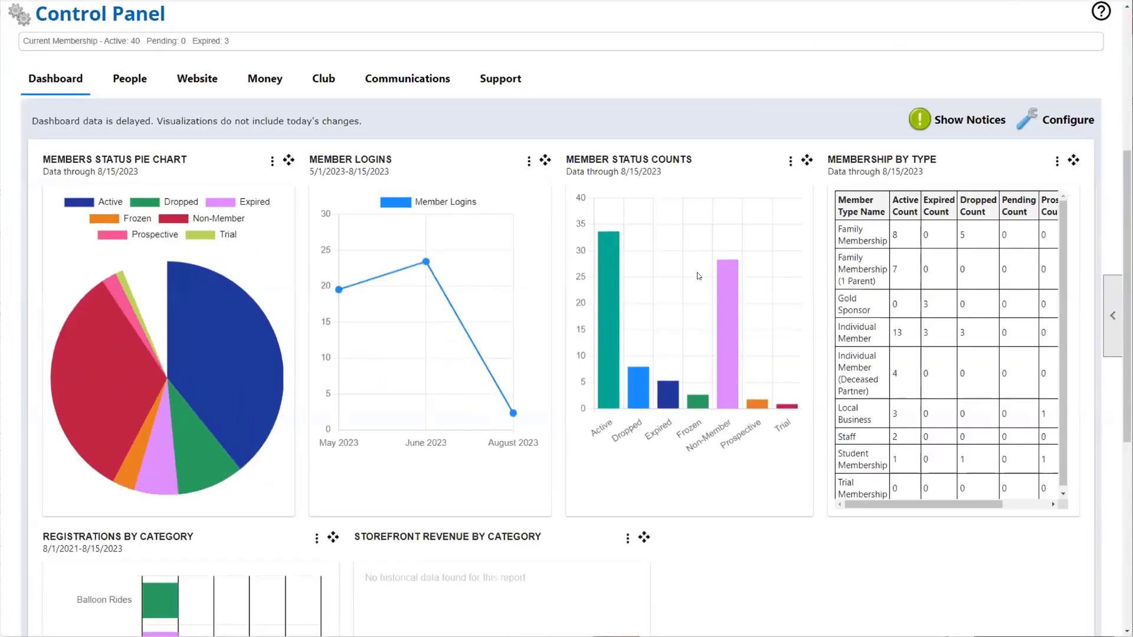
scroll(696, 273, down, 7)
scroll(699, 276, down, 2)
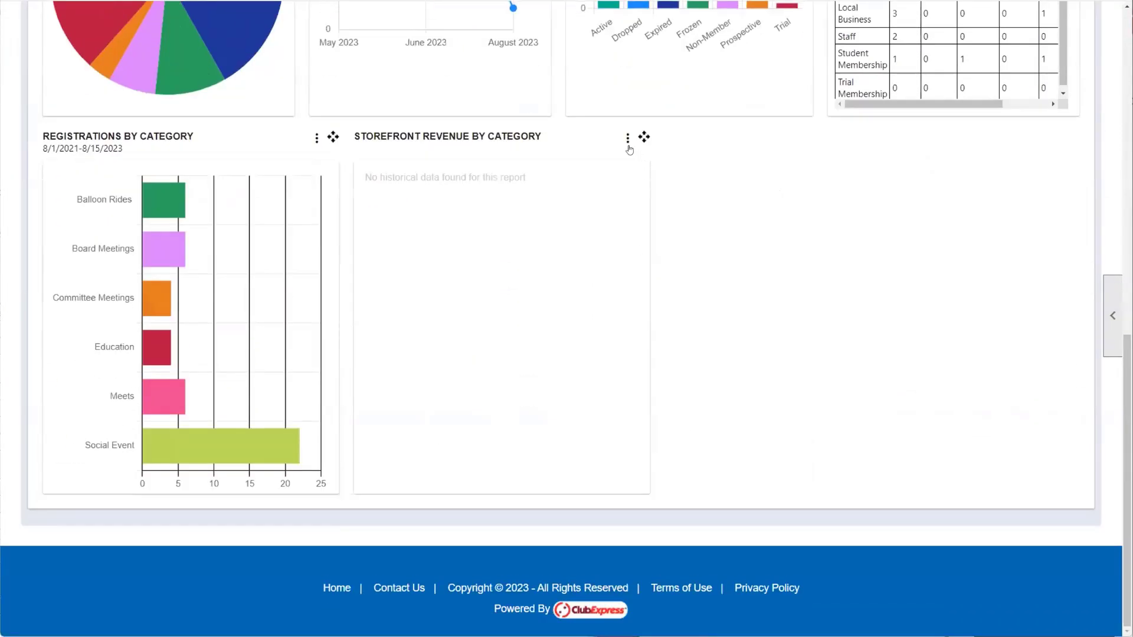
click(627, 137)
click(552, 211)
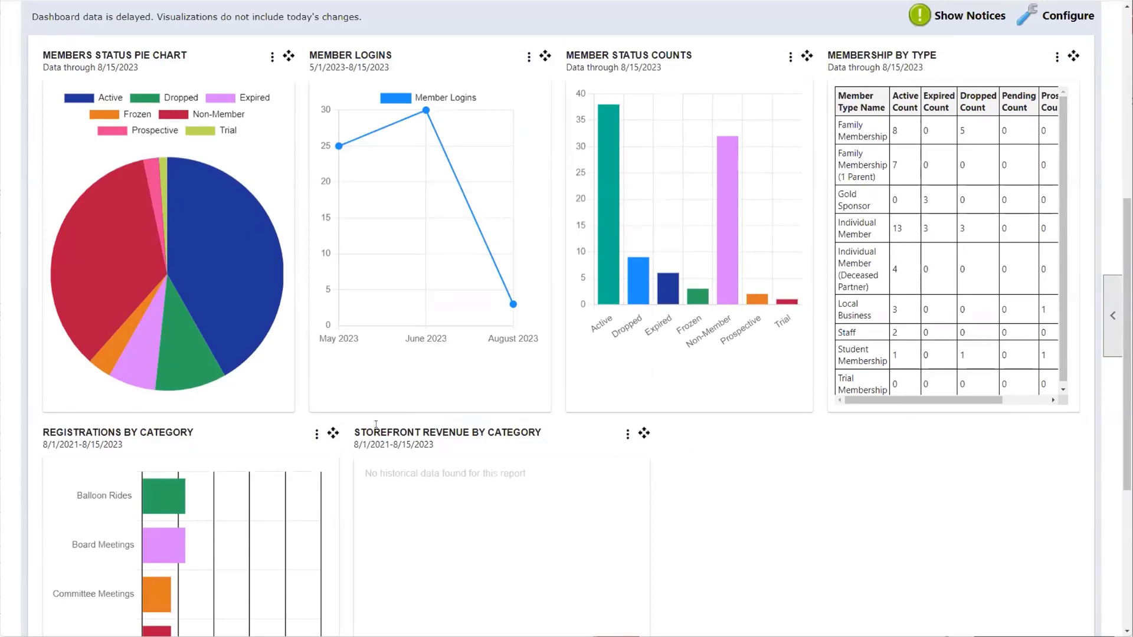
Step: Check the option menus for Registrations by Category, Members Status and Member Logins charts
click(317, 436)
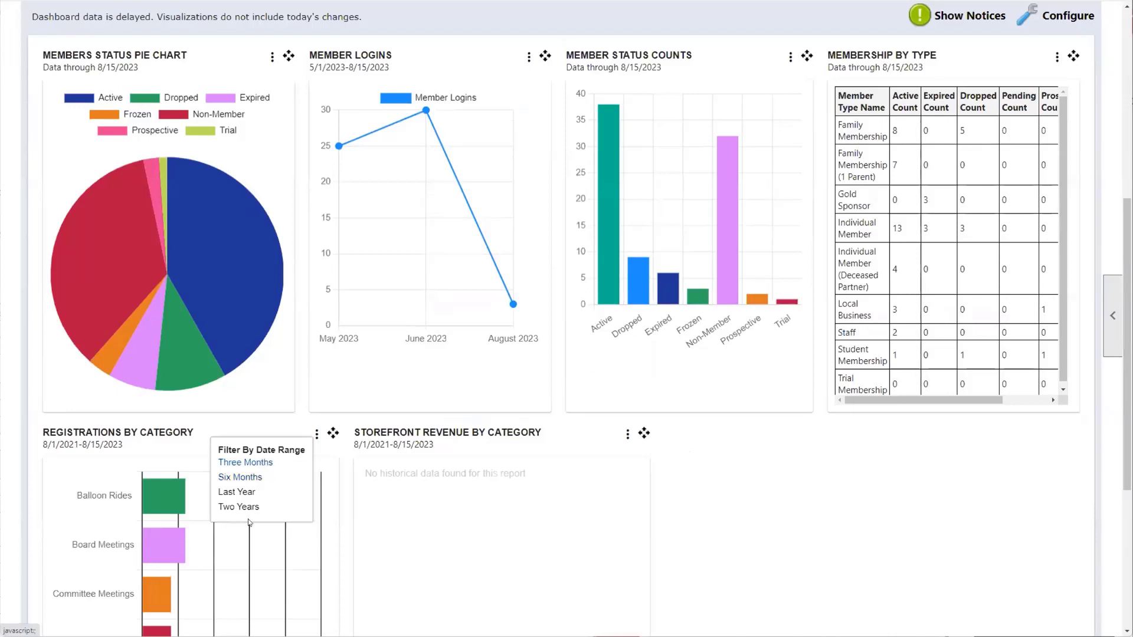
click(272, 58)
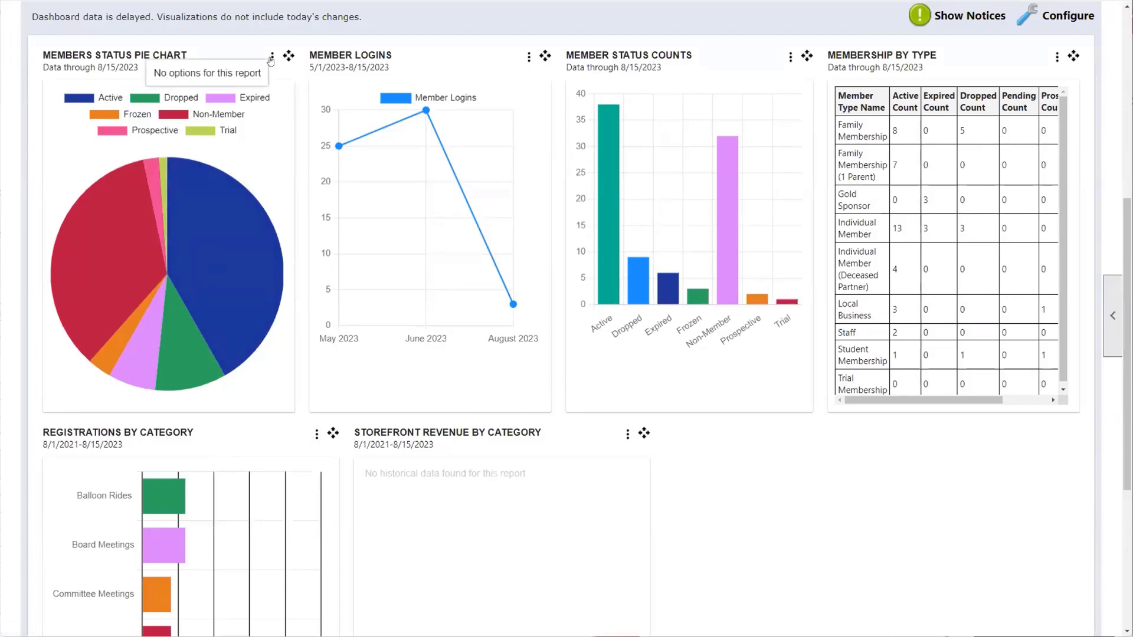
click(528, 58)
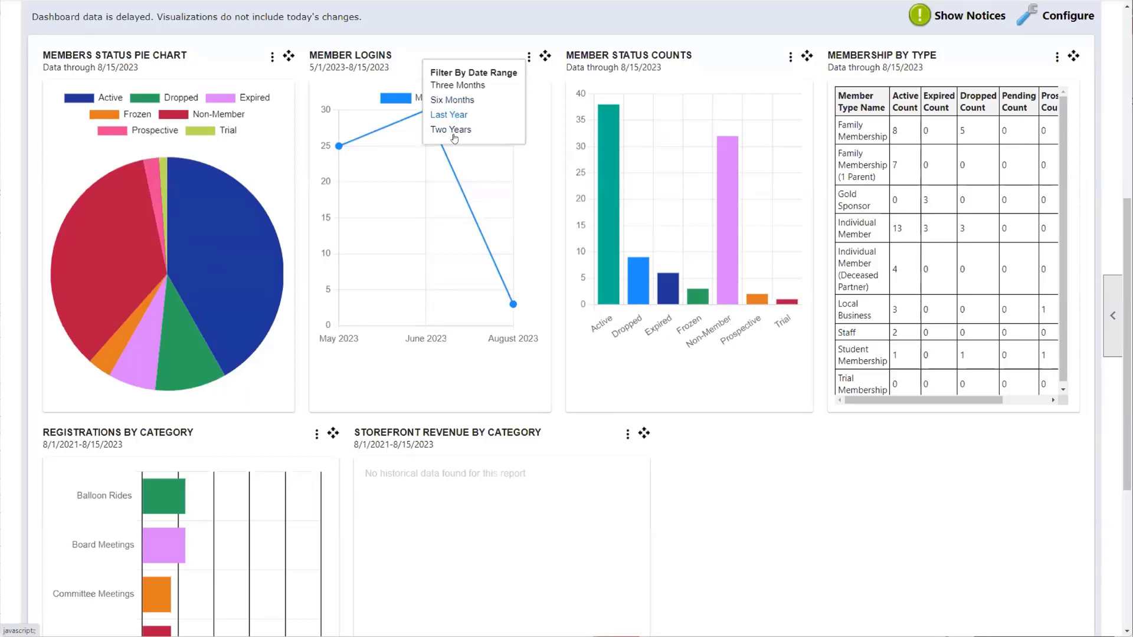
Step: Dismiss the Member Logins date menu and close the enlarged Members Status pie chart
click(699, 478)
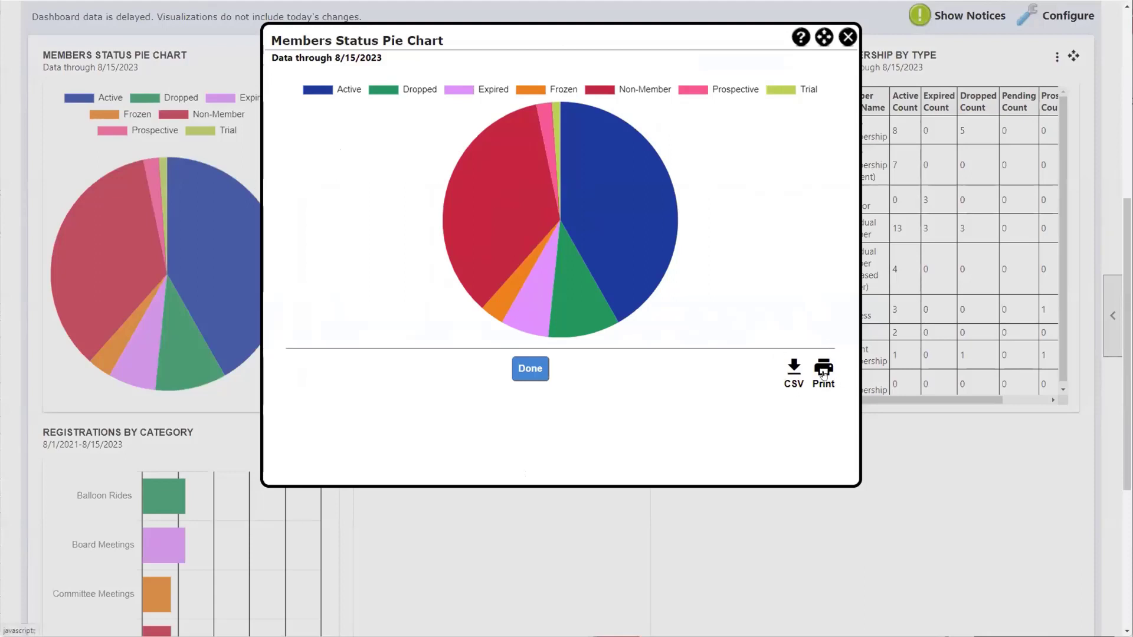
click(841, 41)
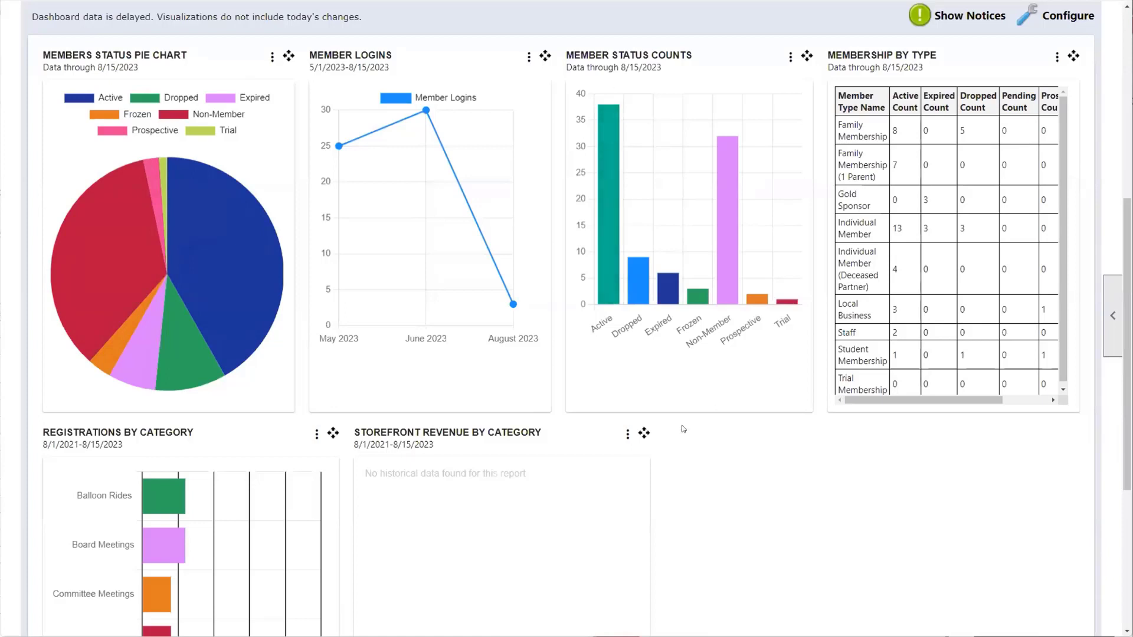
mouse_move(166, 251)
mouse_move(156, 319)
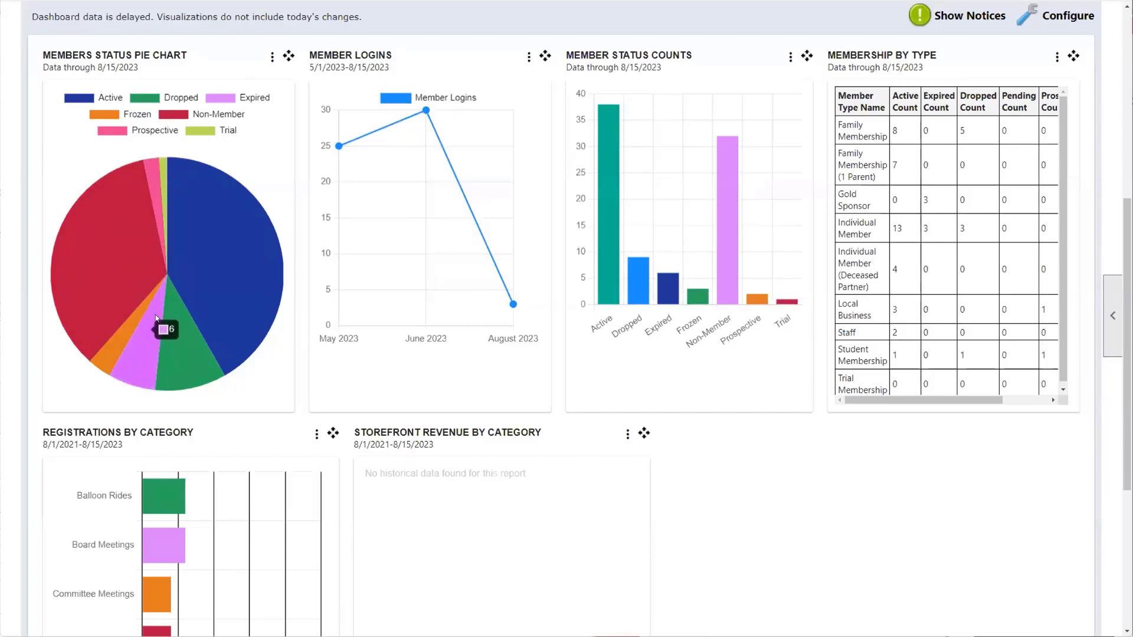
mouse_move(211, 172)
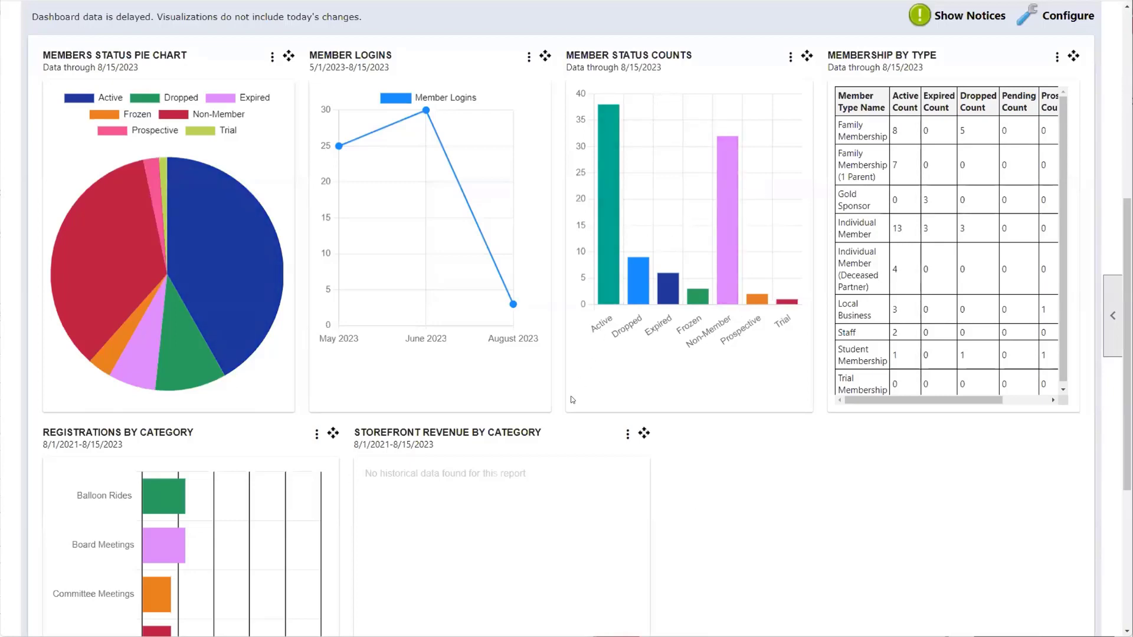
scroll(572, 401, up, 3)
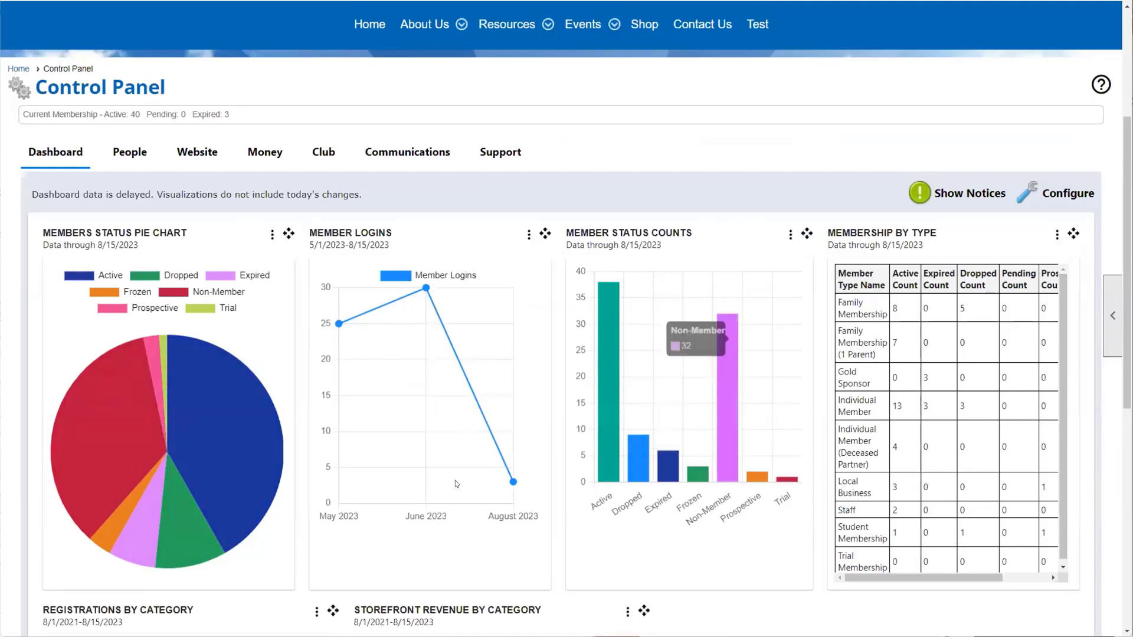
scroll(367, 473, down, 3)
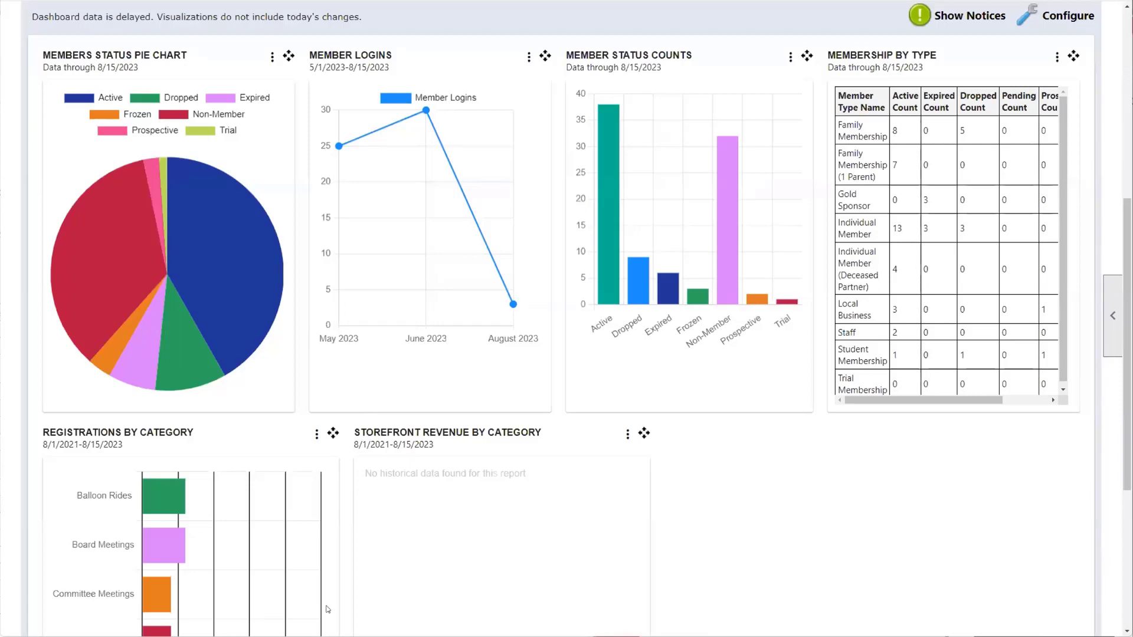
scroll(493, 514, up, 3)
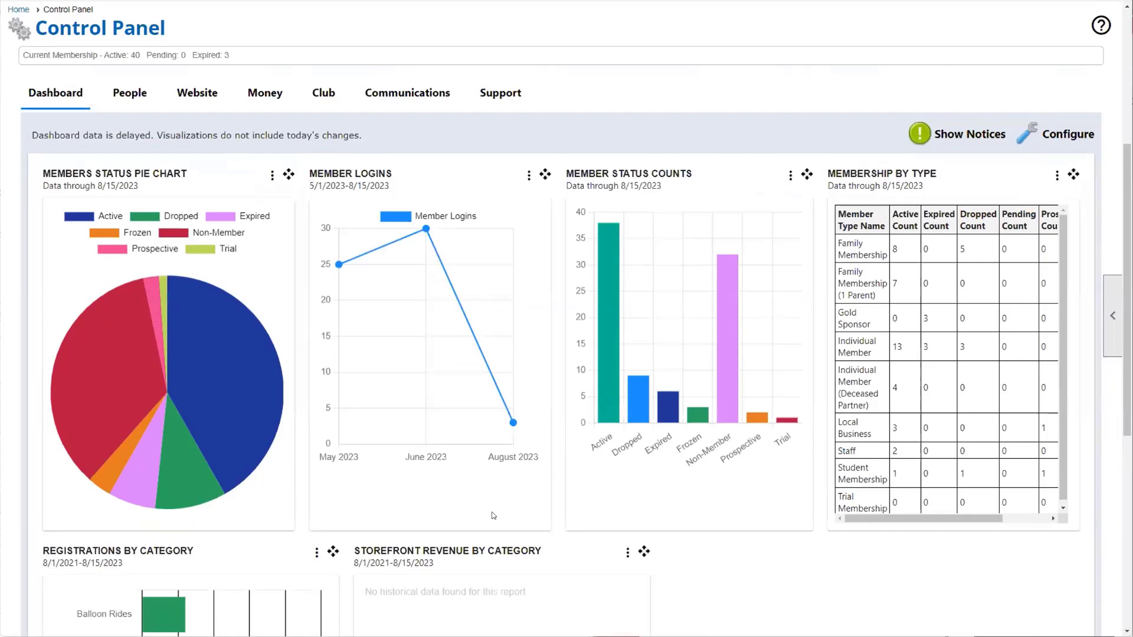
mouse_move(201, 314)
scroll(201, 312, down, 5)
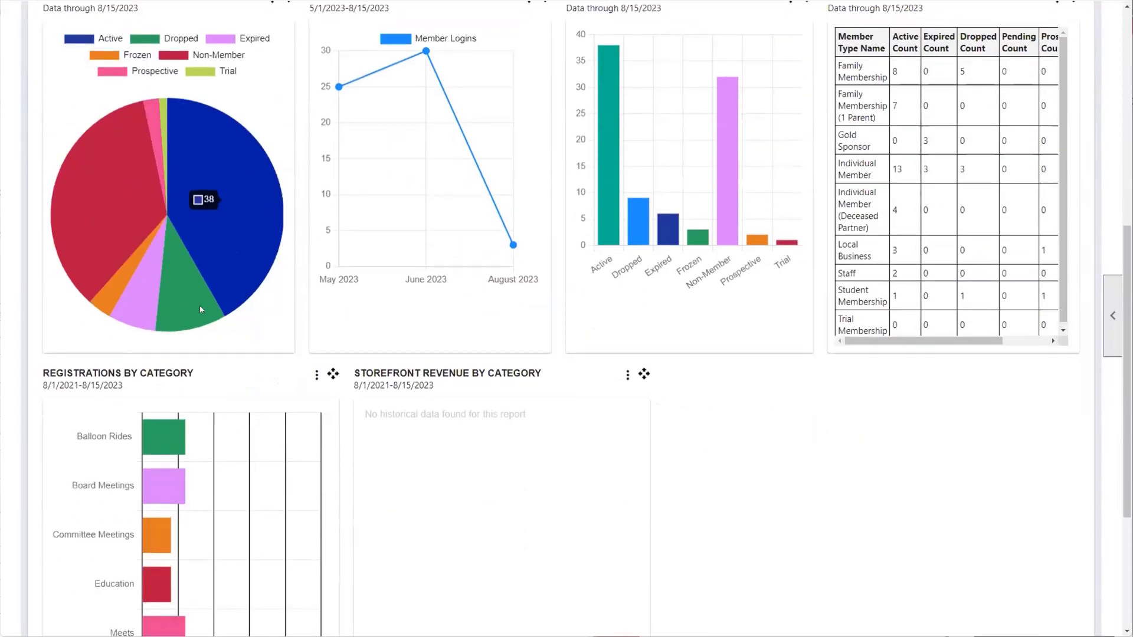
scroll(201, 309, down, 1)
scroll(200, 313, up, 5)
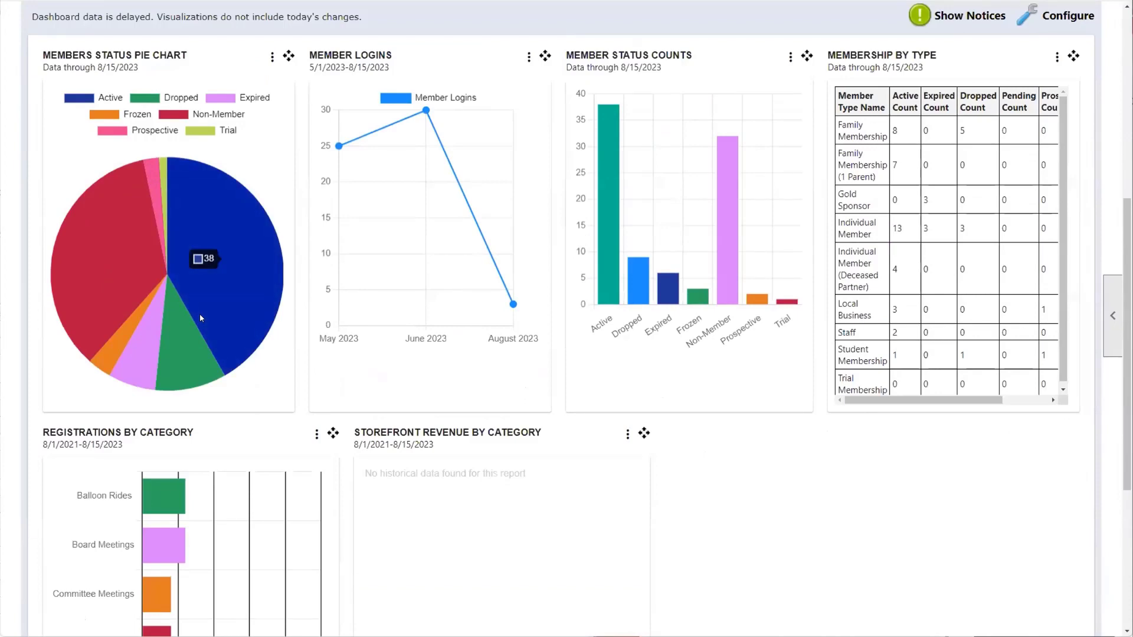
scroll(201, 318, up, 3)
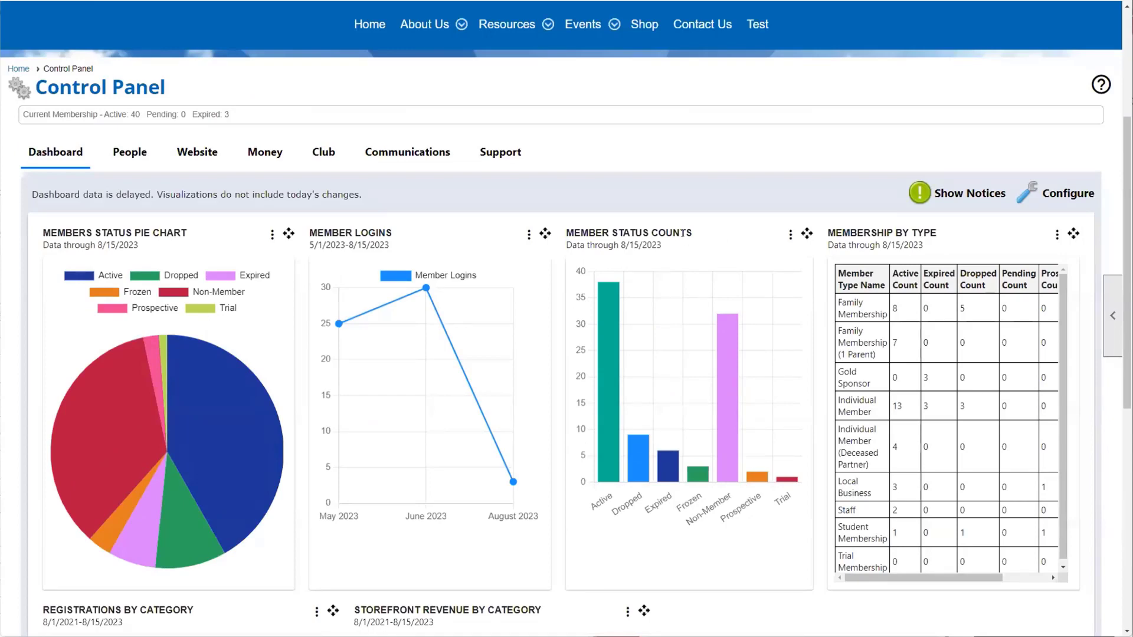
click(1042, 193)
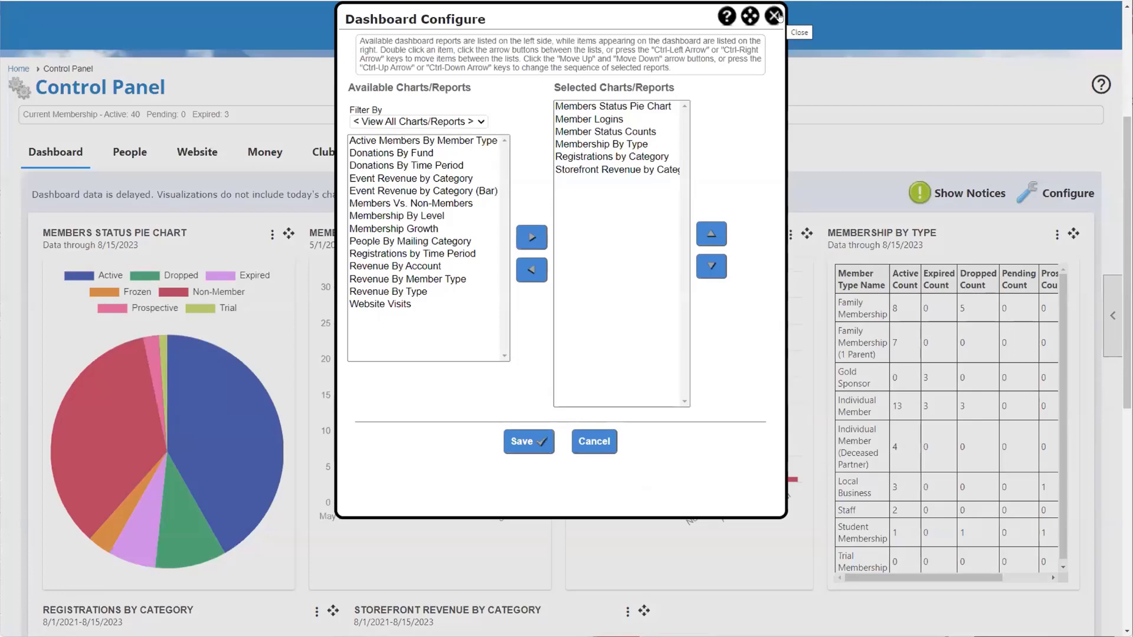
click(773, 16)
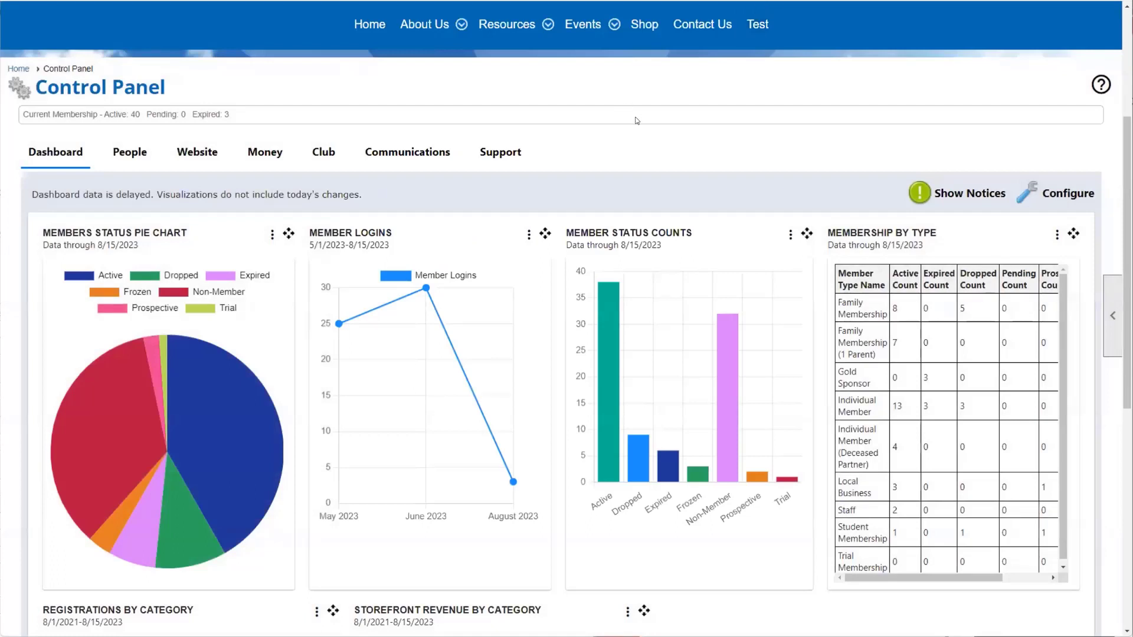
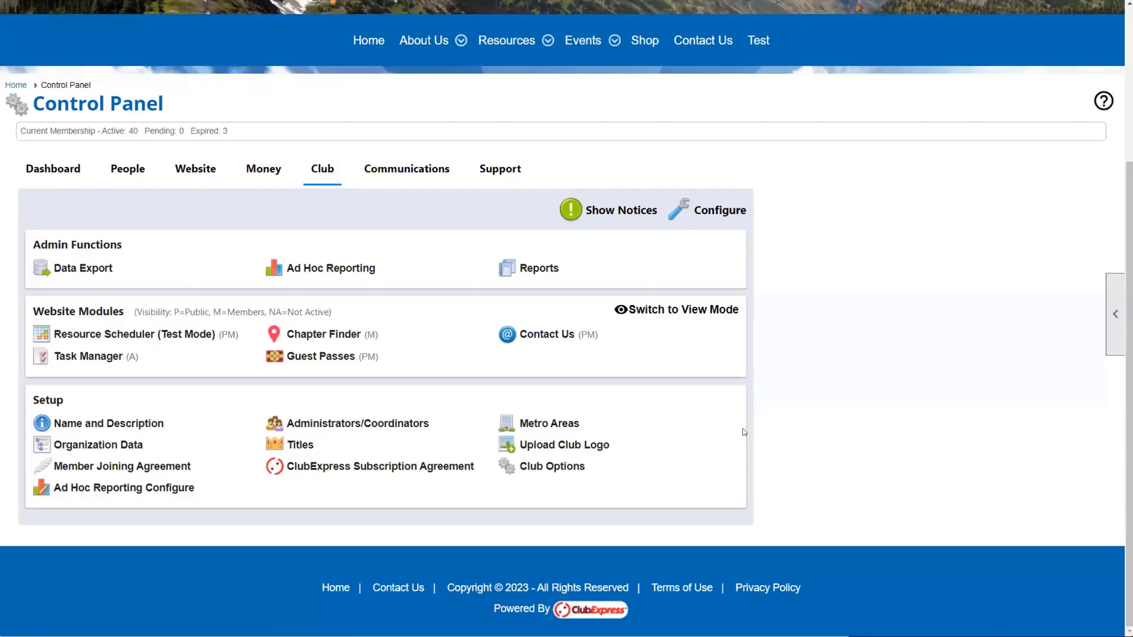
Step: Scroll up to the Club section's Admin Functions, Website Modules and Setup links
scroll(1095, 44, up, 4)
Step: Choose Login as a different user from the signed-in account's menu
click(1089, 22)
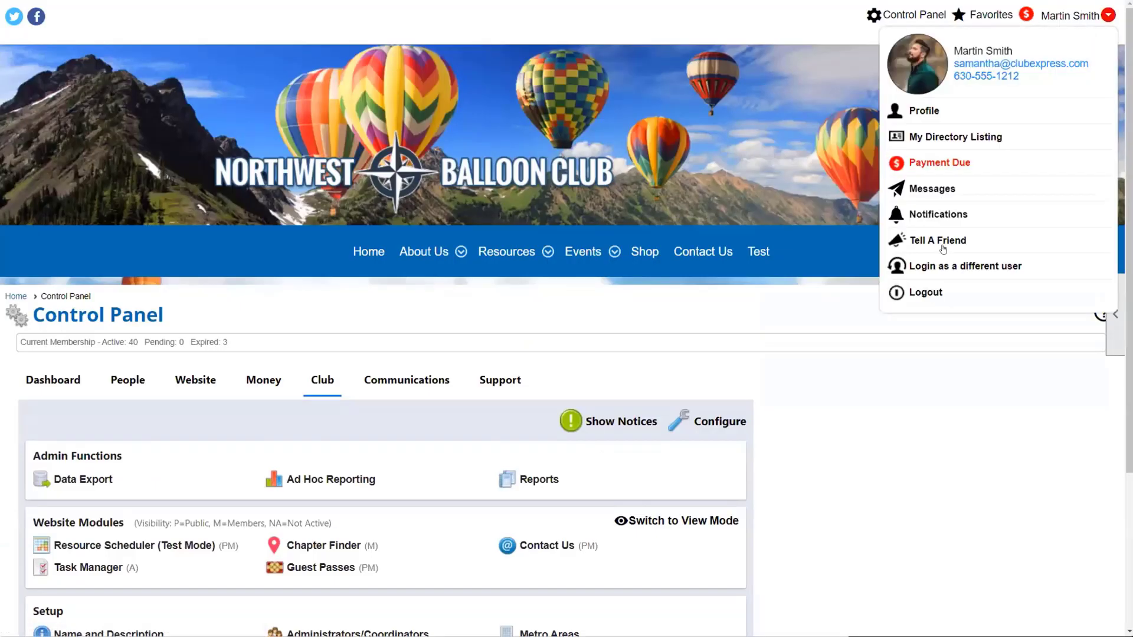
click(944, 266)
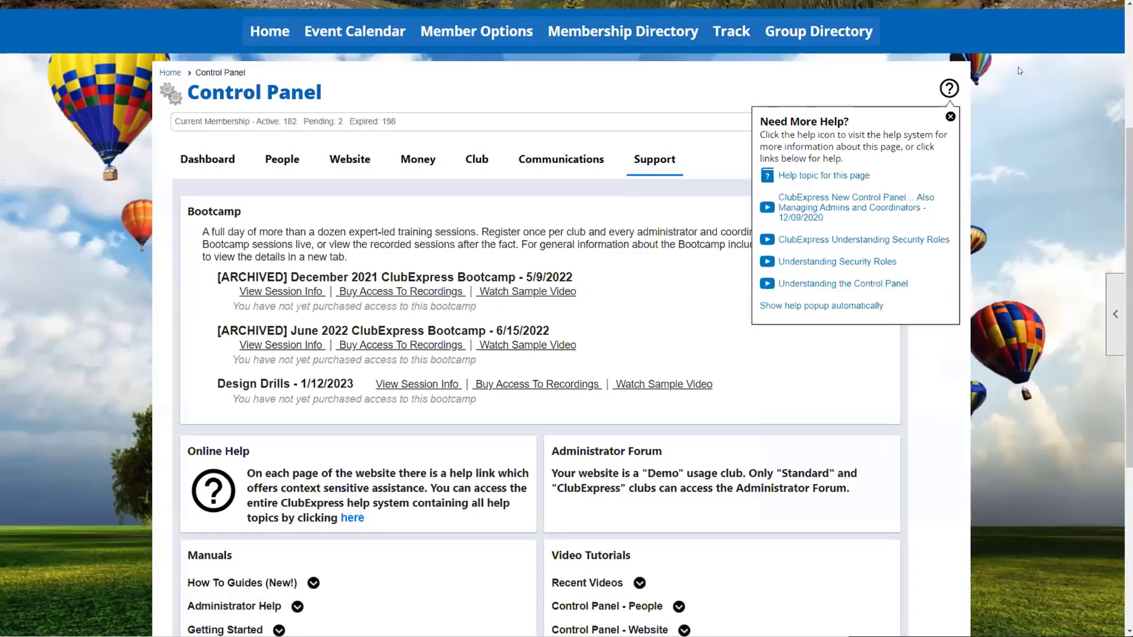
scroll(1049, 10, up, 4)
click(1057, 15)
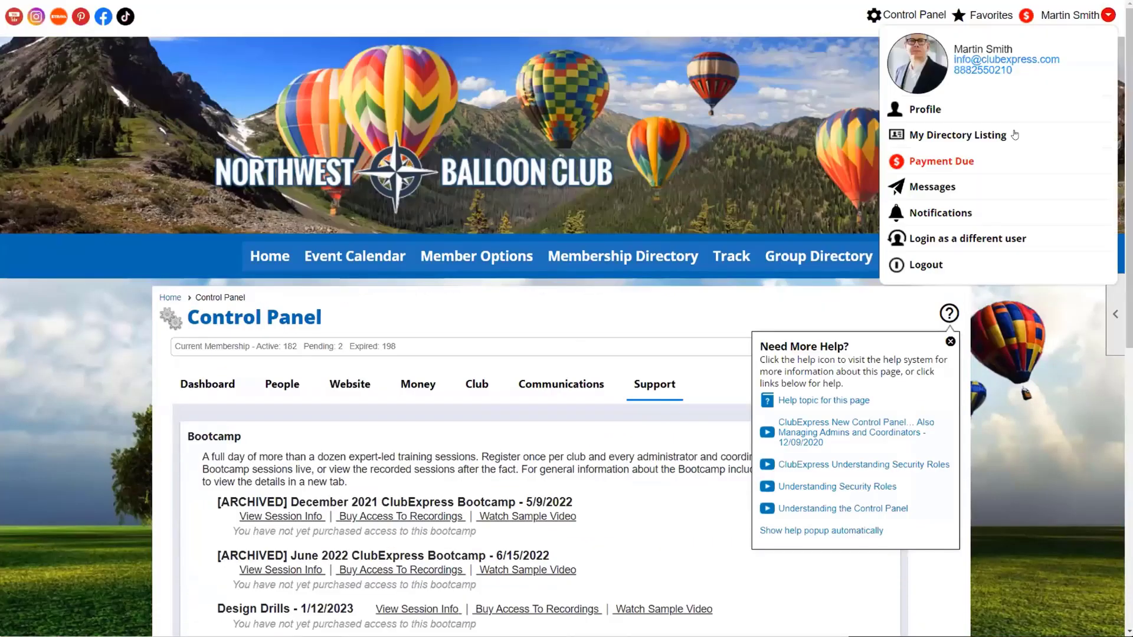
click(966, 238)
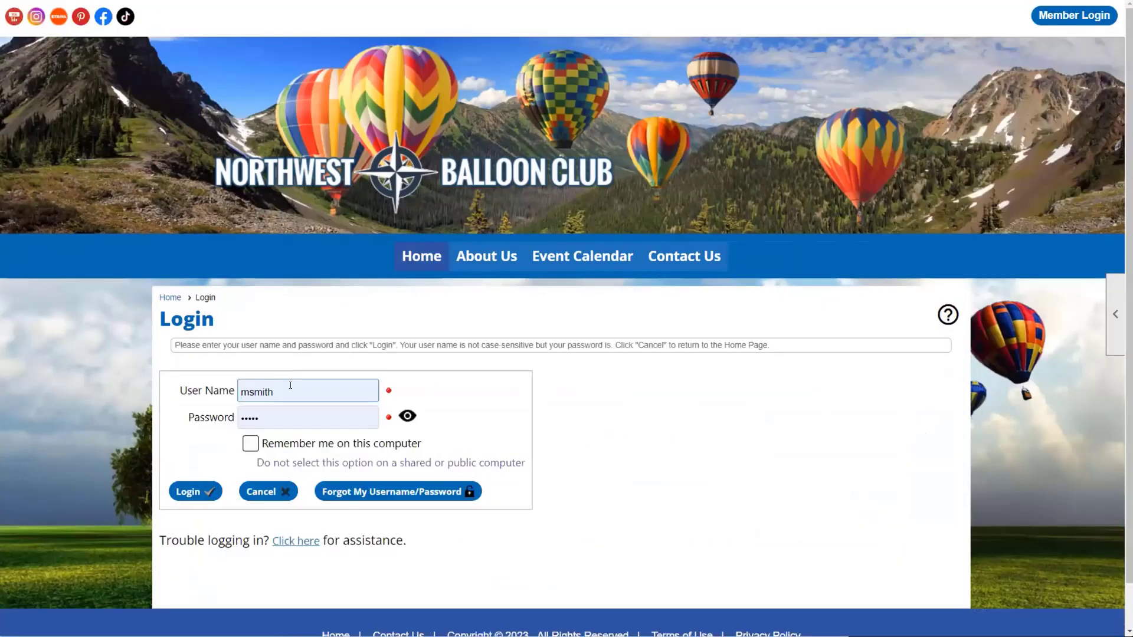
Step: Sign in with the limited-access member's user name and password
key(BackSpace)
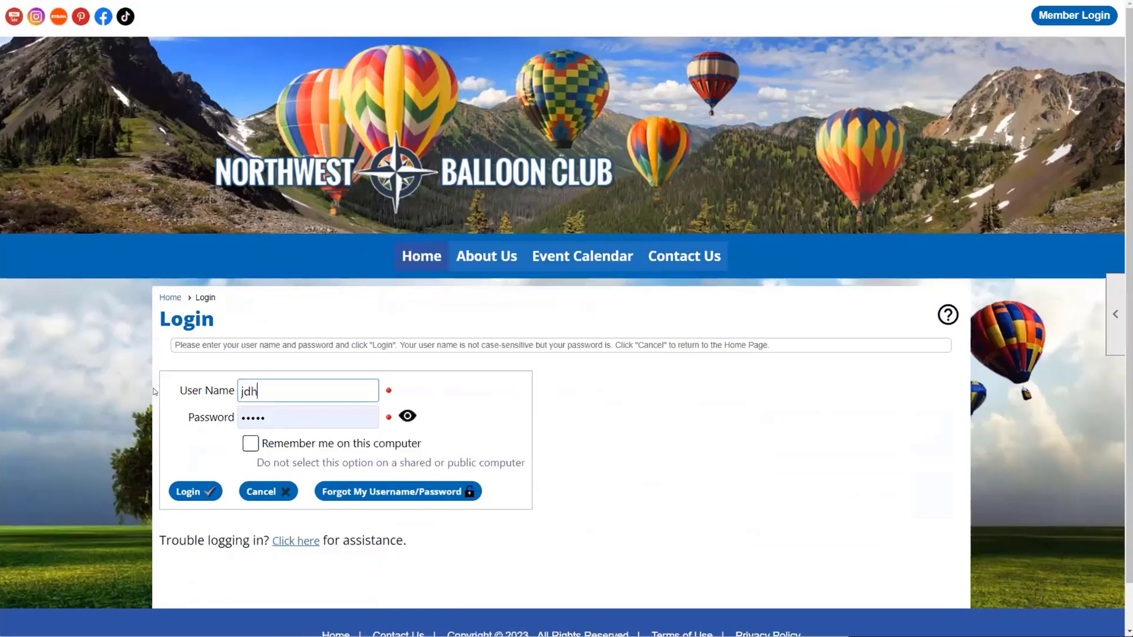
key(Tab)
text(****)
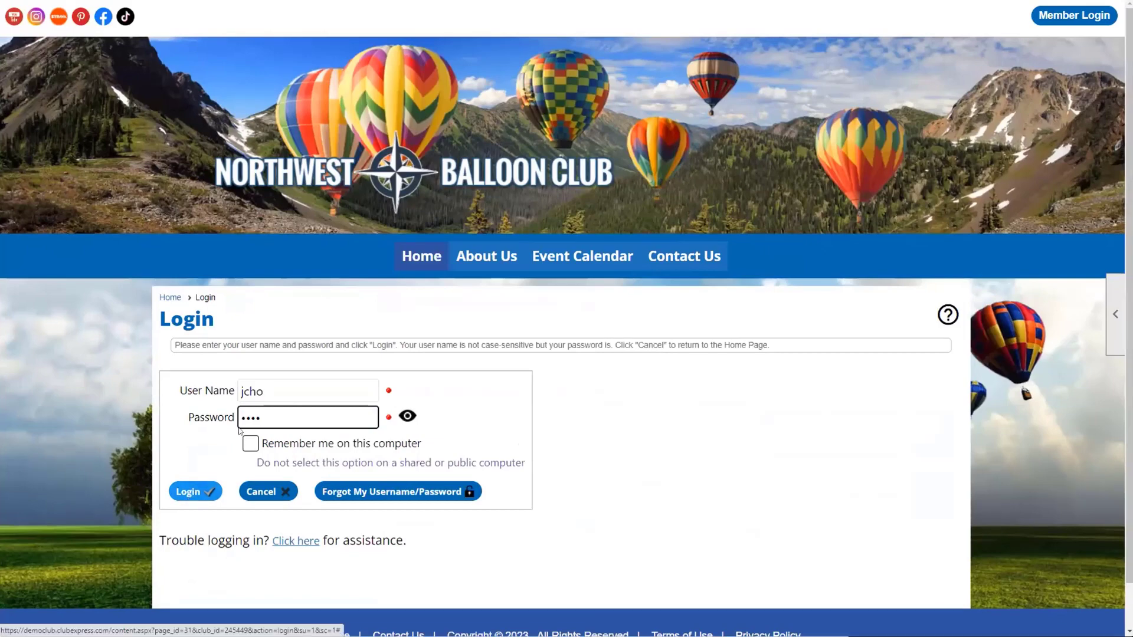
click(189, 417)
text(*******)
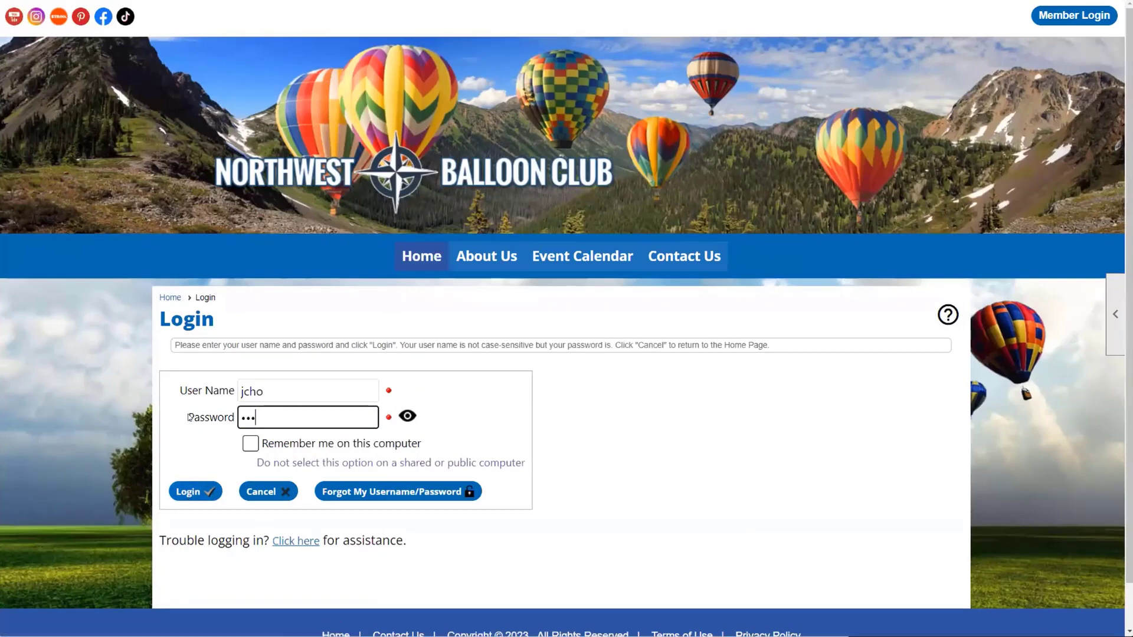
key(Return)
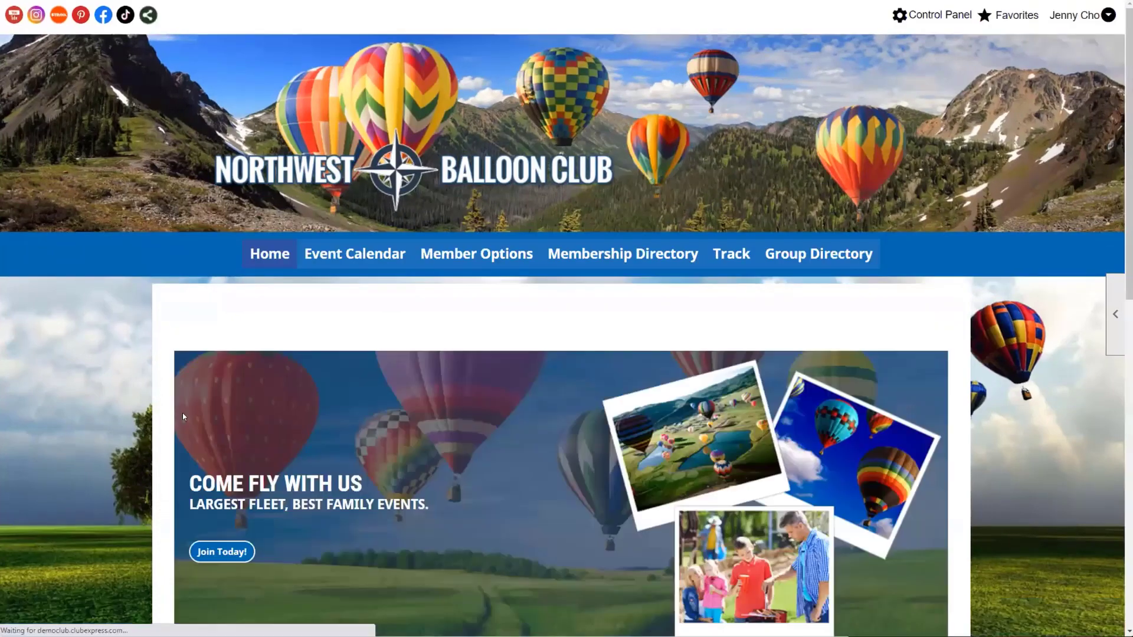
Step: Open the limited member's Control Panel and compare its Website and Communications sections
click(914, 20)
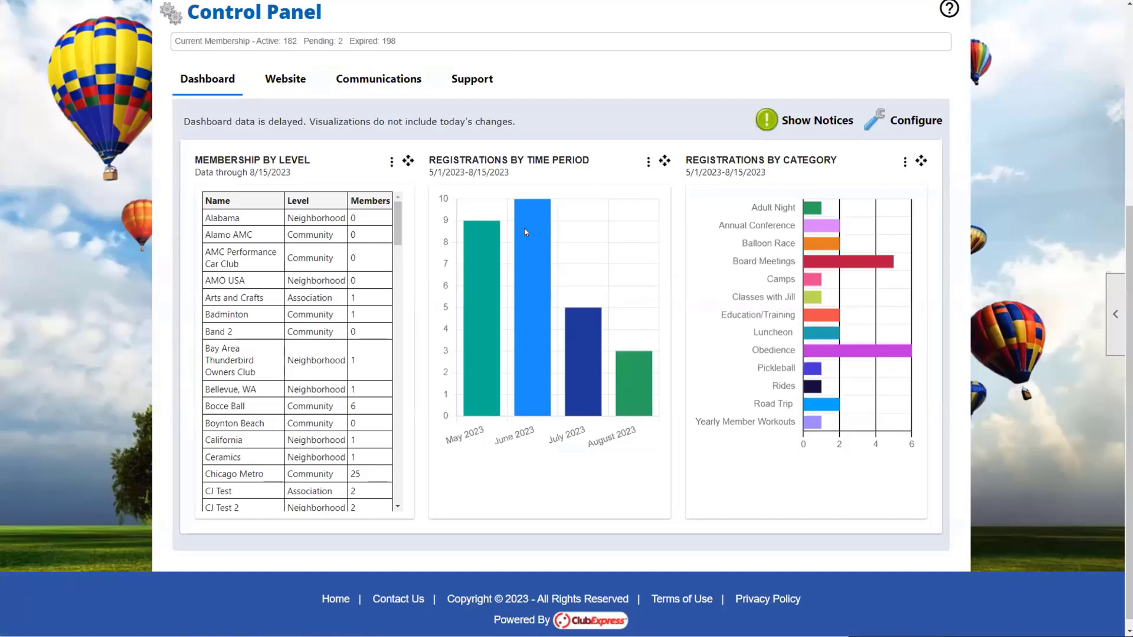
click(296, 84)
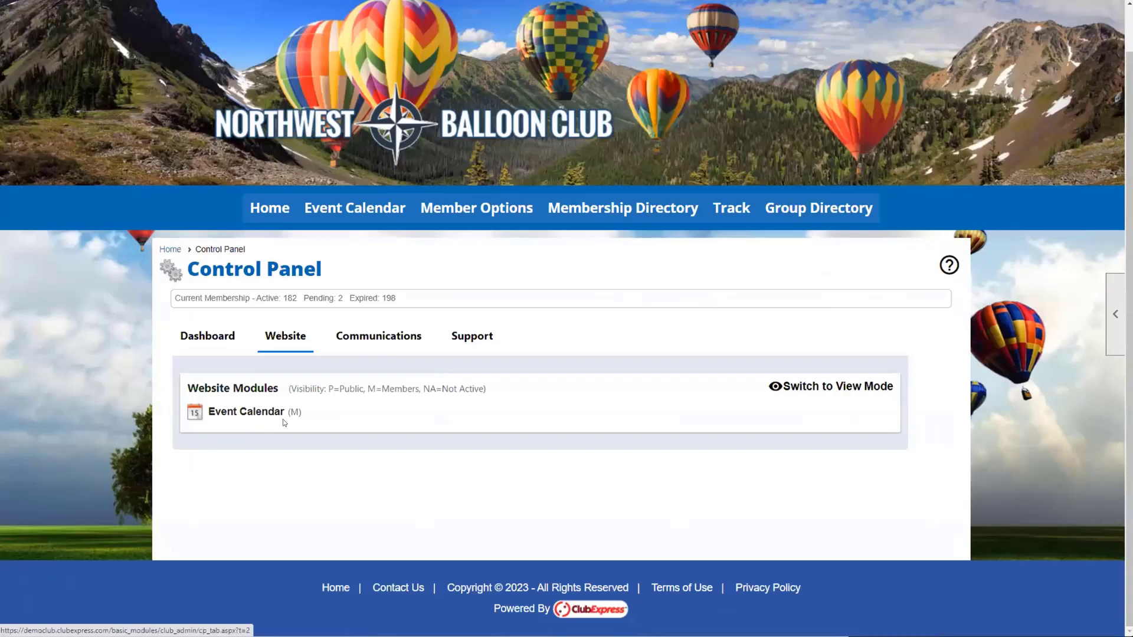
click(371, 349)
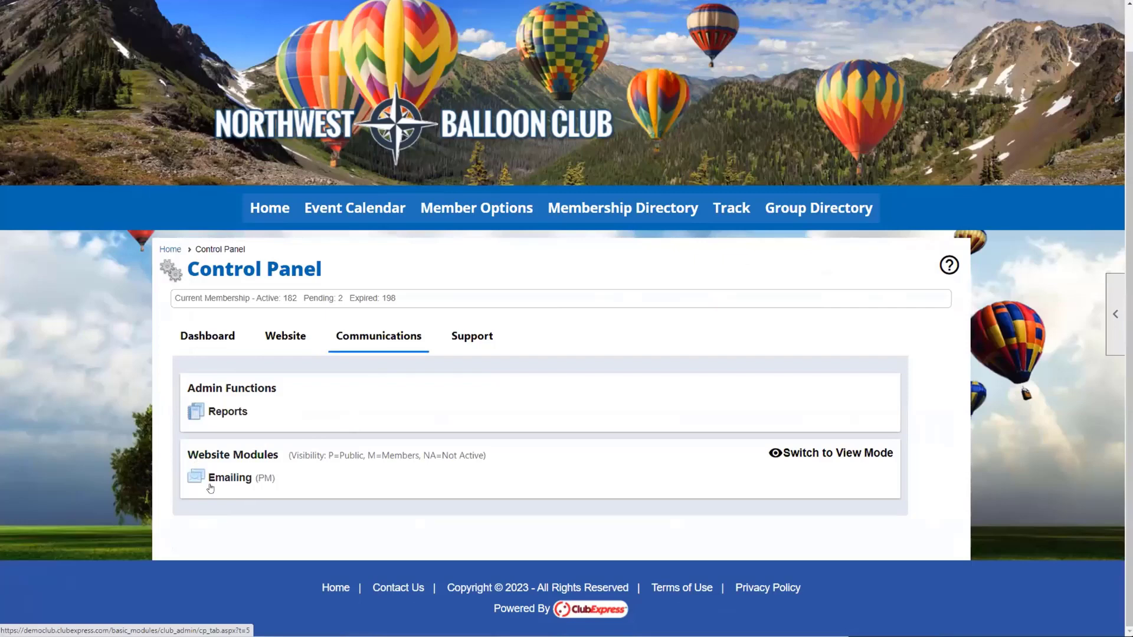
click(270, 335)
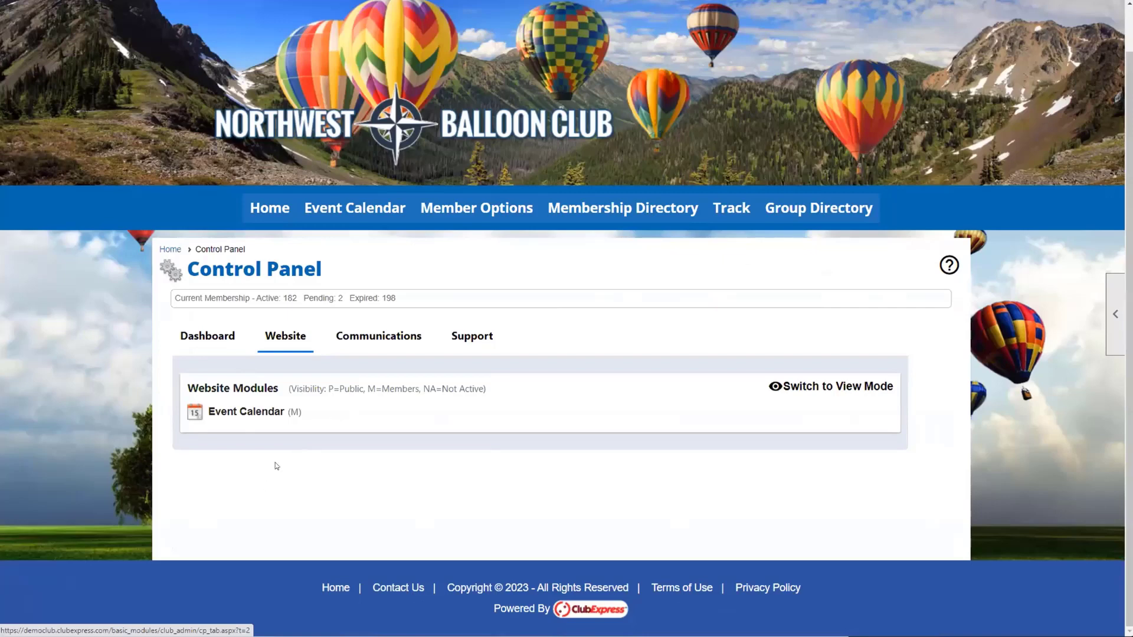
key(Right)
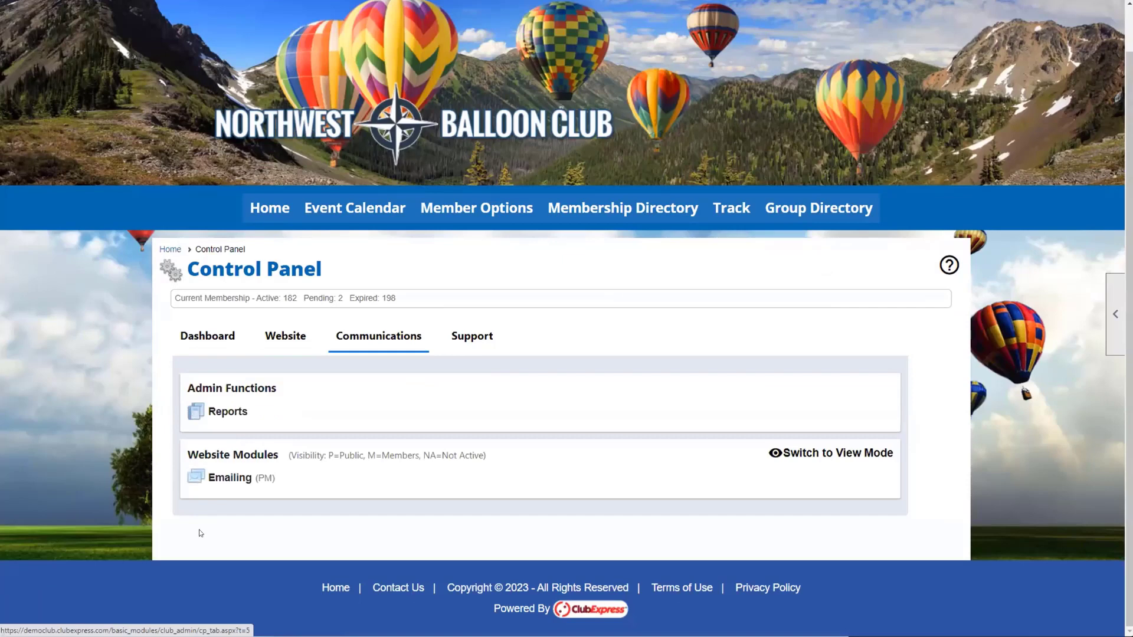
scroll(940, 392, up, 1)
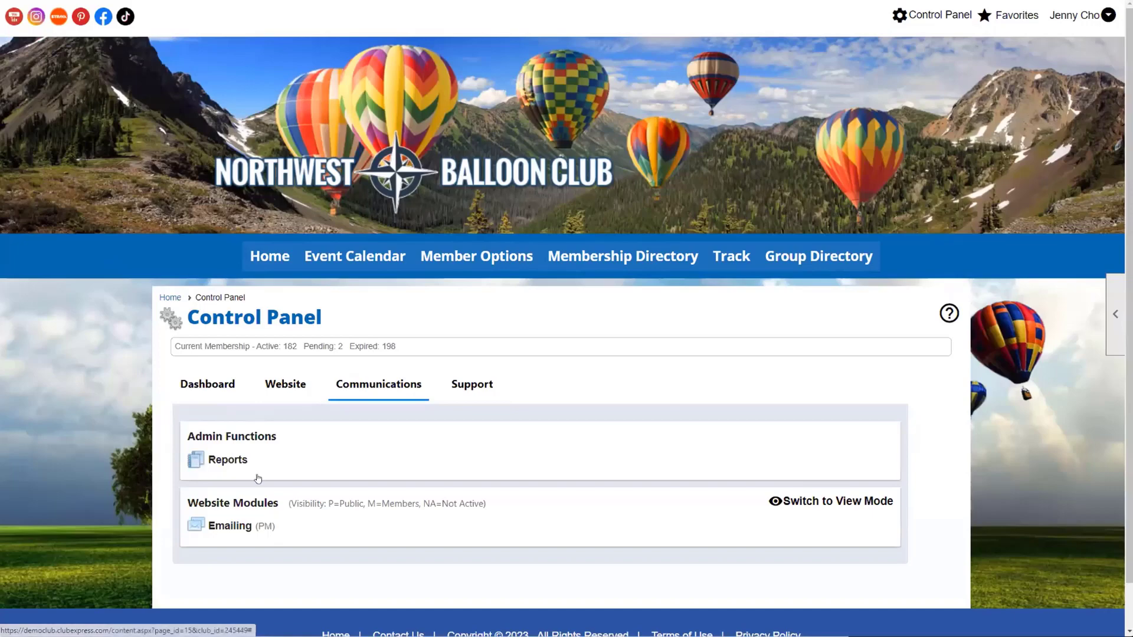
Step: Check the Communications Reports popup, then view the Support and Dashboard sections
click(231, 457)
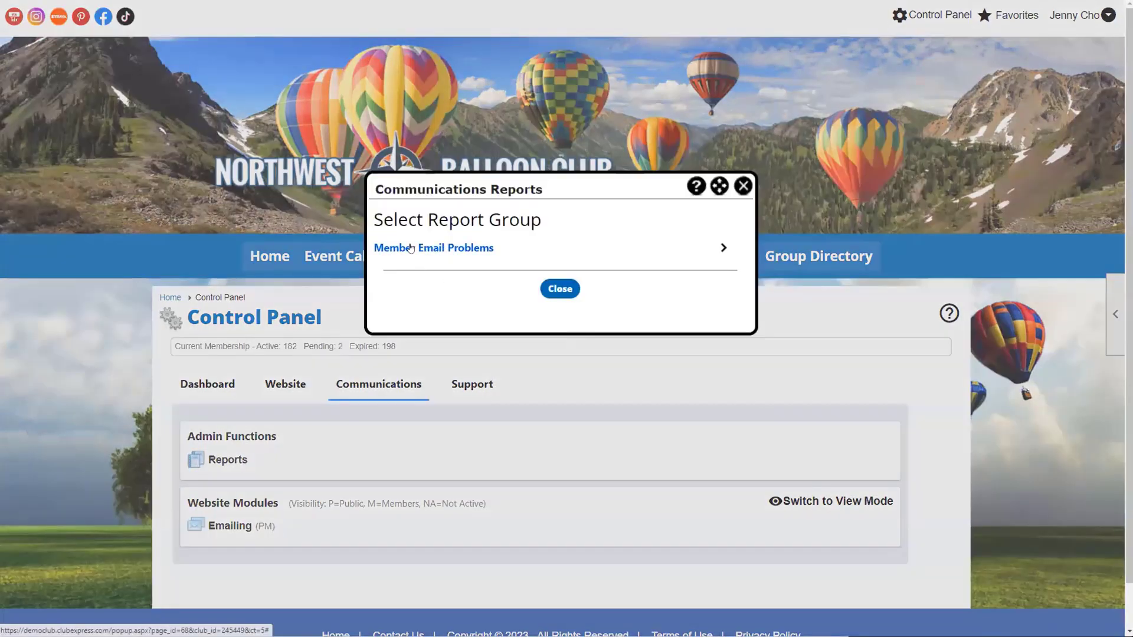
click(744, 187)
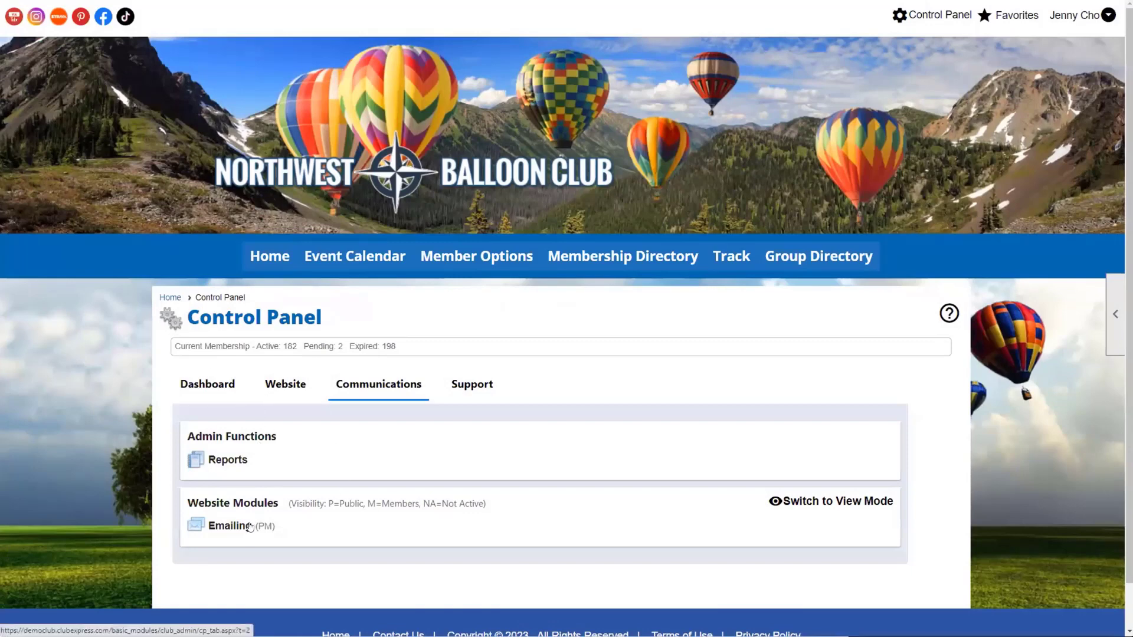
click(474, 391)
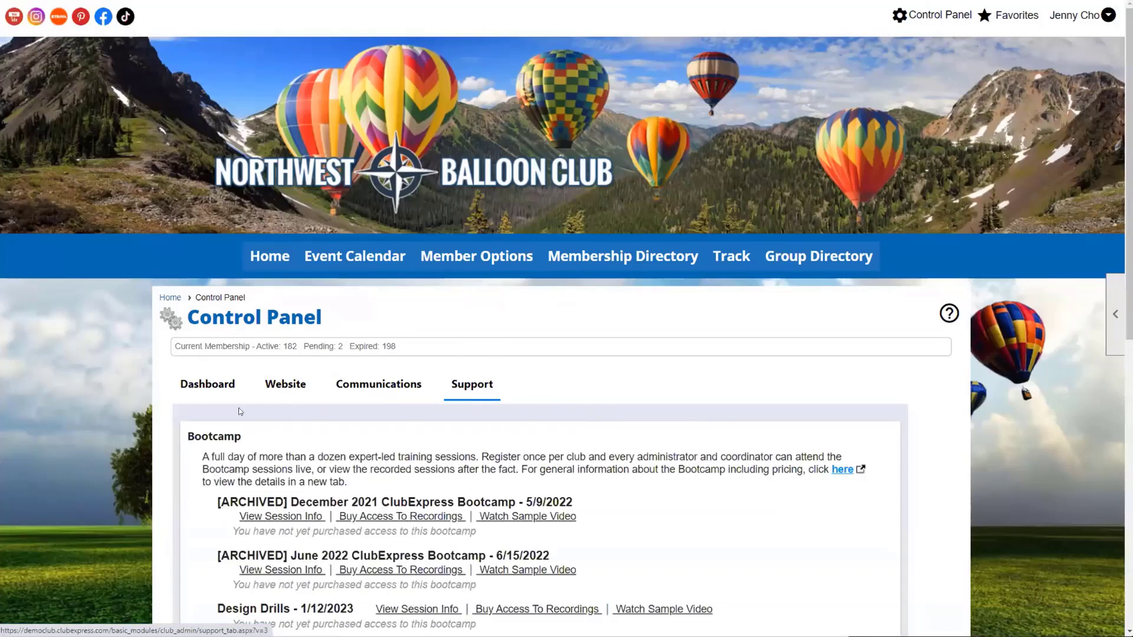
click(214, 385)
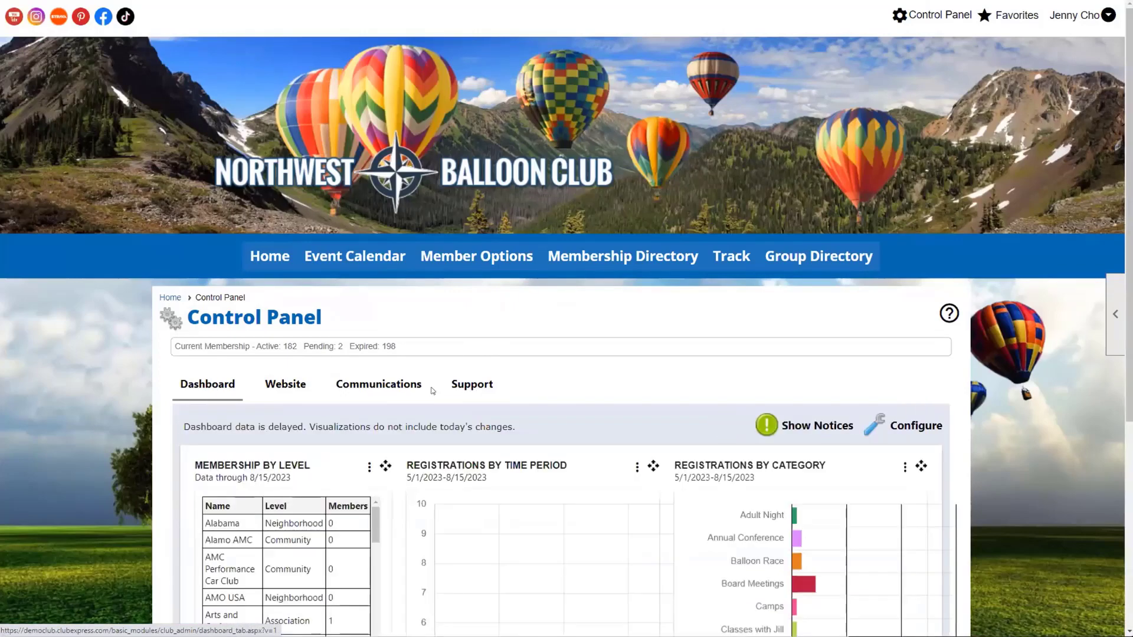
scroll(432, 390, down, 4)
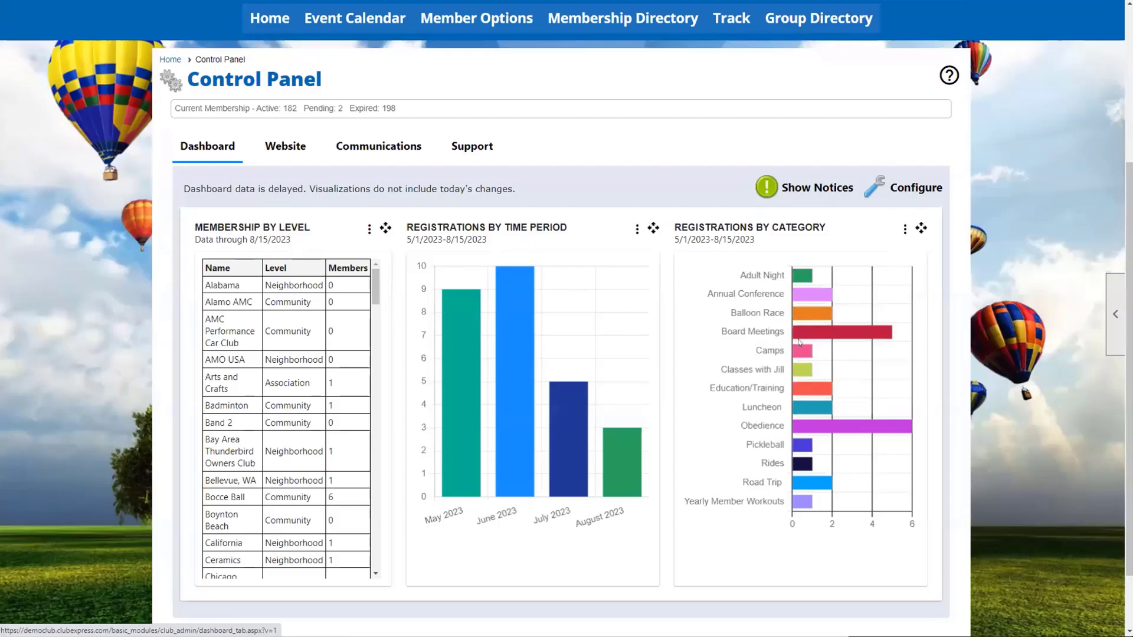
click(903, 187)
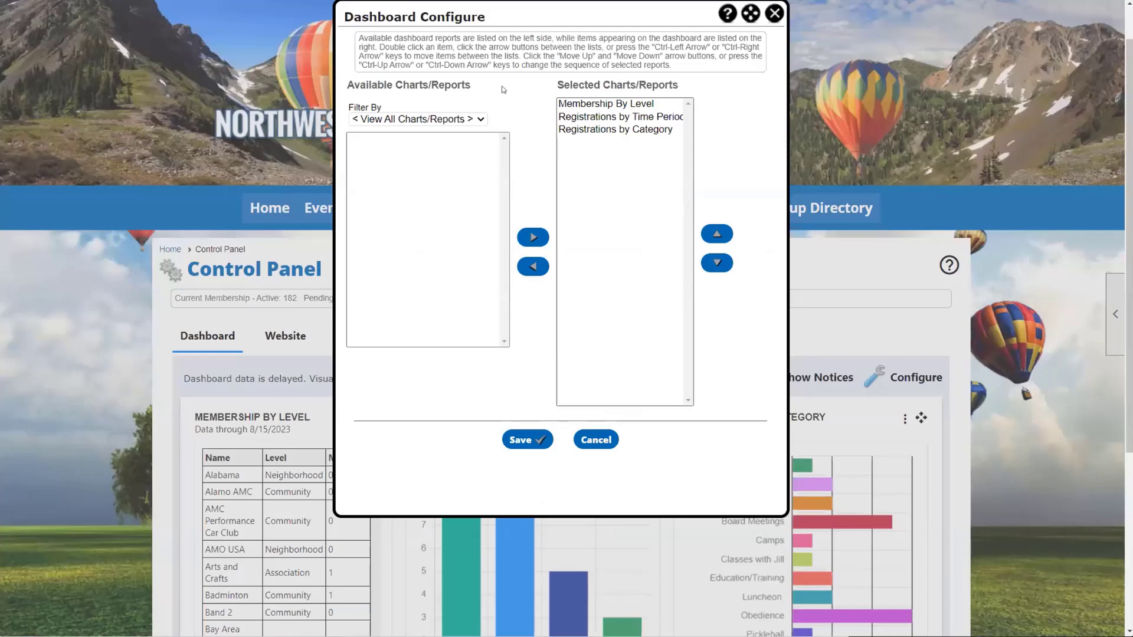
click(470, 120)
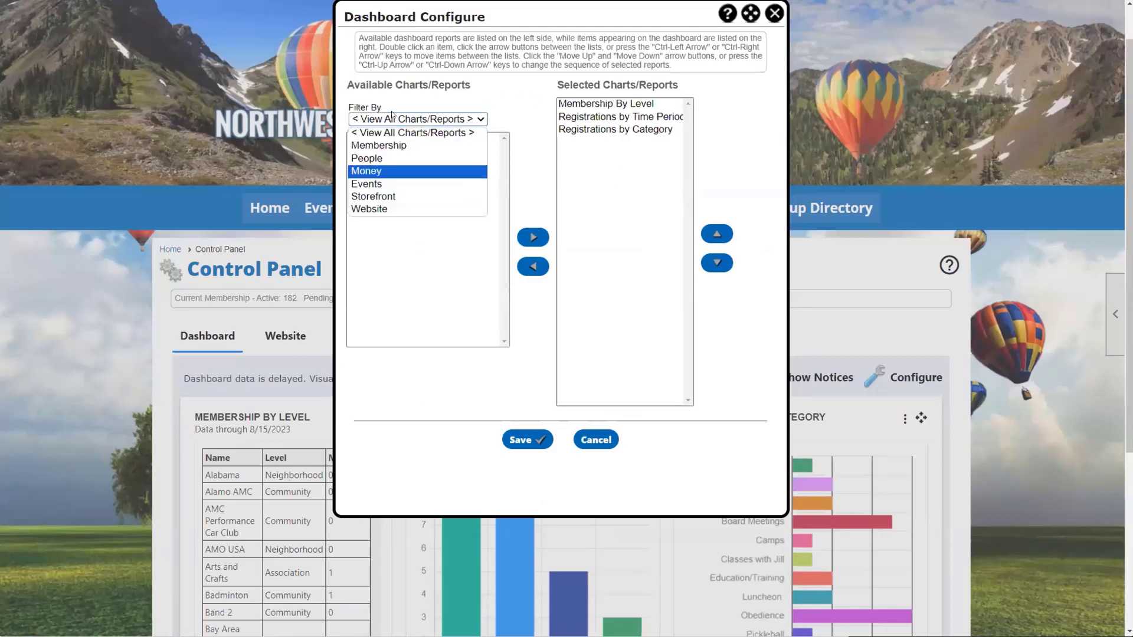
click(381, 171)
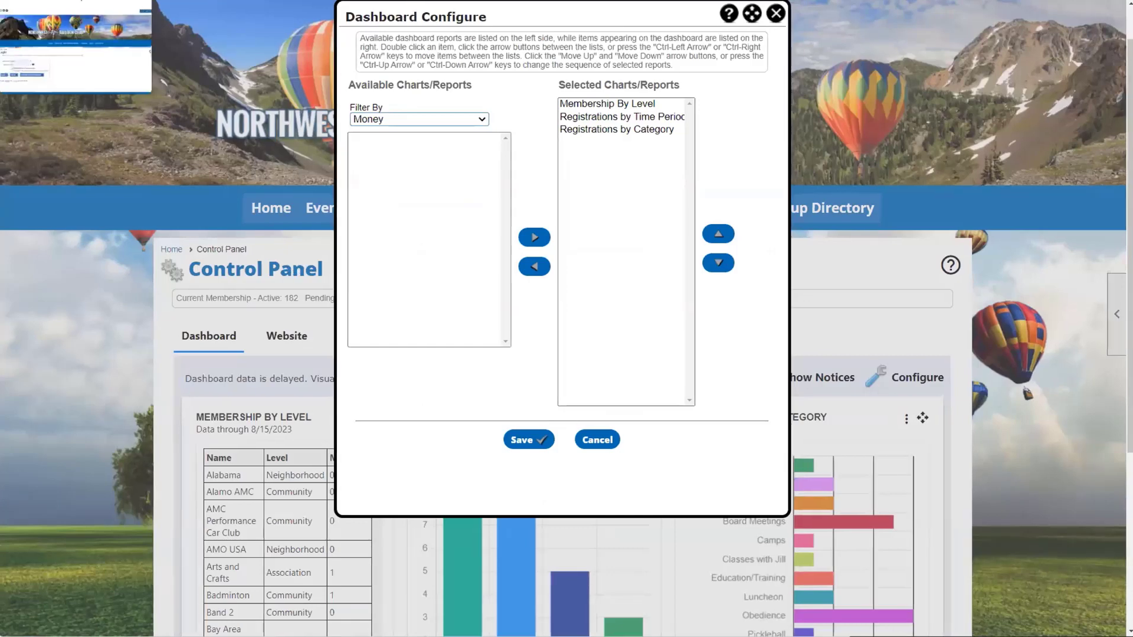
click(528, 439)
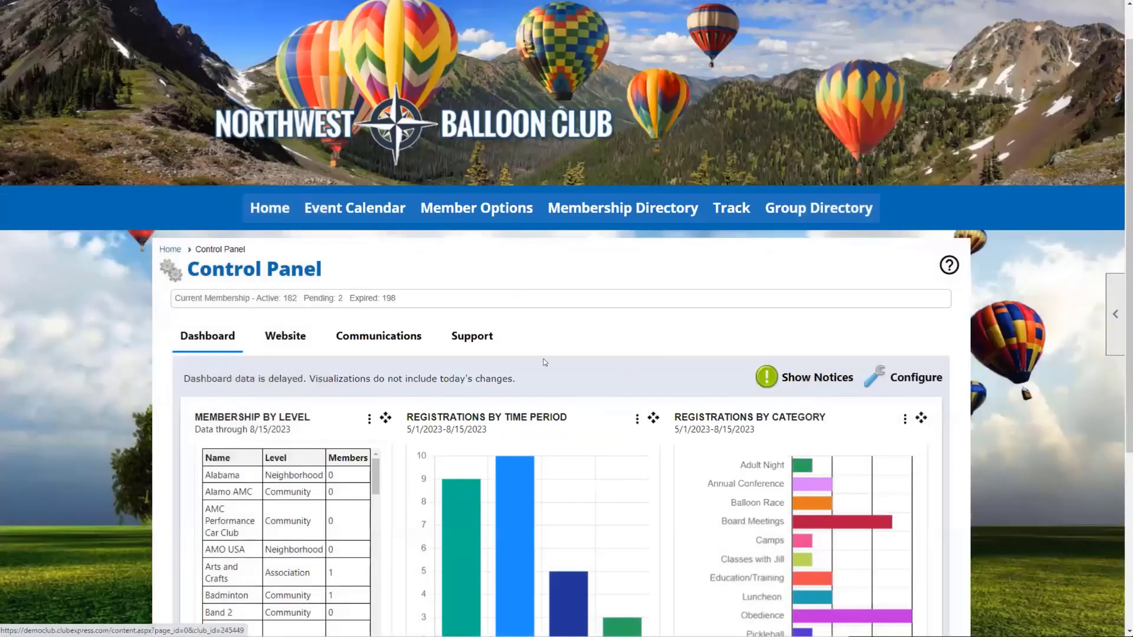
Step: Cycle through the Communications, Website and Dashboard sections of the Control Panel
click(373, 341)
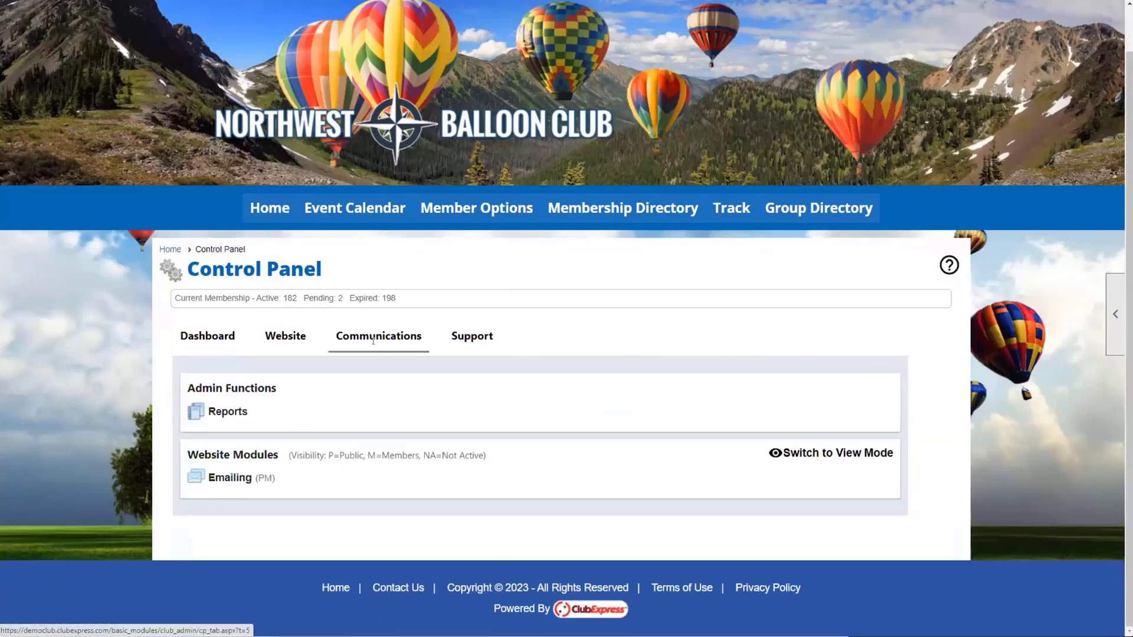
click(293, 338)
click(238, 338)
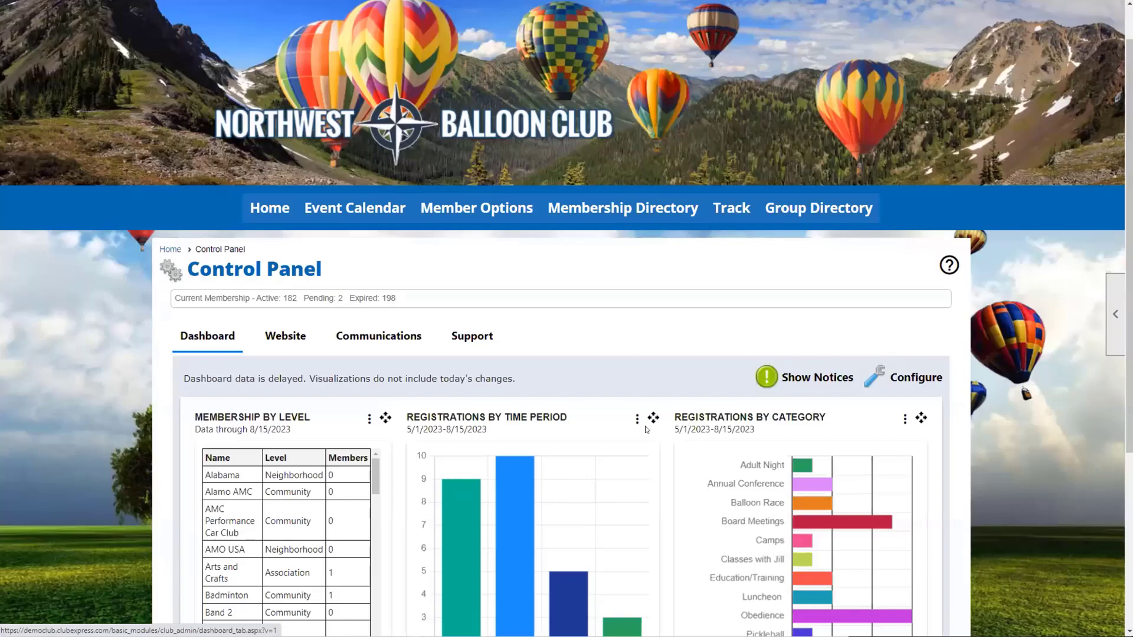
Step: Show the date-range choices for the Registrations by Time Period chart
scroll(648, 428, down, 2)
scroll(647, 427, down, 2)
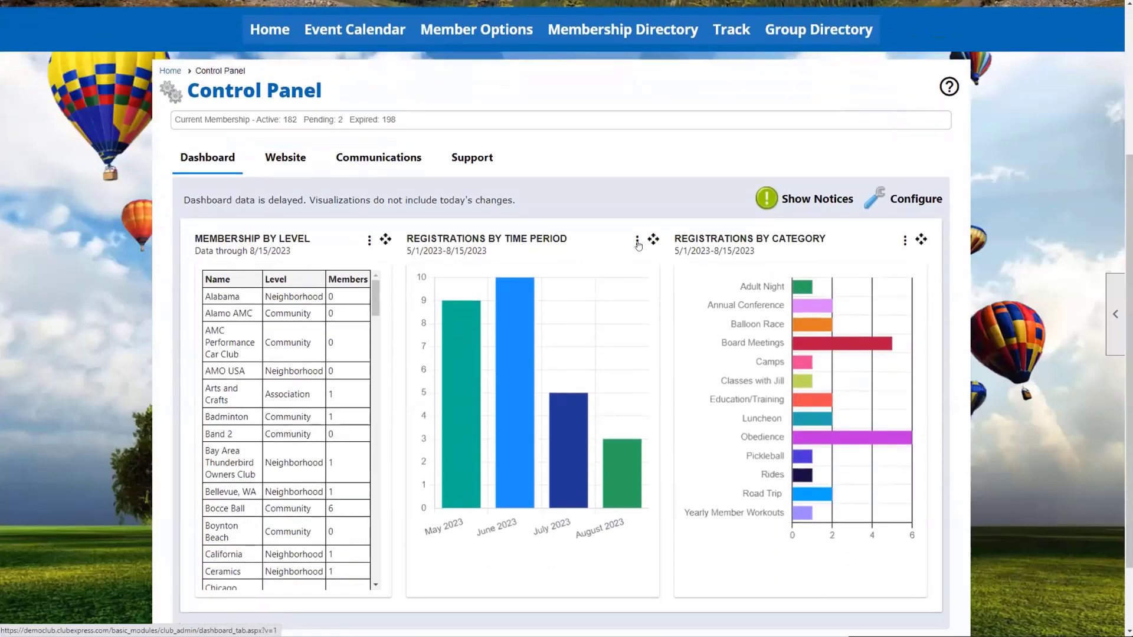
click(637, 241)
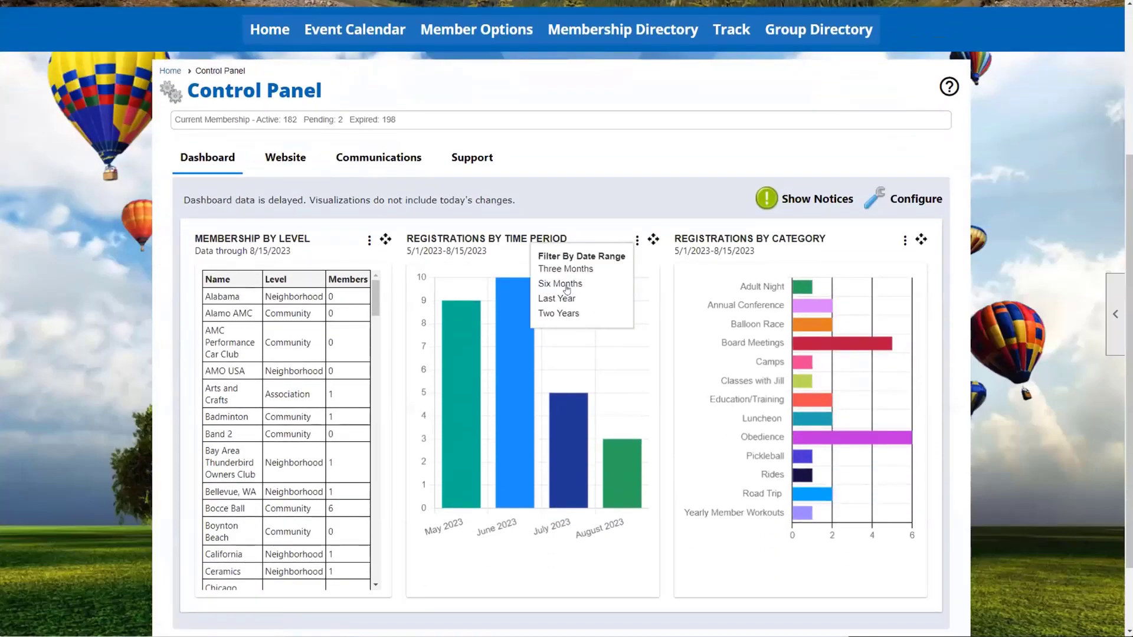